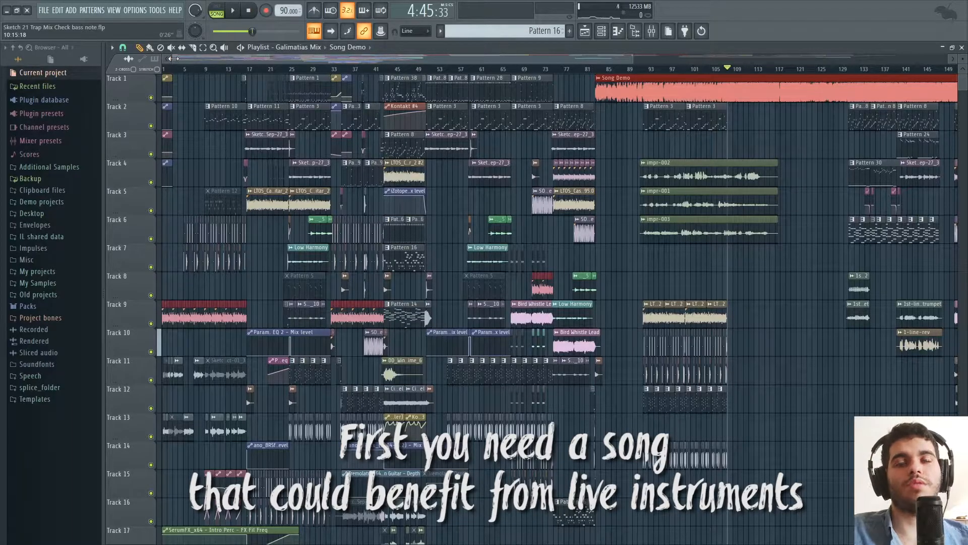
Solo Track 1 in the playlist and play the Song Demo clip from bar 141.
drag(172, 59, 455, 59)
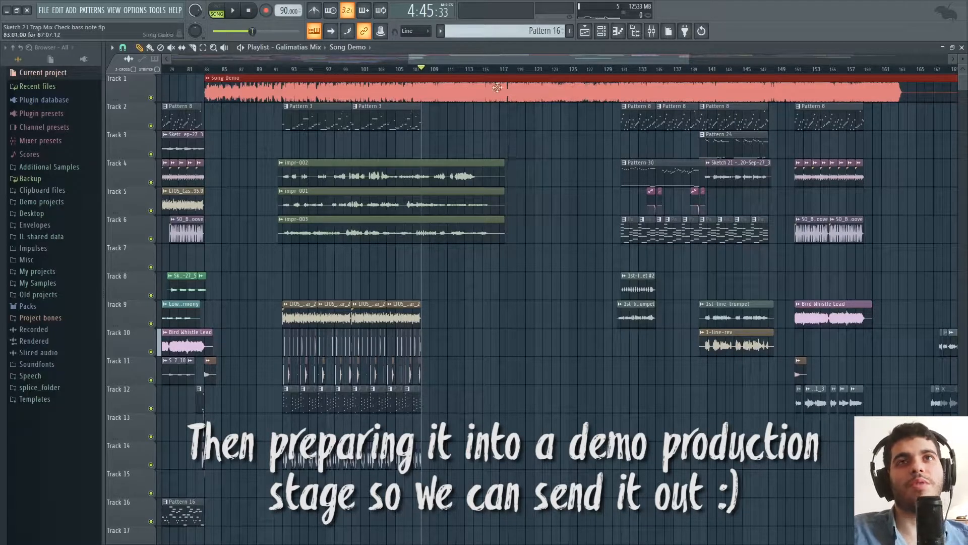
drag(513, 57, 533, 58)
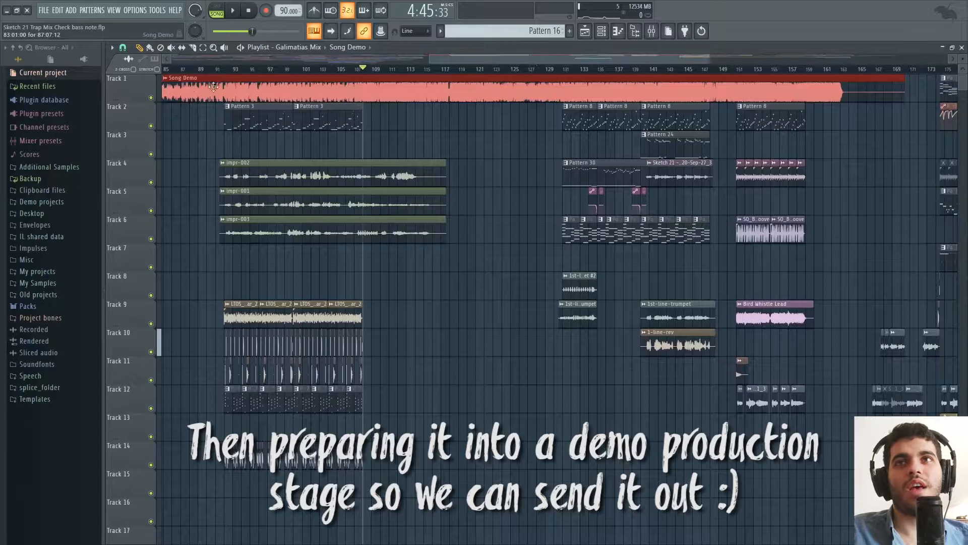
right_click(151, 97)
drag(540, 54, 560, 61)
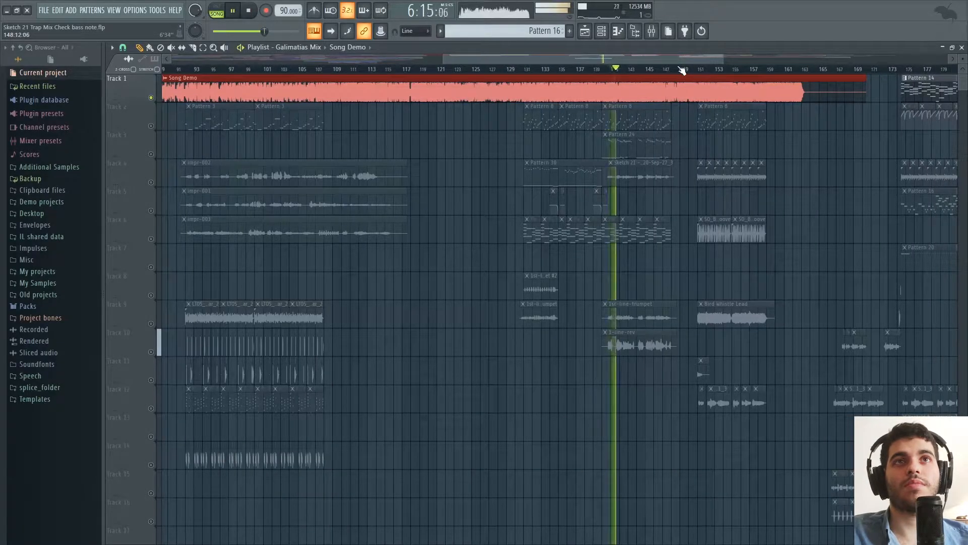
key(space)
Set the playhead to bar 149 and listen to that part of the Song Demo clip.
drag(664, 57, 691, 53)
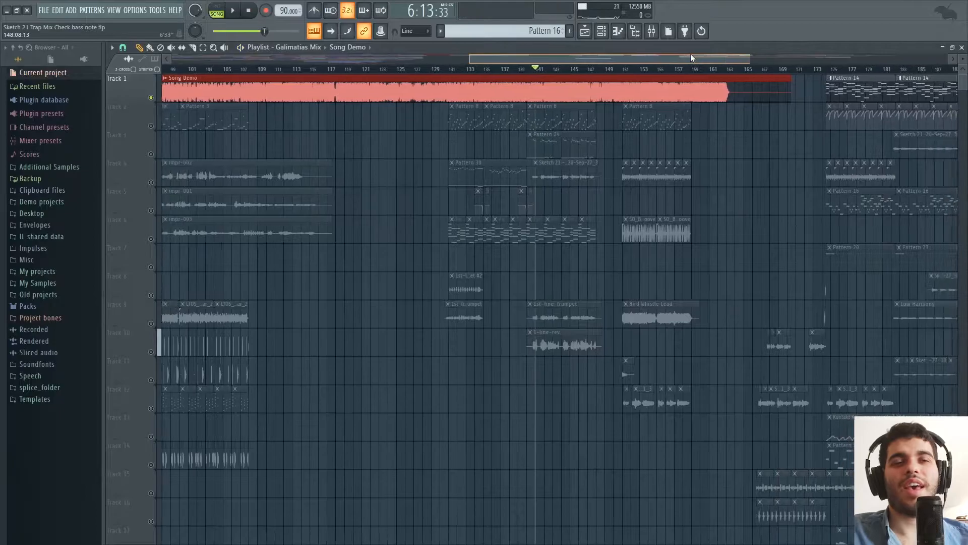
click(613, 70)
drag(613, 59, 619, 59)
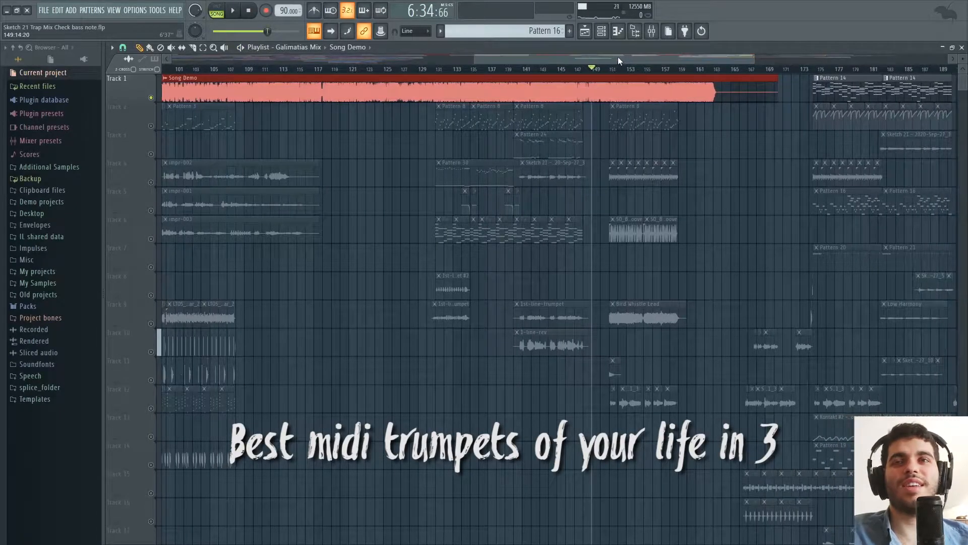
key(space)
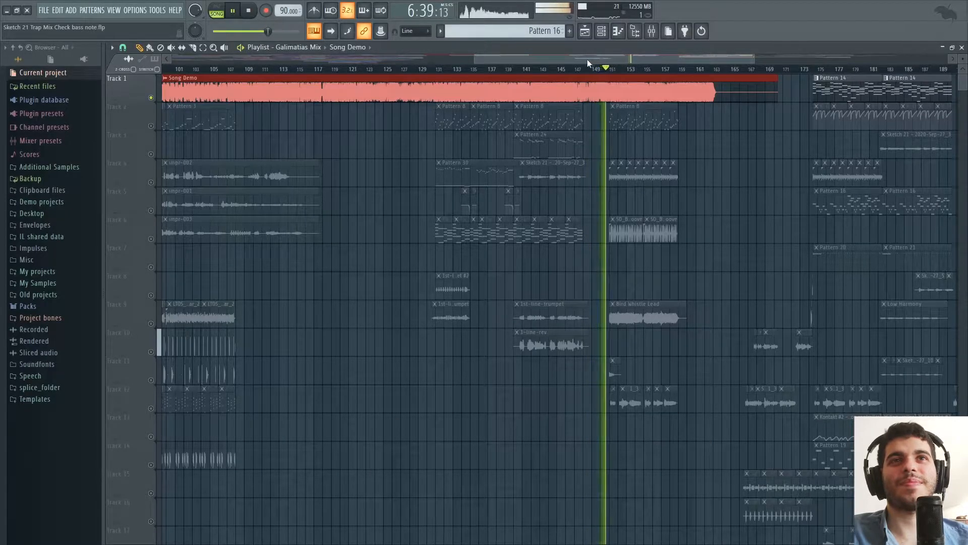
key(space)
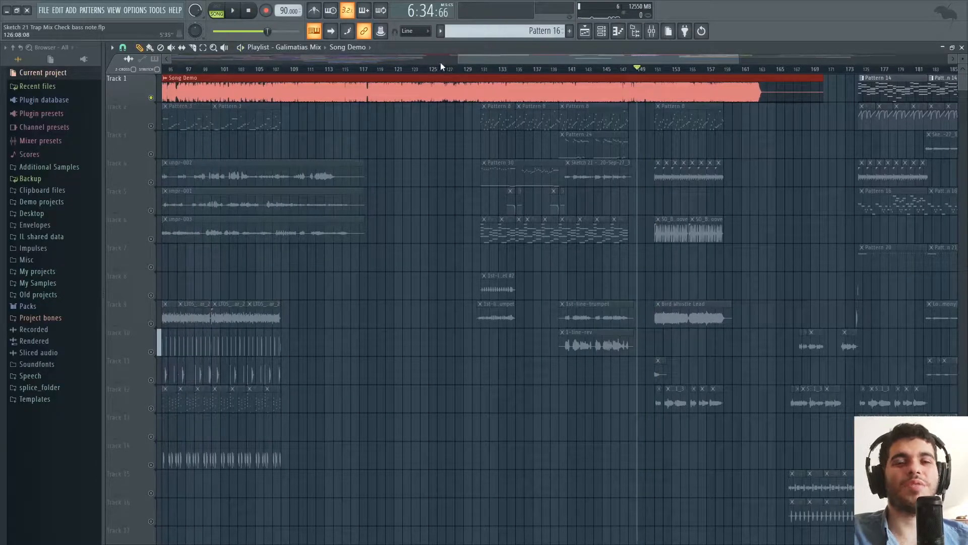
Play the Song Demo clip from bar 126, then stop and unsolo Track 1.
drag(483, 61, 479, 61)
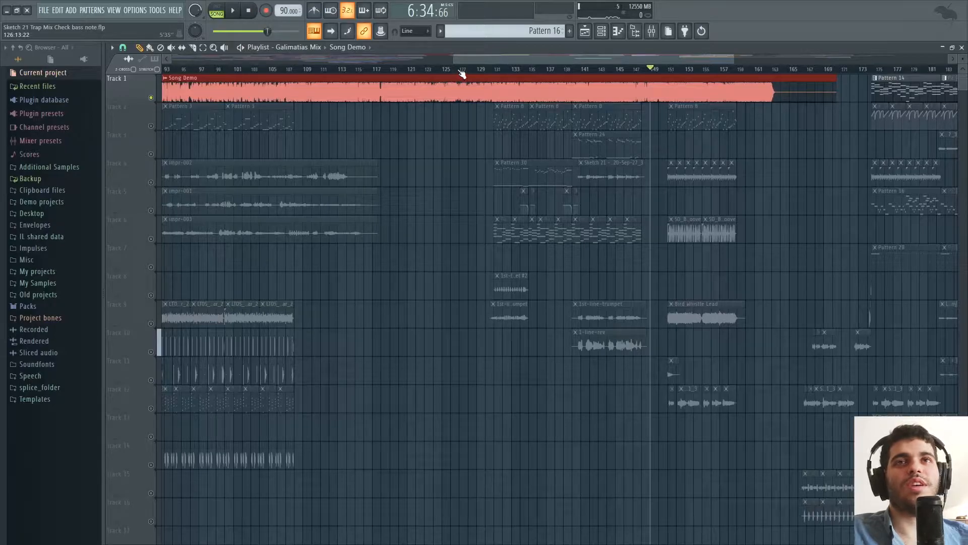
click(460, 71)
key(space)
drag(488, 58, 448, 61)
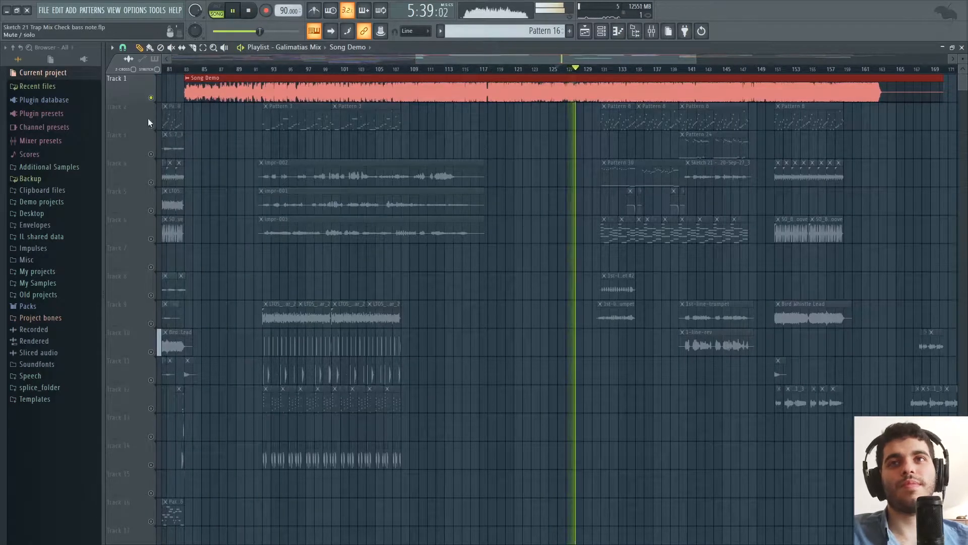
key(space)
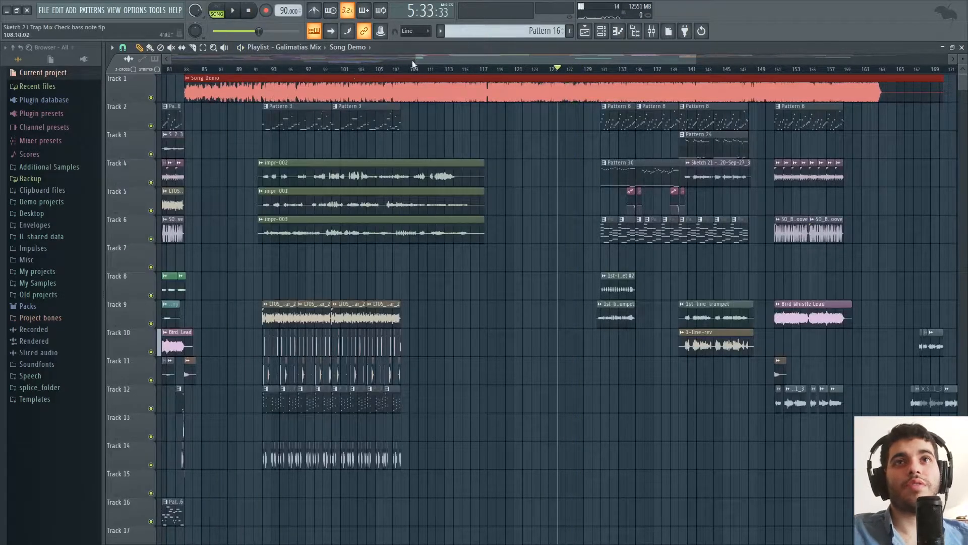
Switch to the browser, review the Premium and Standard packages of the Fiverr trumpet gig, and open the trumpet order's requirements.
drag(415, 58, 437, 72)
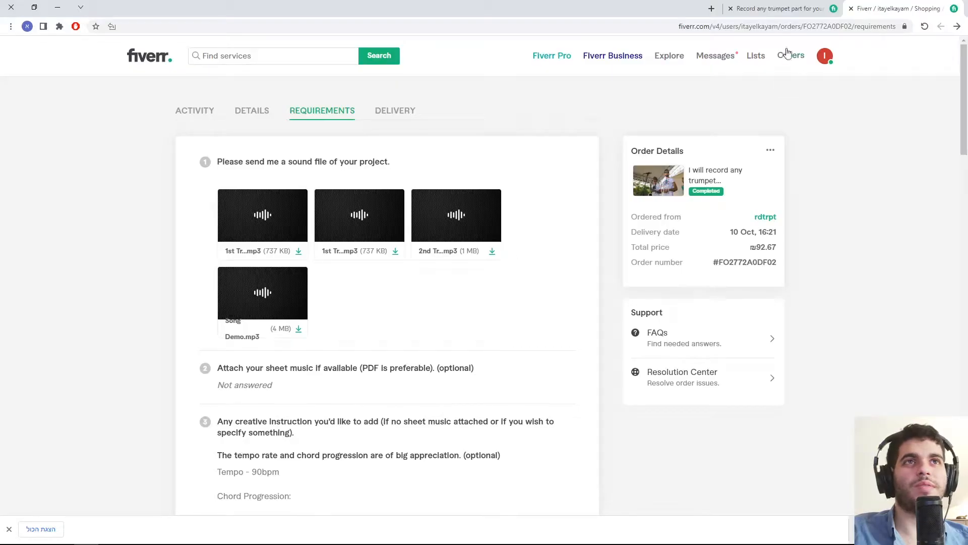
click(778, 9)
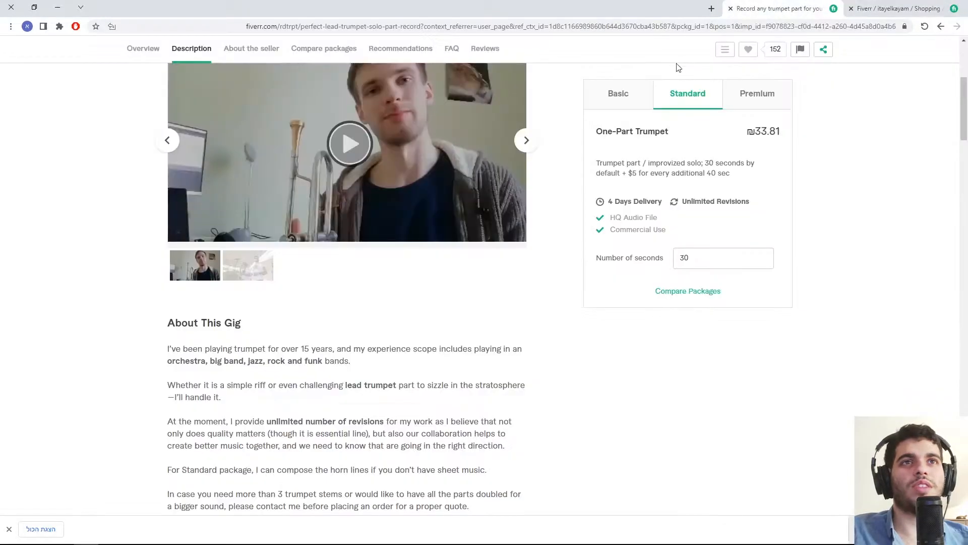
scroll(530, 249, up, 4)
scroll(450, 225, up, 1)
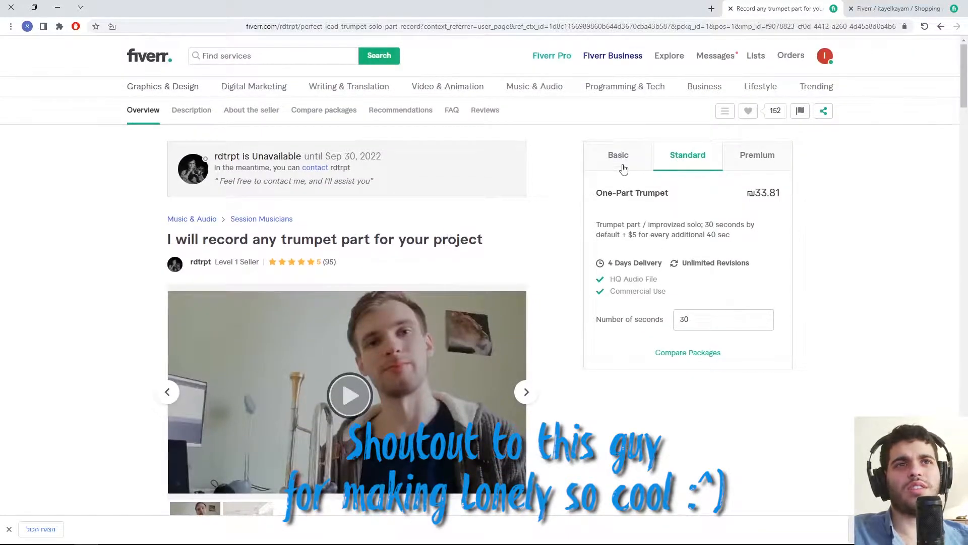
click(747, 157)
click(704, 158)
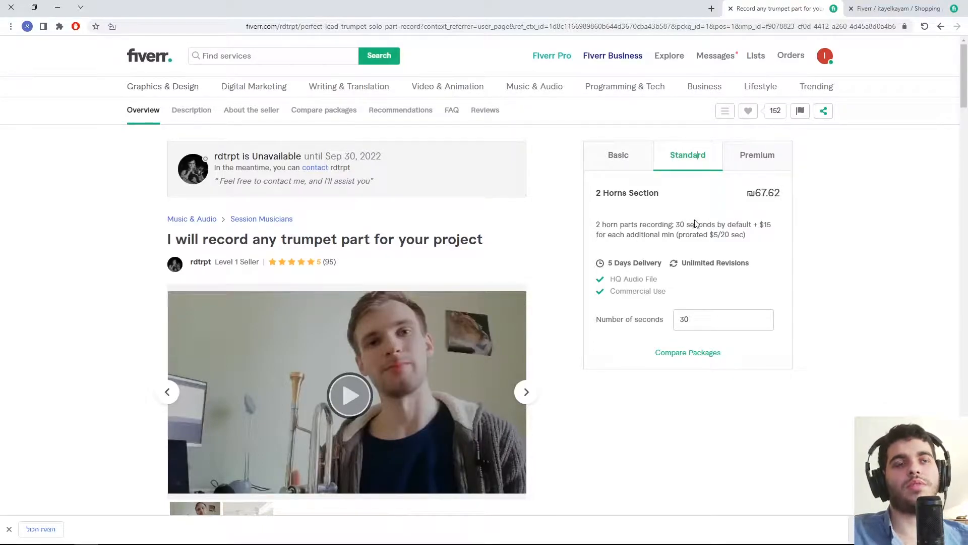
click(897, 7)
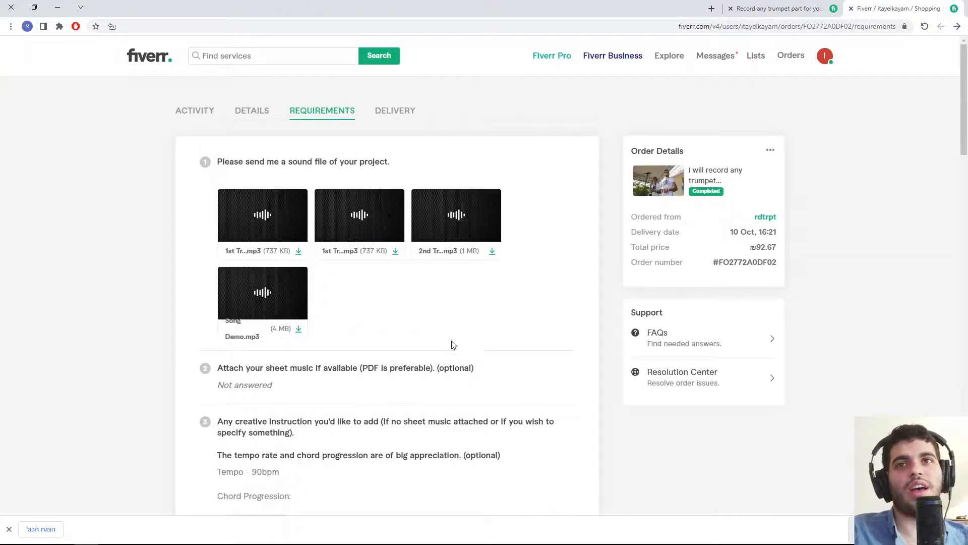
Switch back to FL Studio and mute Tracks 8 and 9, which hold the recorded trumpet clips.
key(alt+Tab)
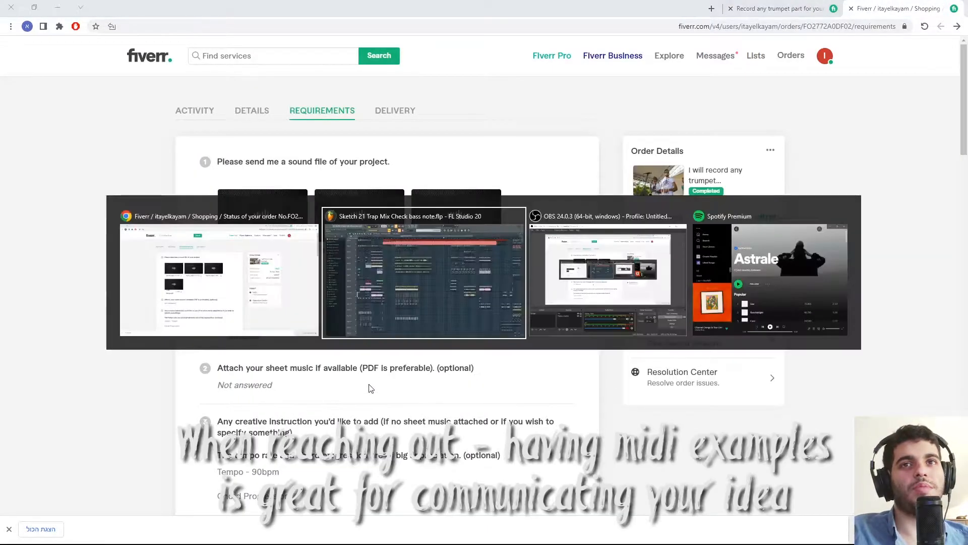
drag(557, 58, 576, 61)
scroll(609, 59, up, 6)
click(151, 295)
click(151, 323)
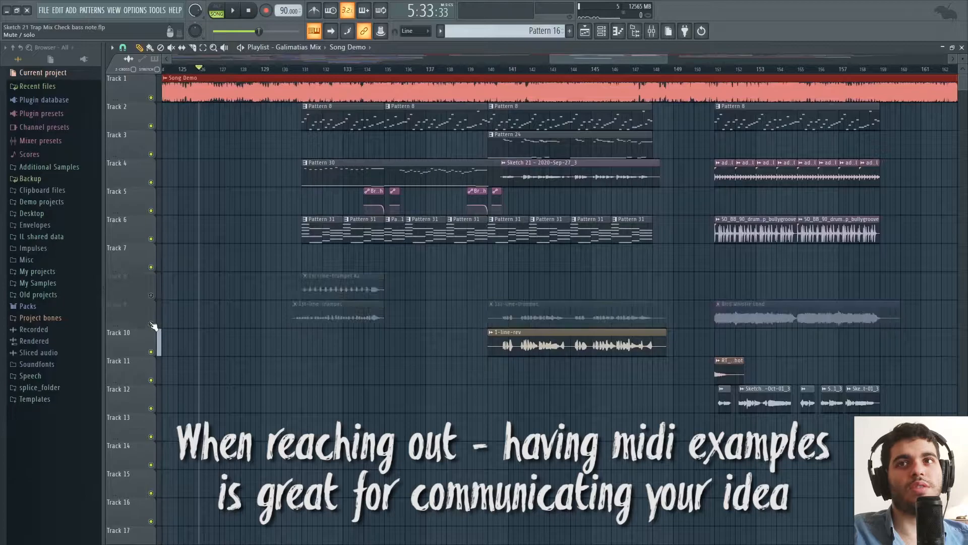
Mute Track 1 and play the MIDI example in Pattern 30 from bar 131, skipping ahead to about bar 136.
click(302, 69)
click(331, 162)
key(1)
key(space)
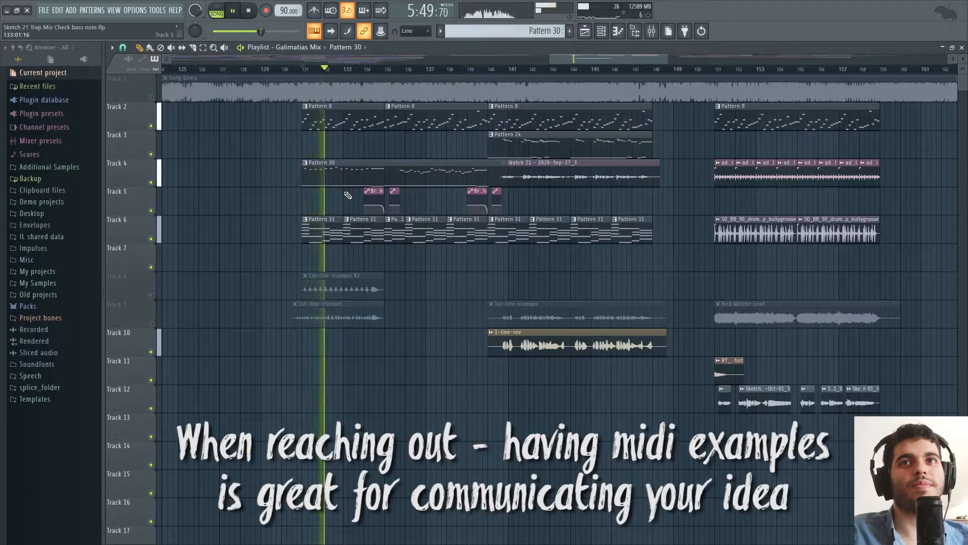
click(409, 72)
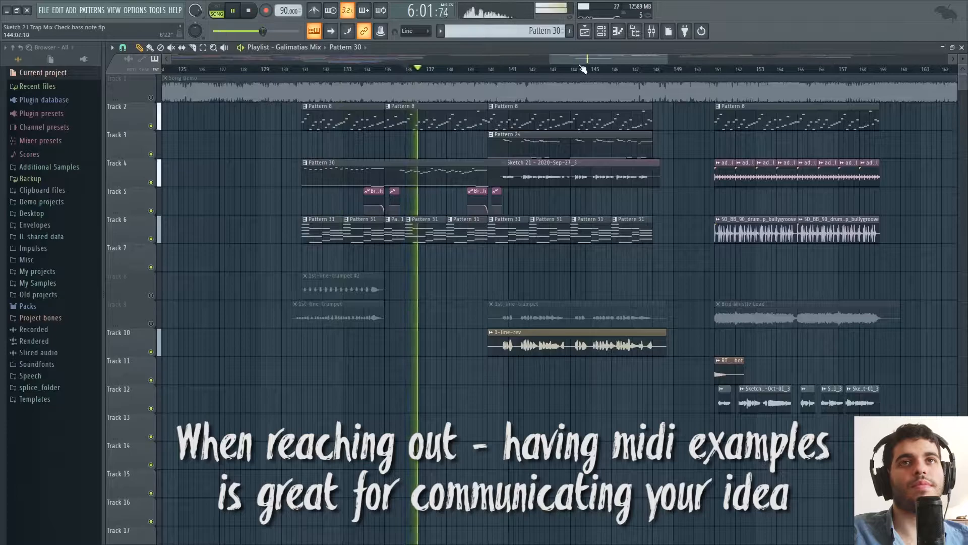
drag(589, 59, 597, 59)
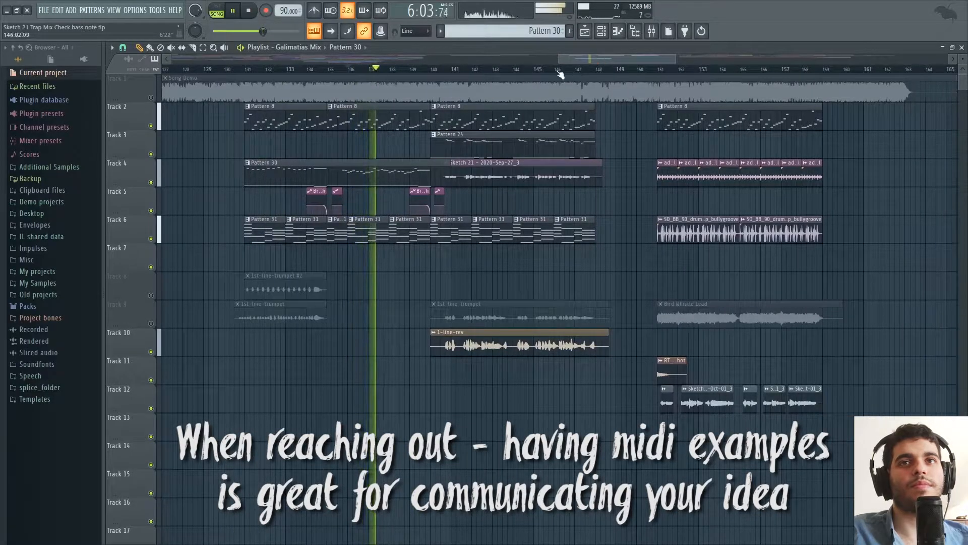
key(space)
Mute Track 10 and play the section from about bar 140, comparing it with and without Track 4.
drag(451, 73, 448, 73)
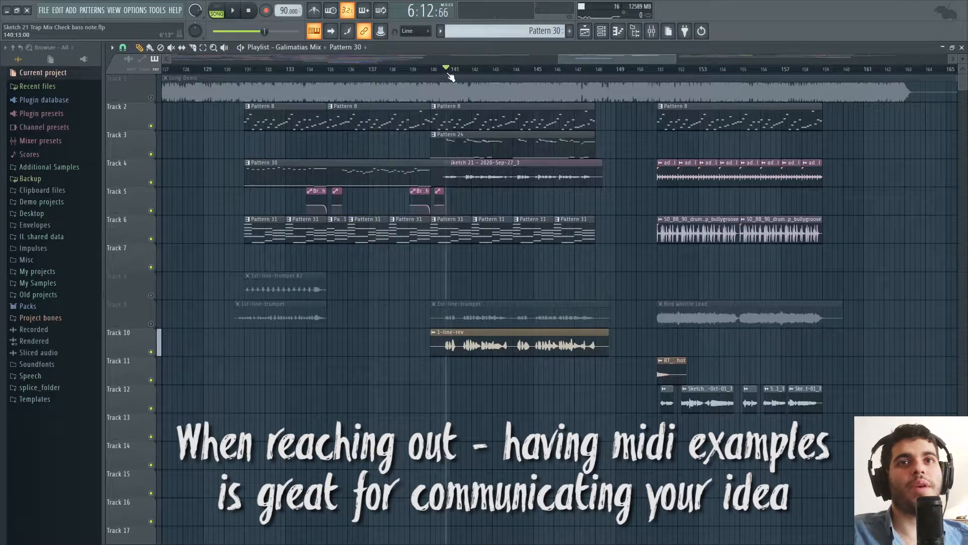
click(151, 352)
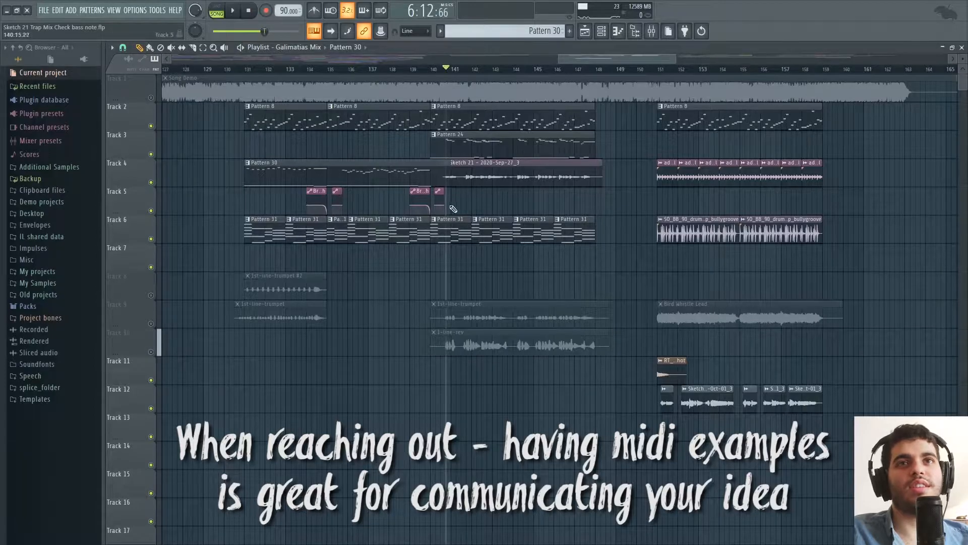
key(space)
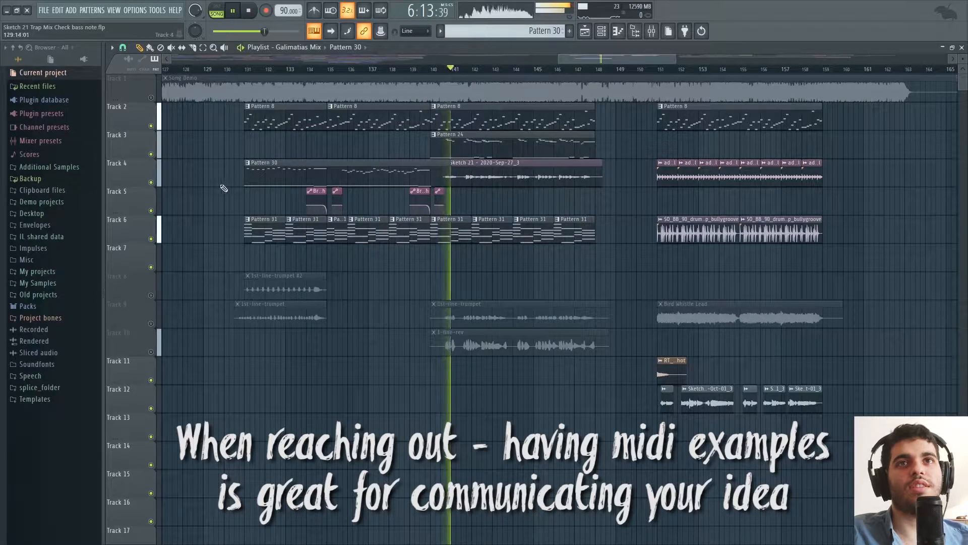
click(150, 182)
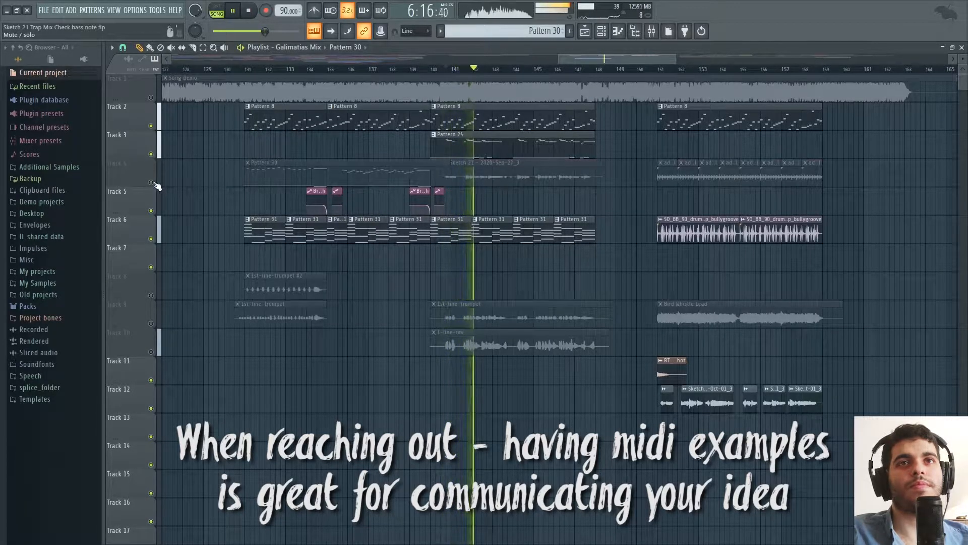
click(152, 182)
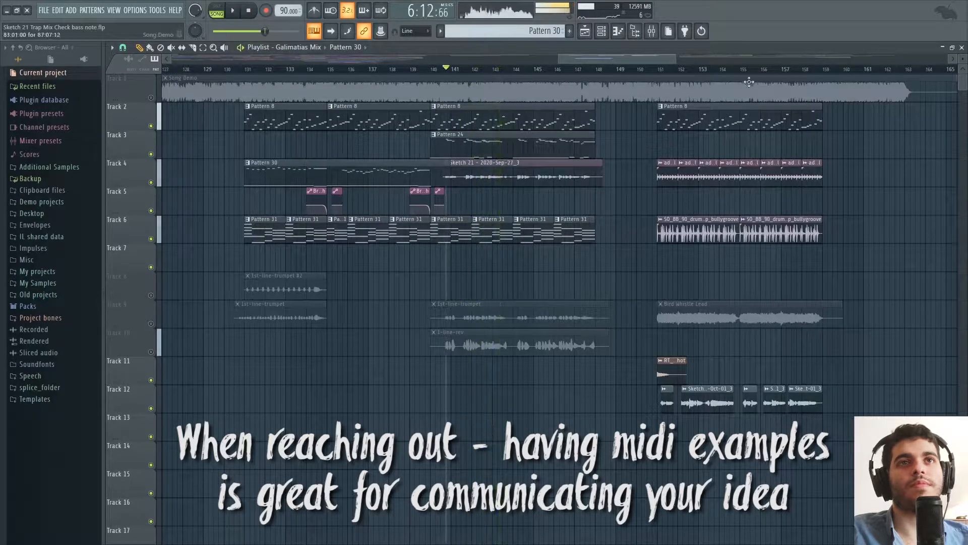
key(space)
Solo Track 1 and survey the Song Demo clip with the playhead at bar 121.
drag(576, 56, 546, 60)
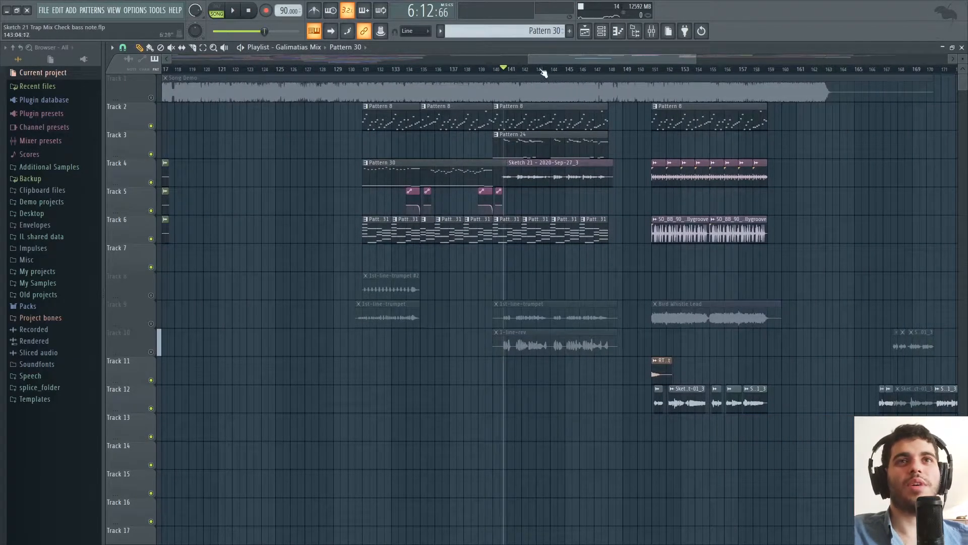
drag(527, 61, 354, 59)
ctrl+click(151, 98)
drag(596, 71, 611, 69)
drag(686, 55, 775, 69)
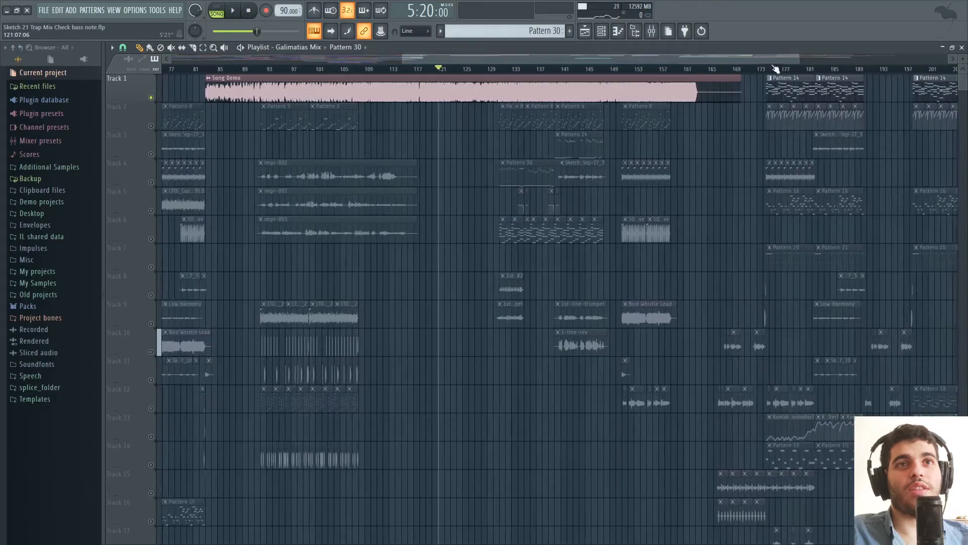
Unsolo Track 1 and play the 1st-line-trumpet #2 recording from bar 131 with only Tracks 8 and 2 enabled.
click(153, 182)
click(507, 71)
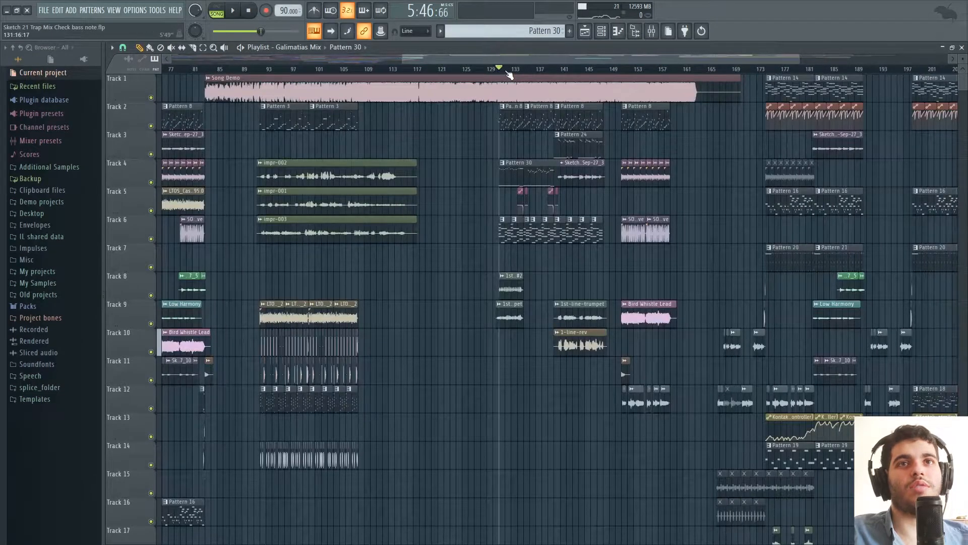
right_click(150, 295)
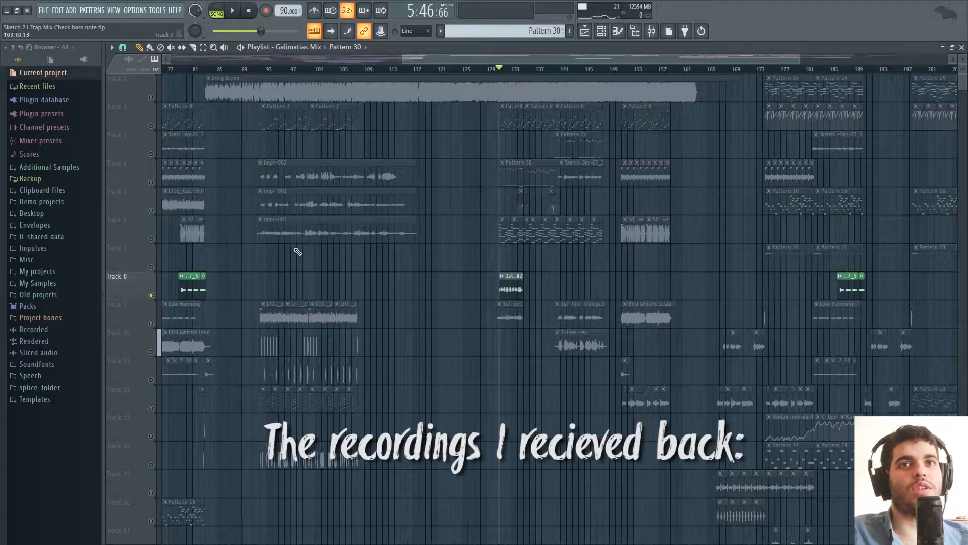
click(152, 126)
key(space)
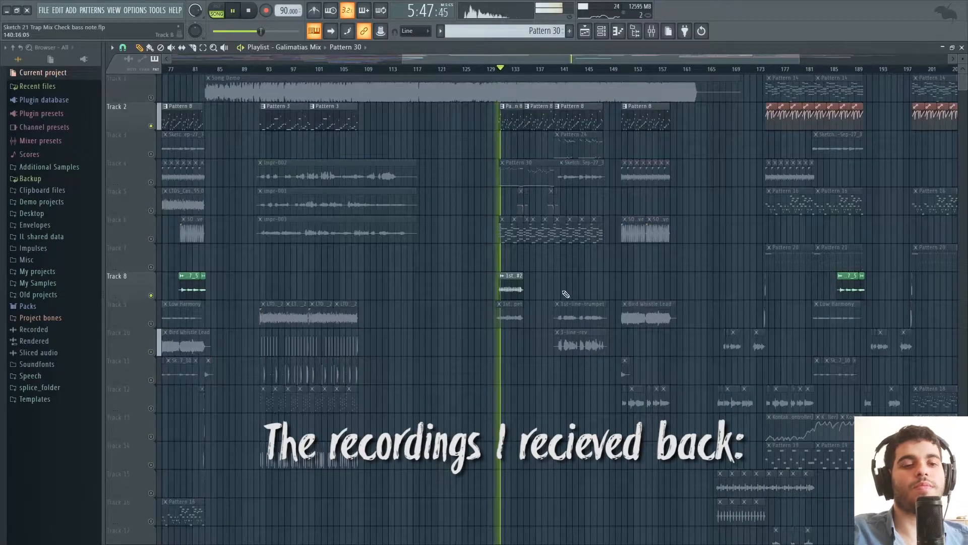
scroll(557, 319, up, 3)
scroll(537, 345, up, 2)
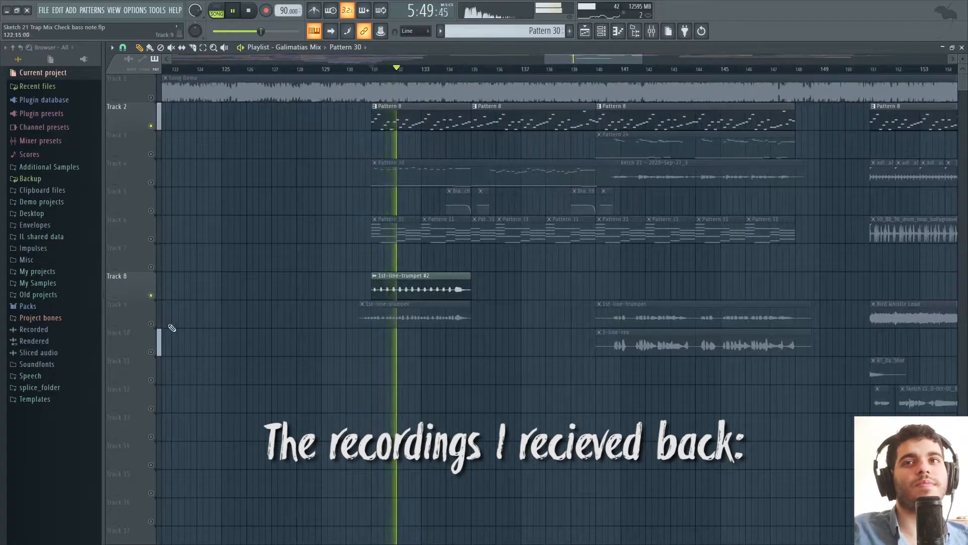
Mute Track 8 and enable Track 9 during playback to hear the other 1st-line-trumpet recording, then stop.
click(151, 295)
click(151, 324)
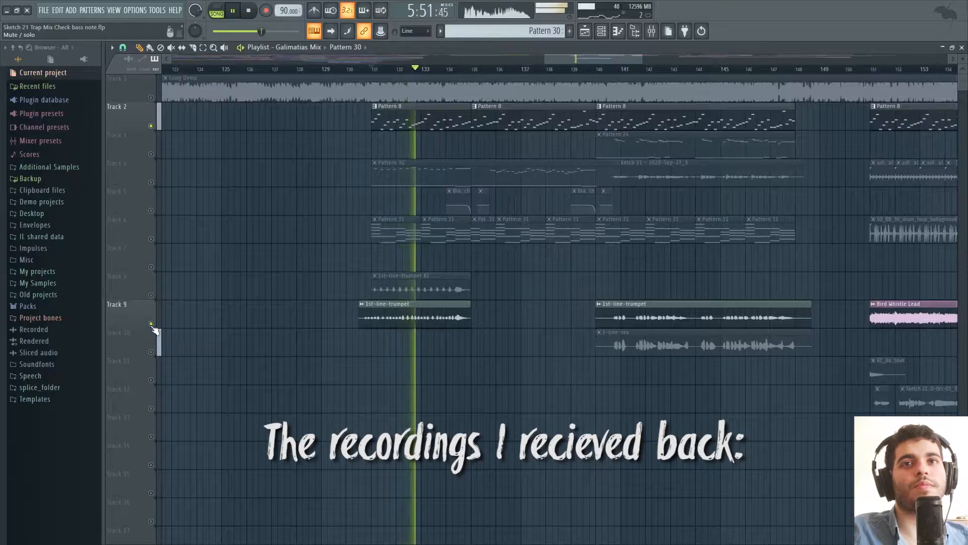
drag(585, 59, 596, 59)
key(space)
Play the 1st-line-trumpet recording on Track 9 from bar 140 and enable Track 4 alongside it.
drag(507, 70, 611, 60)
key(space)
click(151, 183)
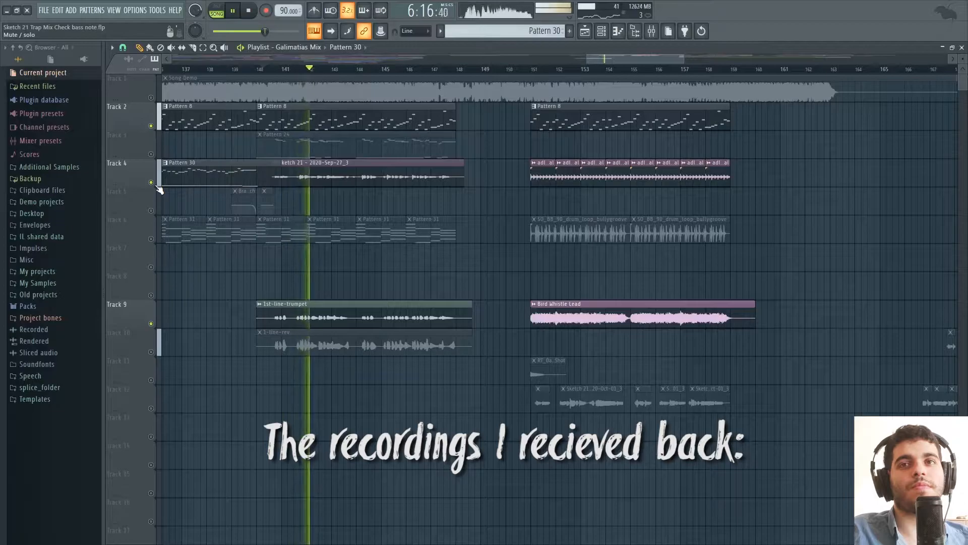
drag(630, 61, 615, 61)
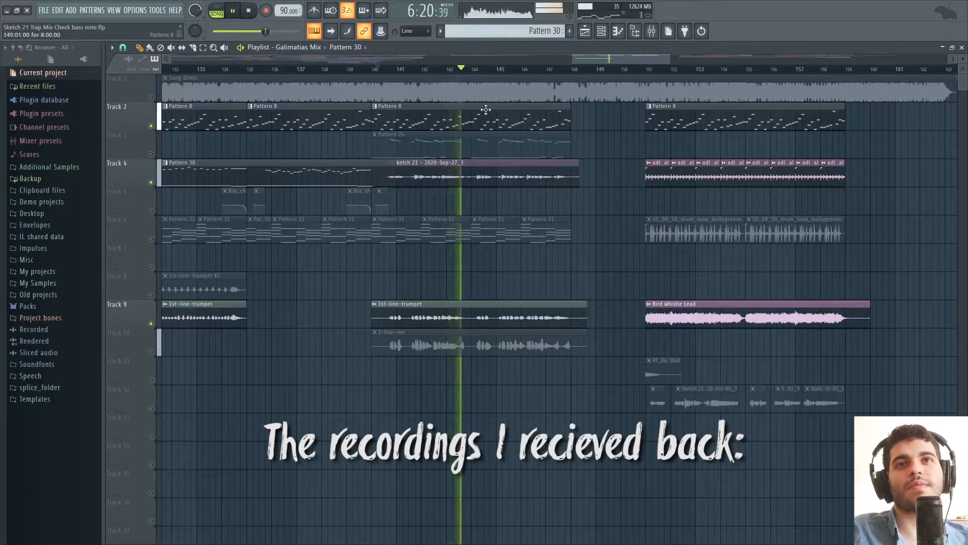
key(space)
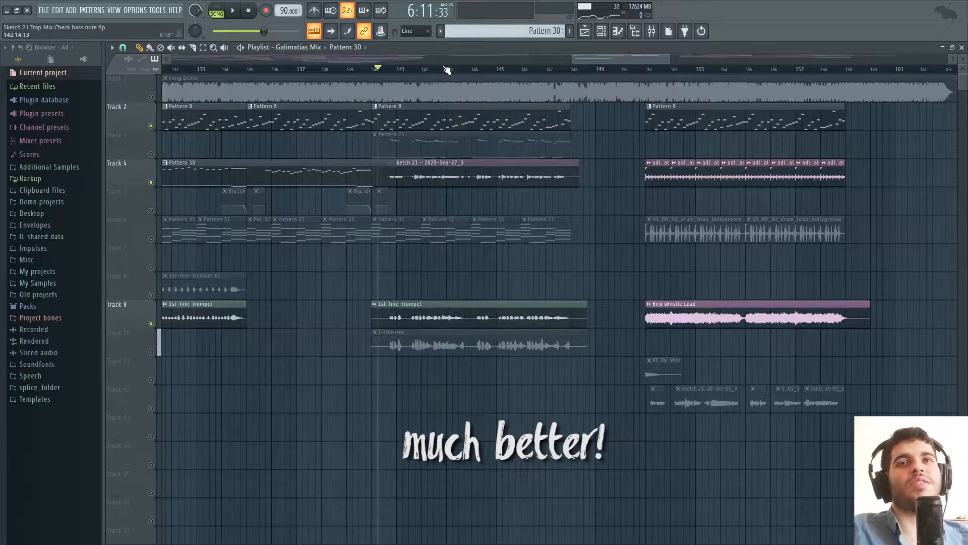
Play from about bar 142 with Tracks 2, 3 and 4 enabled and Track 9 muted, then stop and mute Track 3.
click(443, 69)
click(151, 182)
click(150, 154)
click(151, 323)
click(151, 182)
key(space)
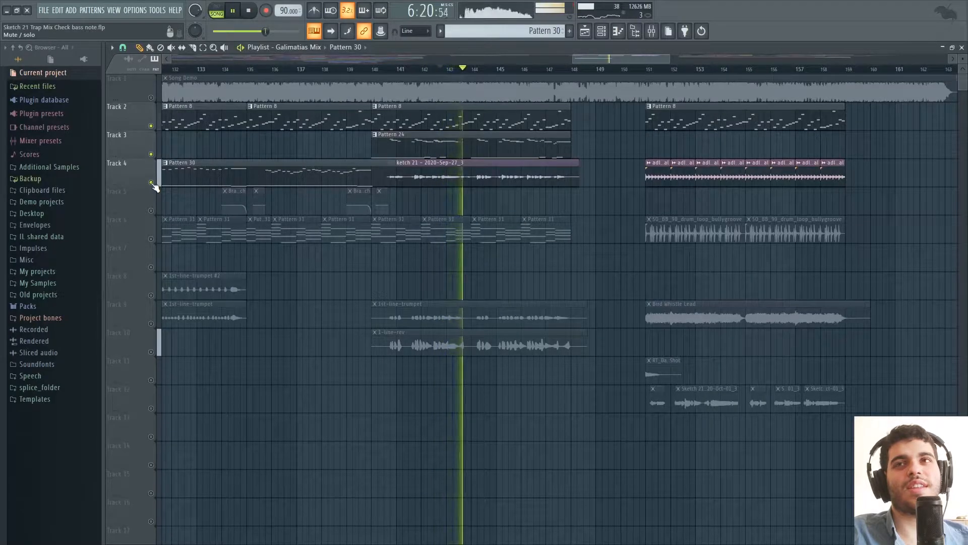
key(space)
click(151, 154)
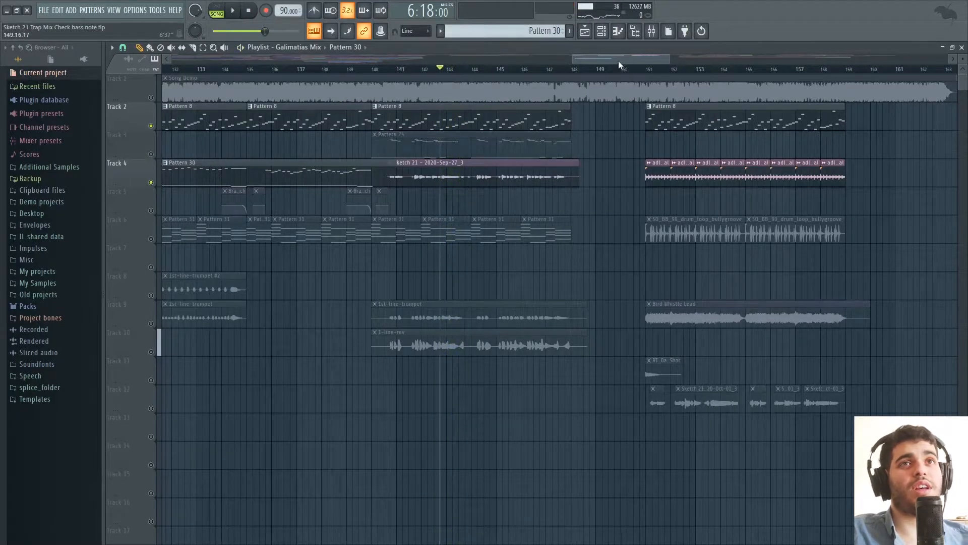
Enable Track 10 and play its 1-line-rev recording from about bar 142, then stop.
drag(618, 60, 609, 59)
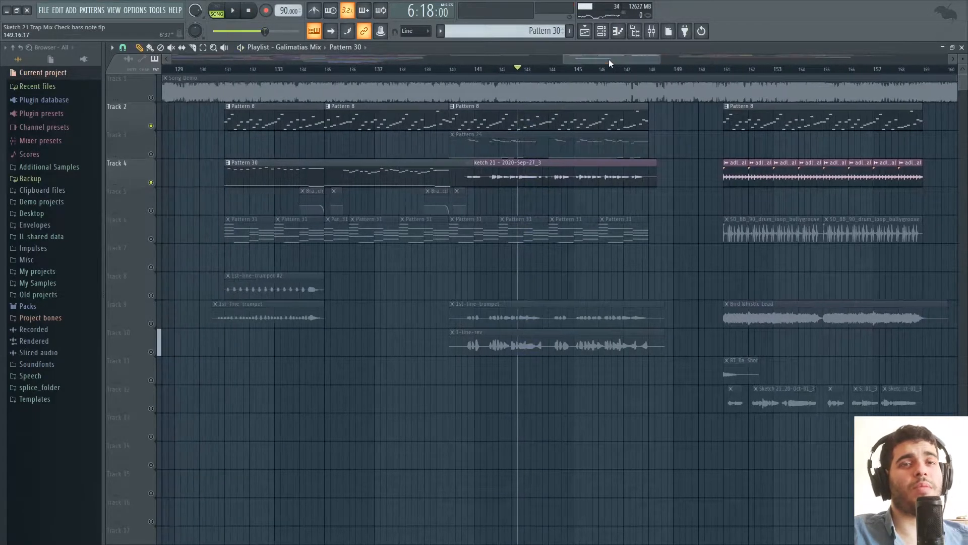
click(151, 352)
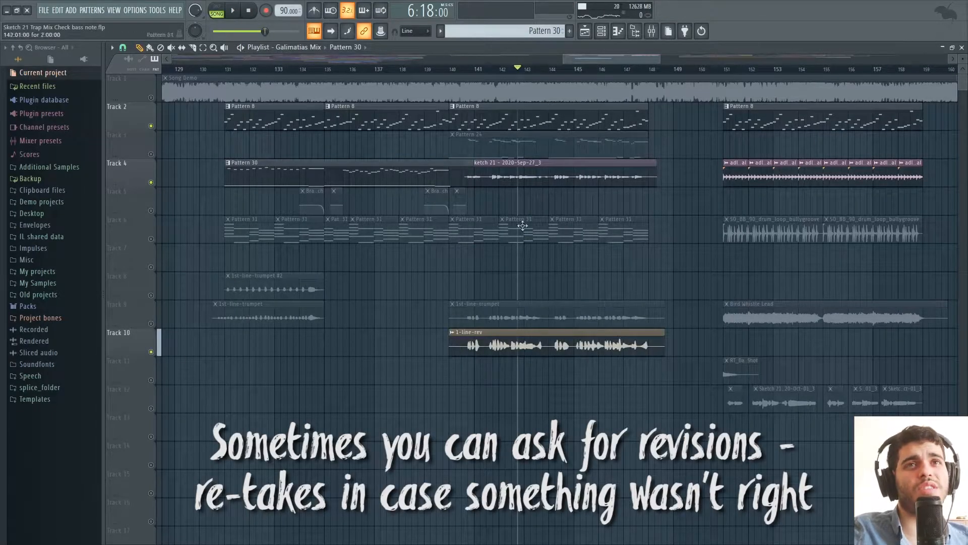
drag(600, 60, 592, 59)
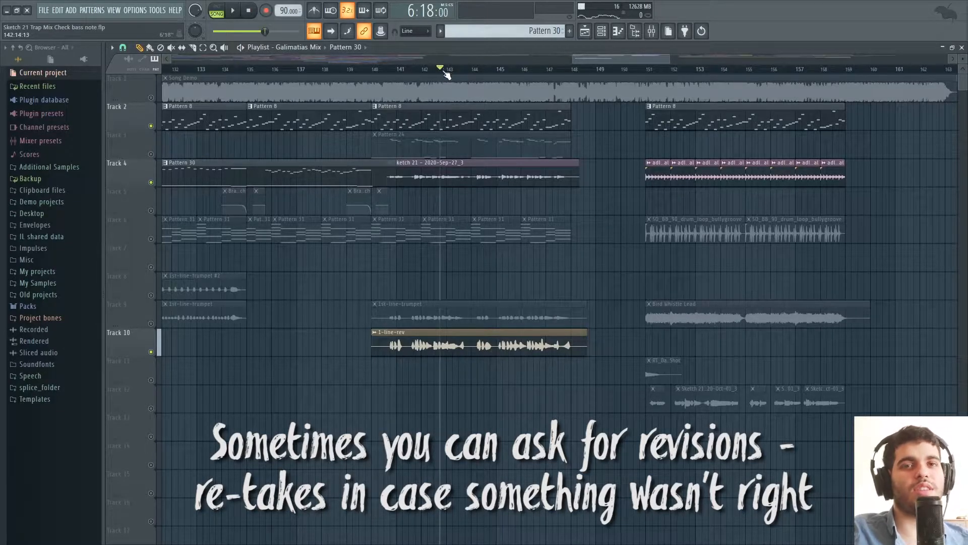
key(space)
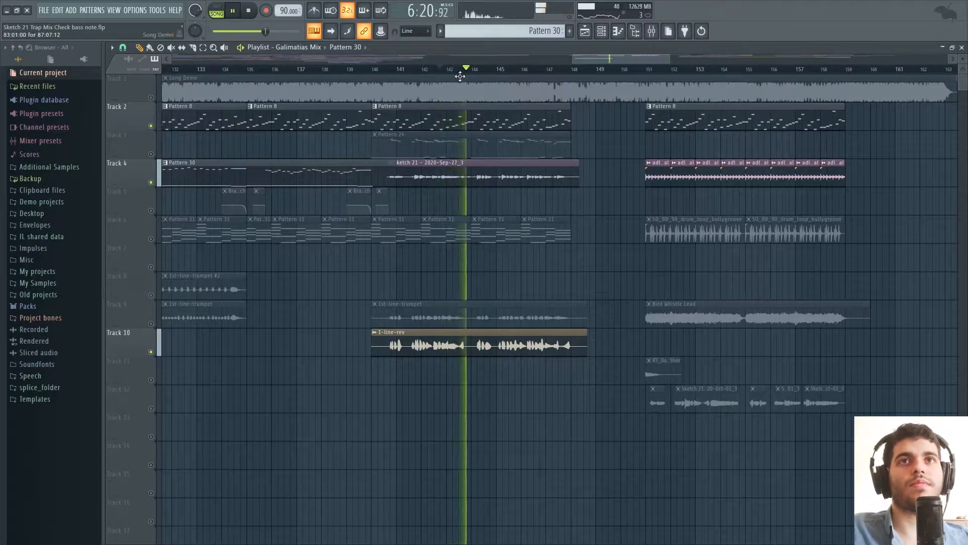
drag(613, 60, 463, 69)
key(space)
Turn all tracks back on around the impr recordings at bar 92, leaving only Tracks 1, 5 and 6 muted.
drag(448, 61, 378, 73)
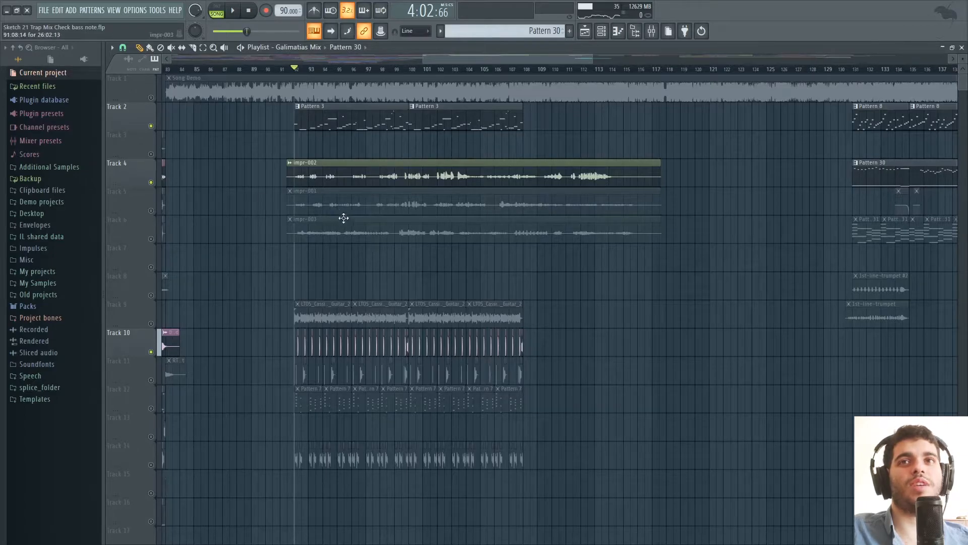
drag(504, 58, 493, 57)
right_click(151, 210)
right_click(151, 238)
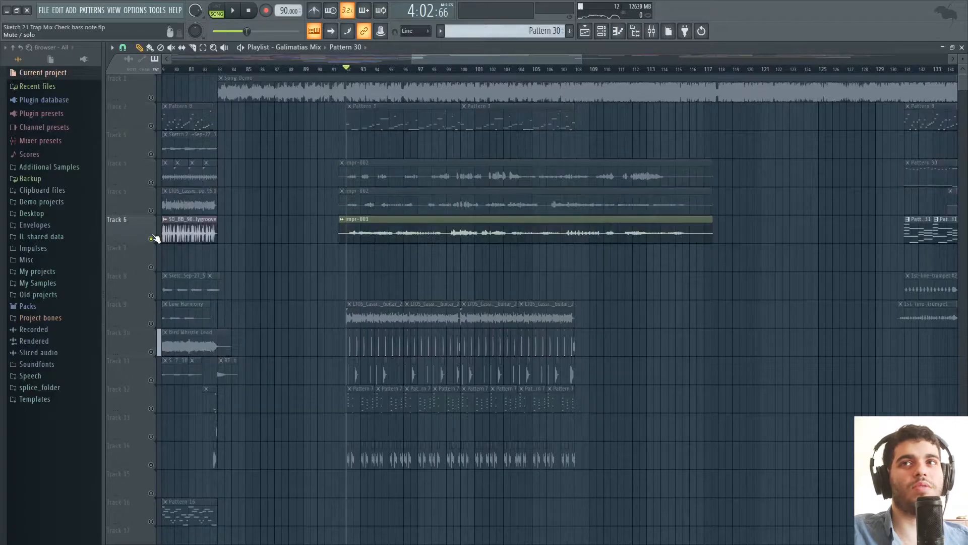
right_click(150, 182)
right_click(152, 183)
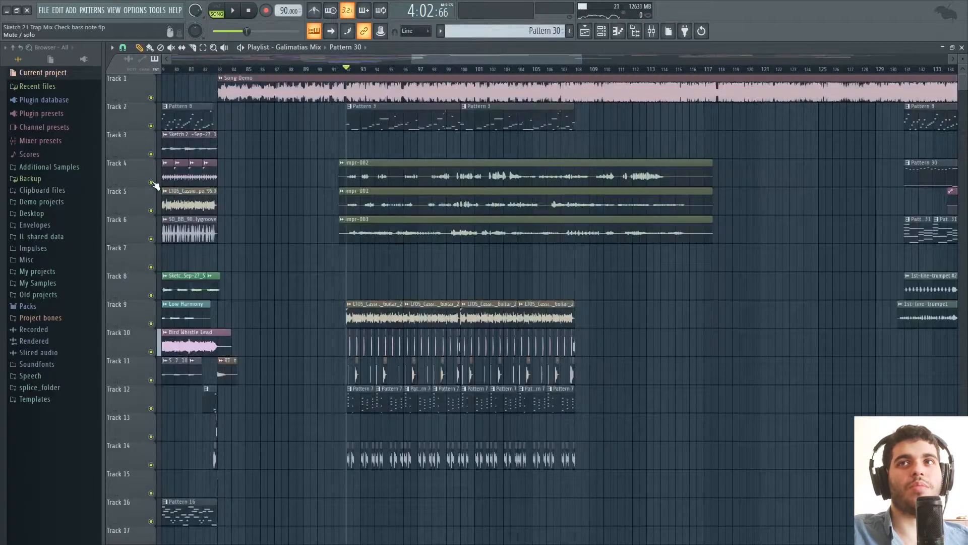
click(151, 210)
click(152, 239)
click(151, 97)
Play from bar 92, skipping ahead to bar 108 while switching from impr-002 on Track 4 to impr-001 on Track 5 and impr-003 on Track 6, then stop.
key(space)
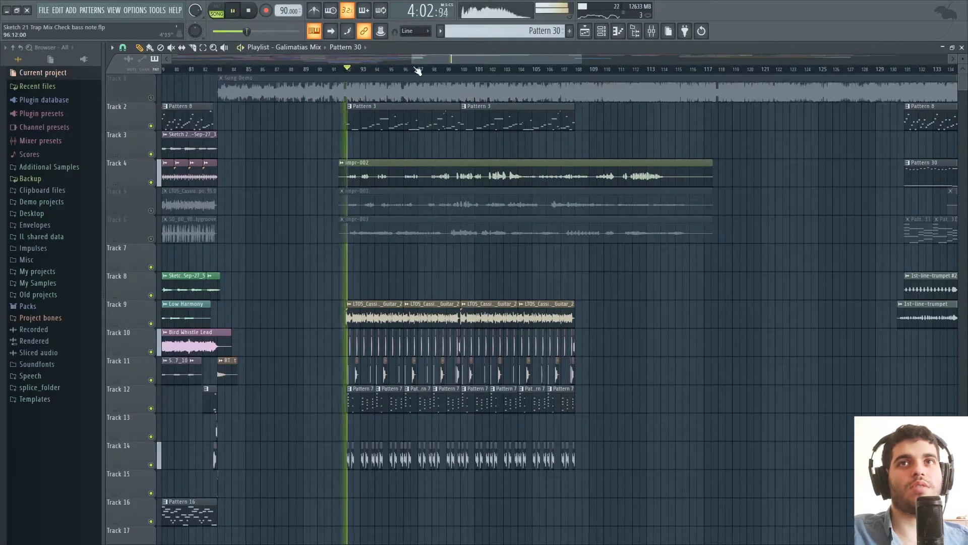
click(438, 68)
click(485, 69)
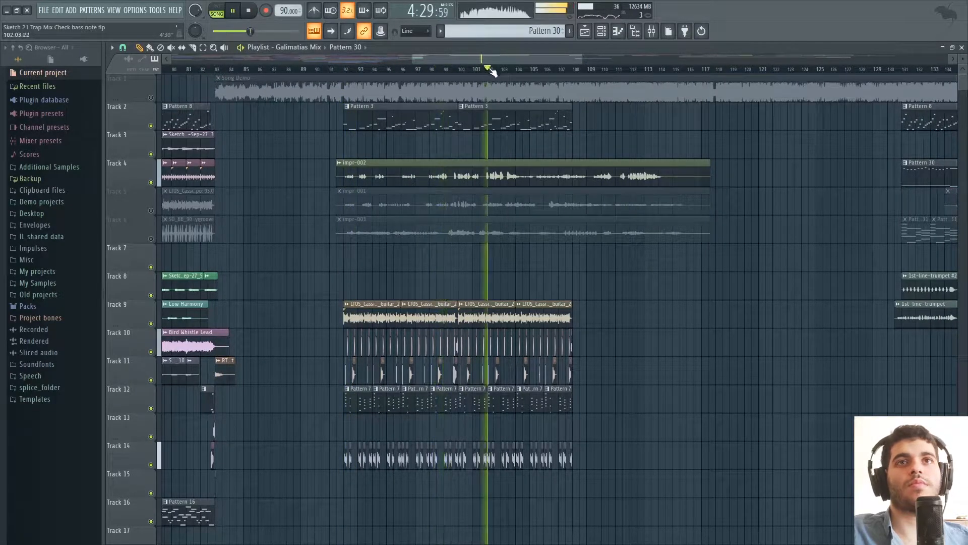
click(152, 210)
click(151, 182)
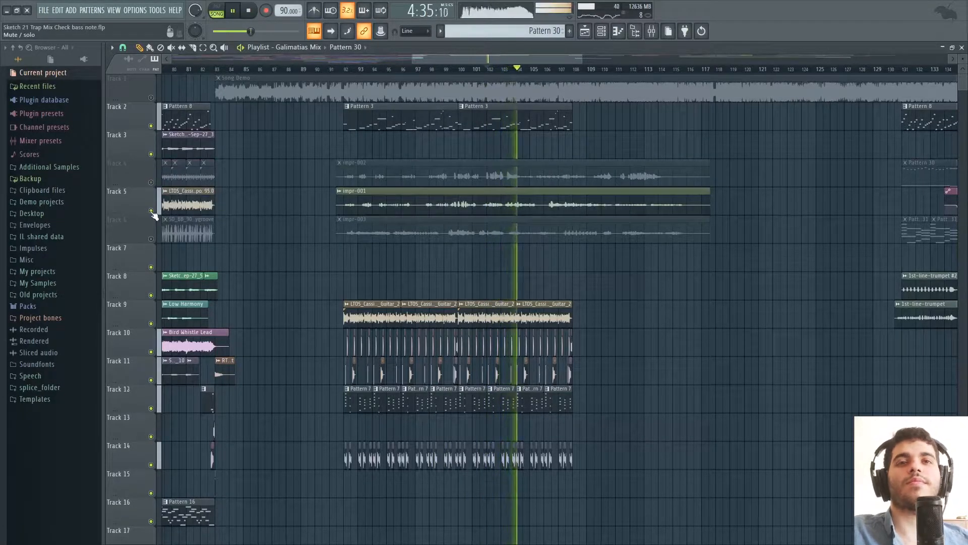
click(151, 210)
click(151, 239)
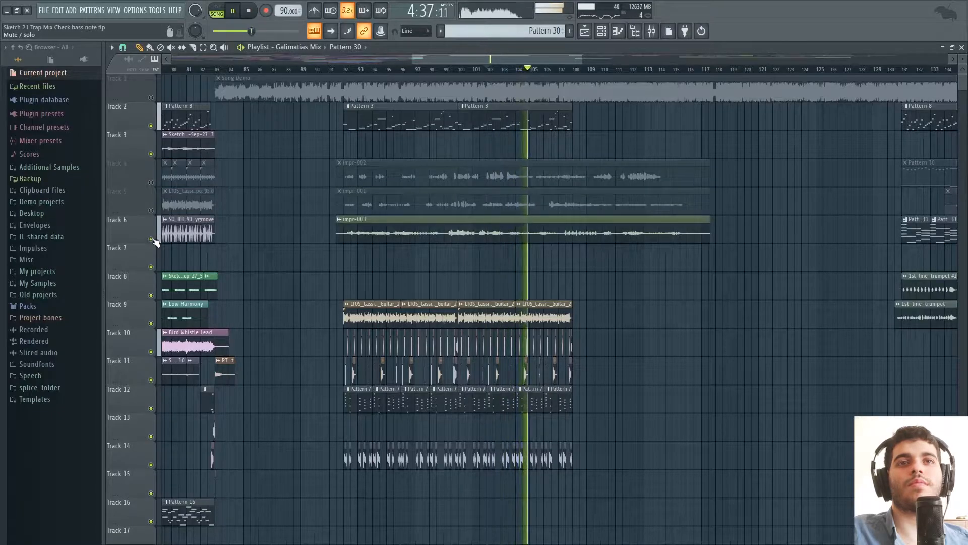
click(579, 70)
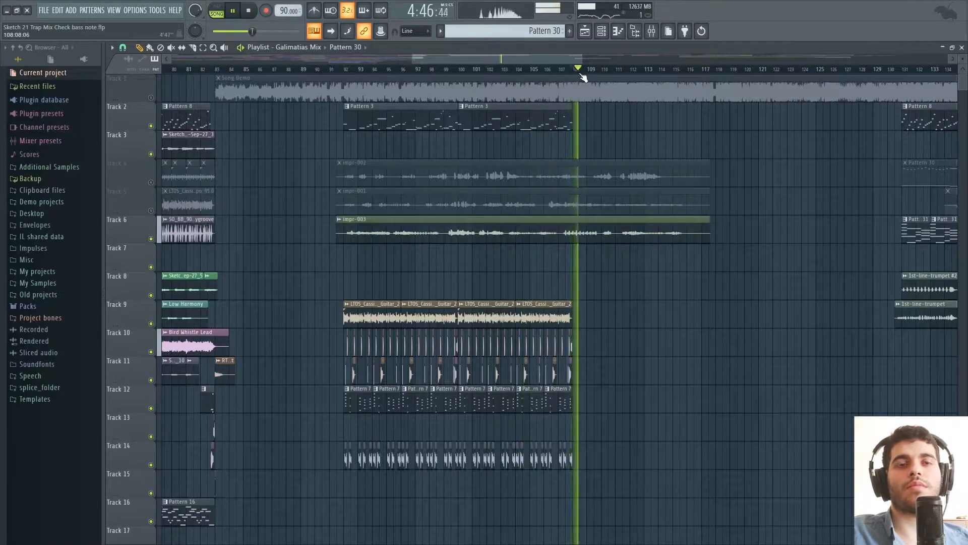
key(space)
Play the section with the 1st-line-trumpet recordings from just before bar 131, then stop.
drag(533, 60, 578, 59)
scroll(604, 62, up, 4)
click(399, 68)
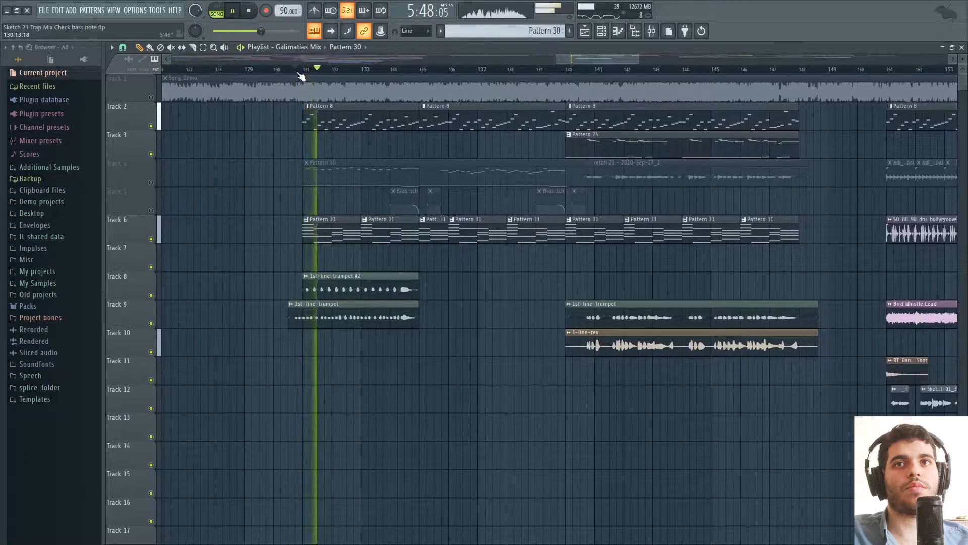
key(space)
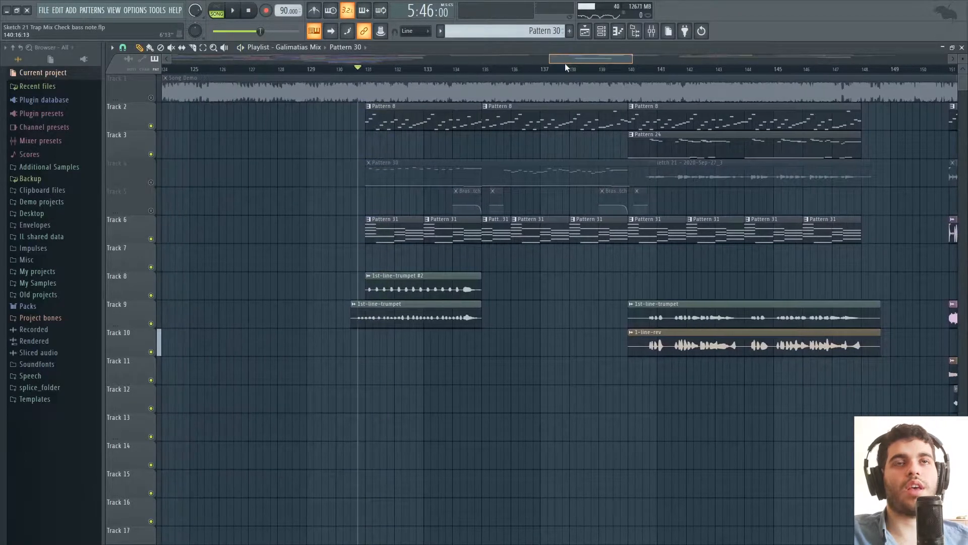
Solo Track 26 with its Ta Trumpet clips, play from bar 67 and add Tracks 27 and 28.
drag(631, 59, 651, 61)
click(541, 71)
drag(557, 59, 380, 62)
scroll(837, 249, down, 10)
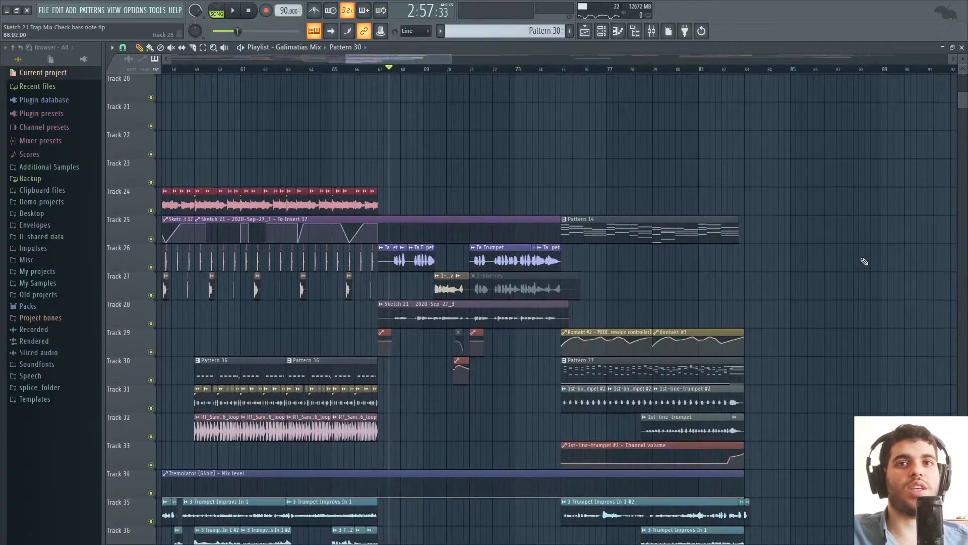
scroll(864, 262, down, 2)
ctrl+click(150, 183)
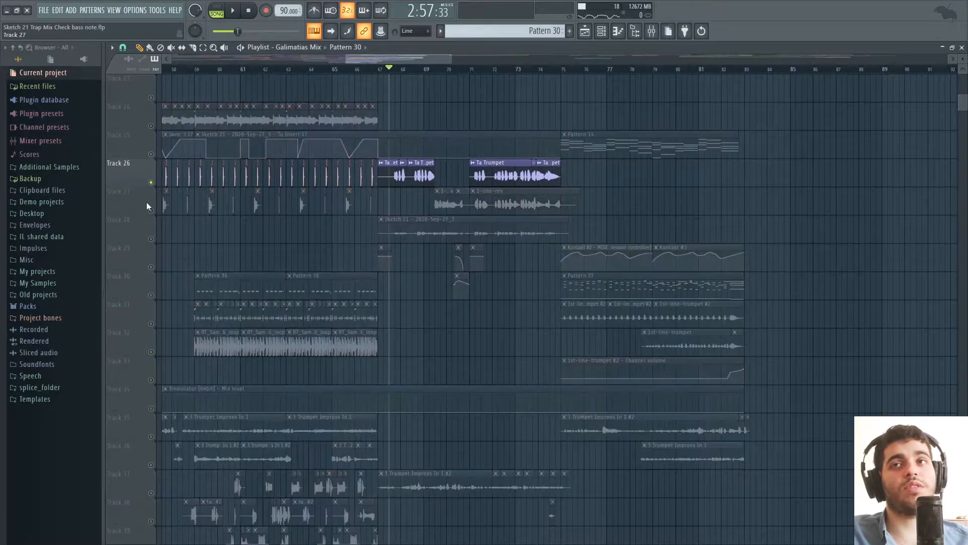
click(151, 211)
key(space)
click(150, 239)
drag(447, 59, 455, 59)
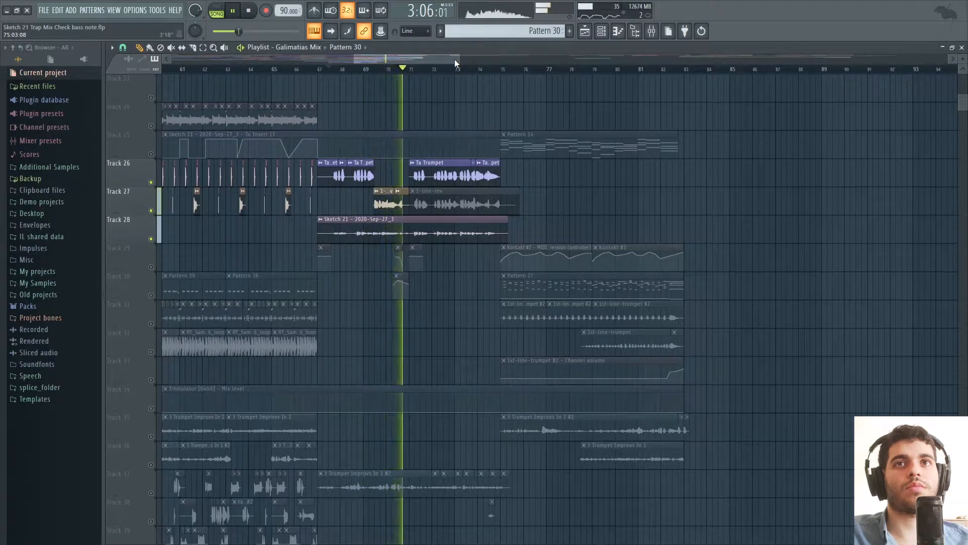
Stop playback and turn all tracks back on.
scroll(800, 277, up, 5)
scroll(801, 278, up, 1)
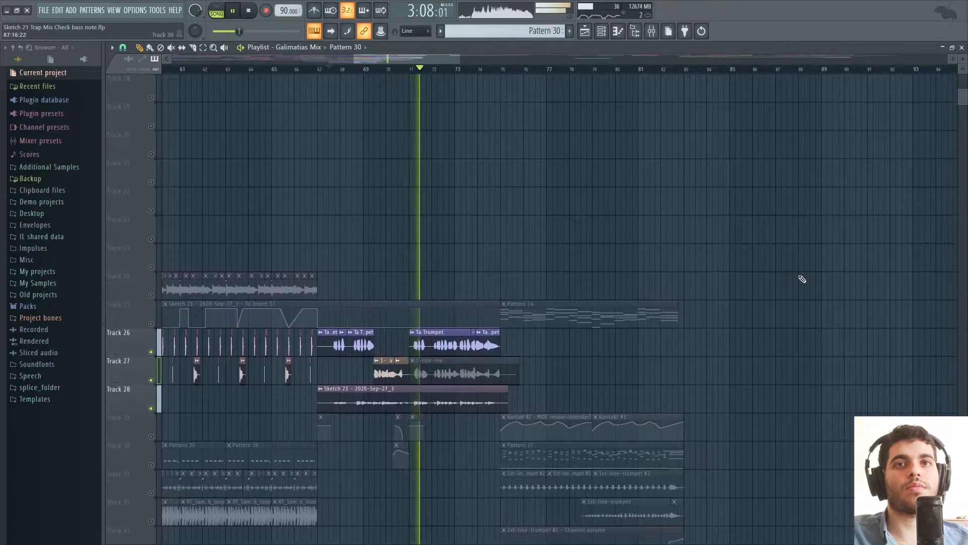
key(space)
right_click(151, 352)
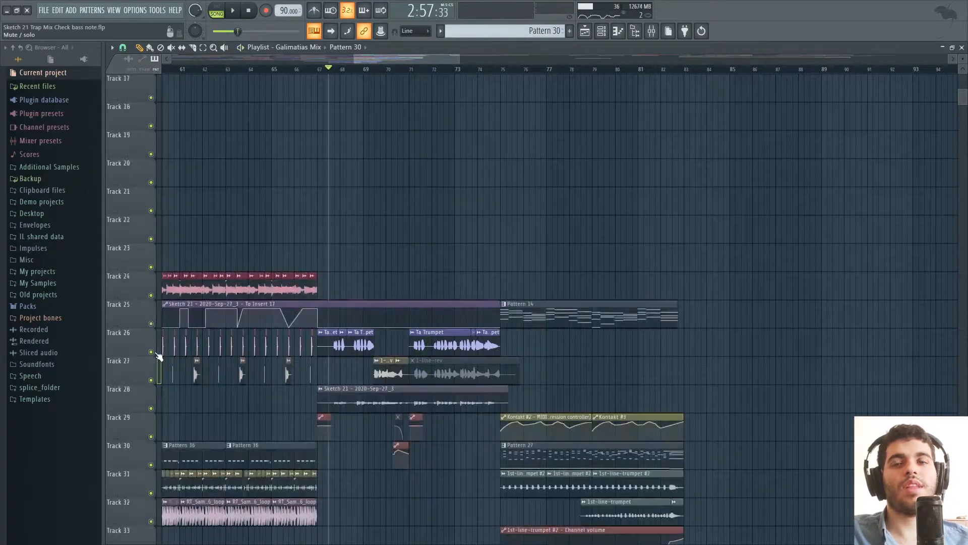
Examine the three impr recordings and the chopped trumpet improvisation clips placed in the arrangement on Tracks 35 to 40.
drag(421, 58, 560, 60)
scroll(583, 98, up, 16)
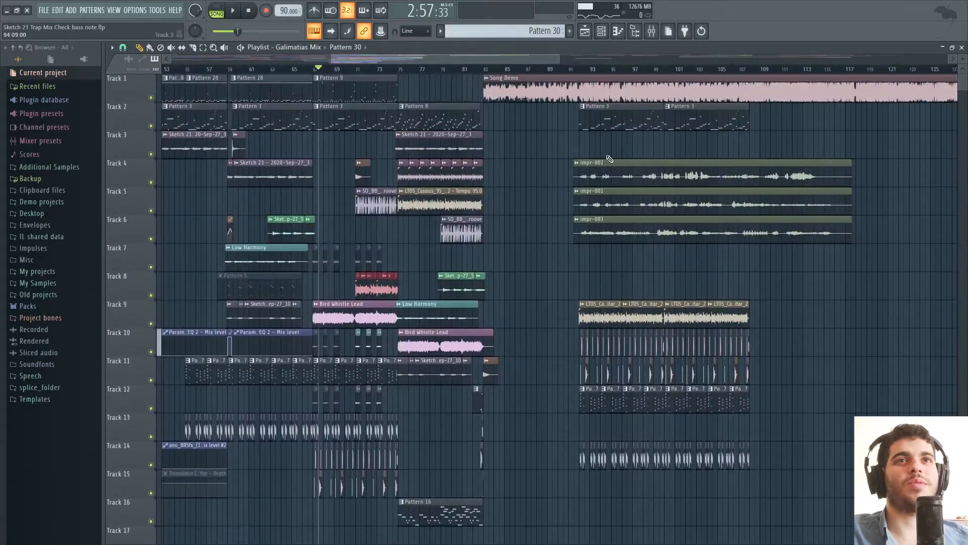
drag(518, 58, 501, 58)
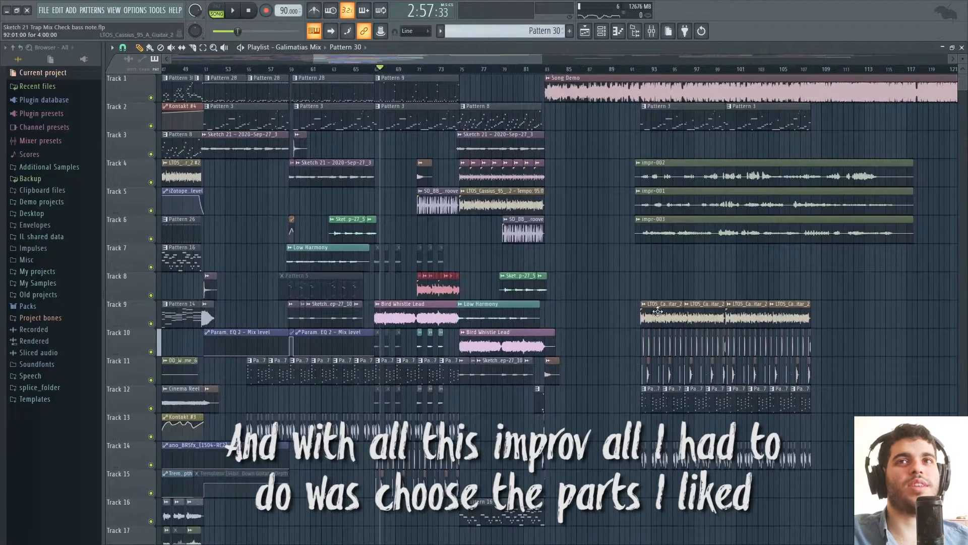
scroll(605, 254, down, 14)
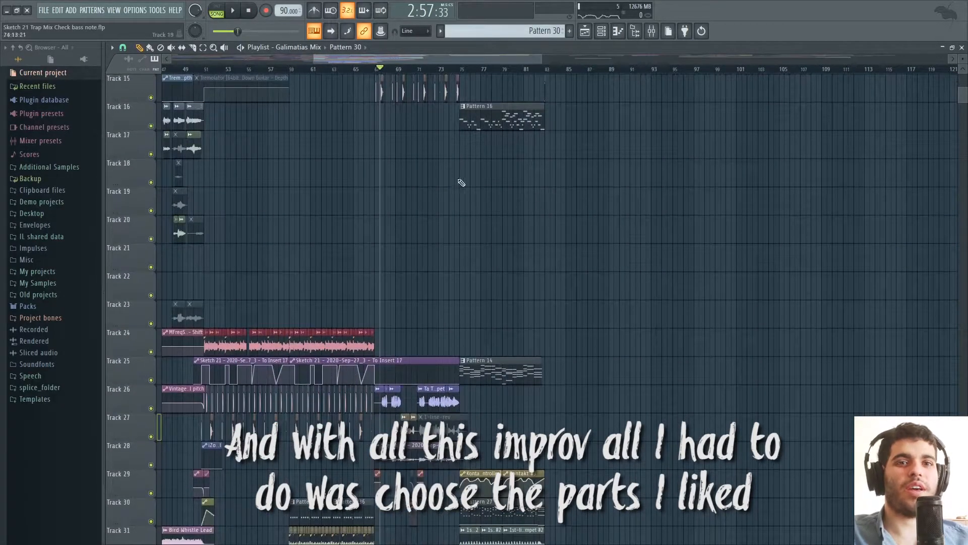
drag(492, 59, 467, 59)
scroll(721, 304, down, 11)
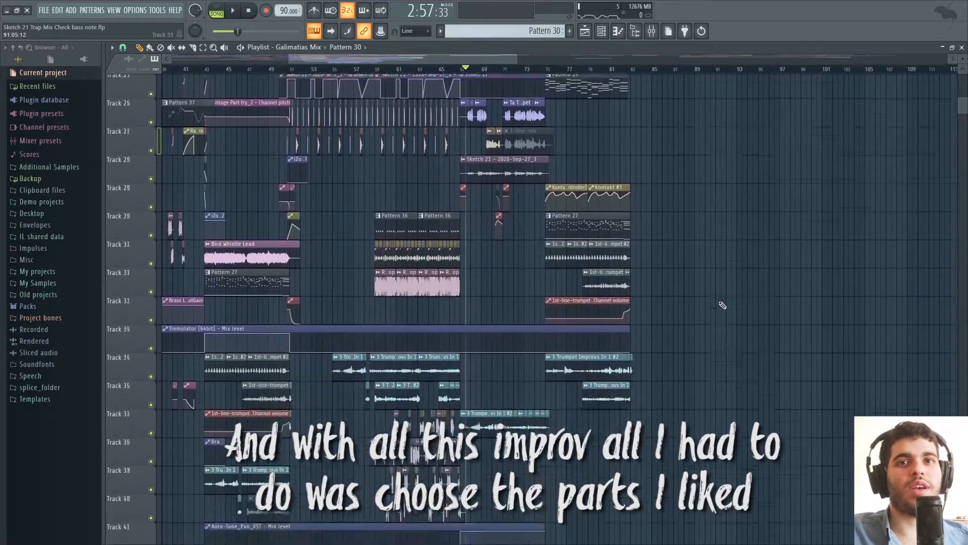
scroll(745, 290, down, 2)
scroll(725, 288, up, 5)
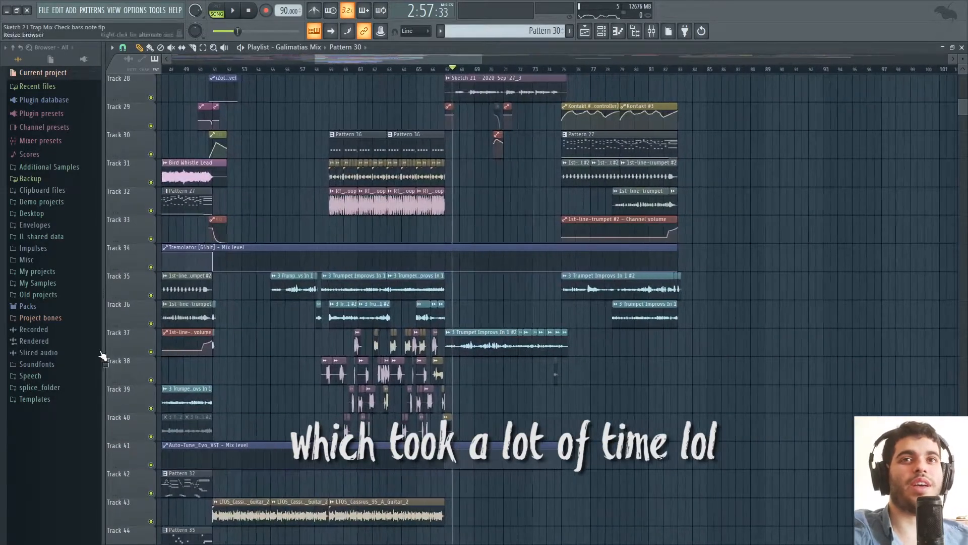
scroll(374, 315, up, 3)
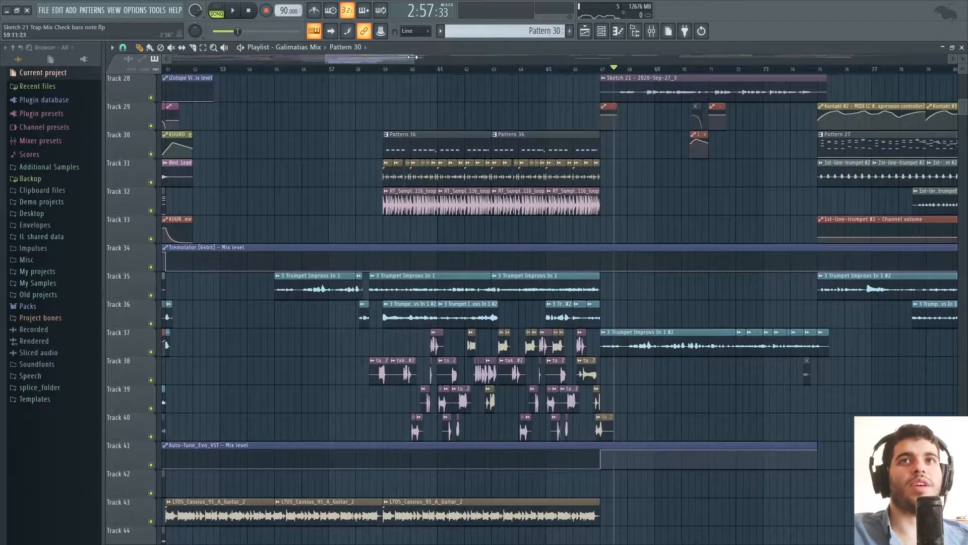
Extend the 3 Trumpet Improvs In 1 clip on Track 40 to about bar 118 and solo that track.
drag(412, 57, 445, 58)
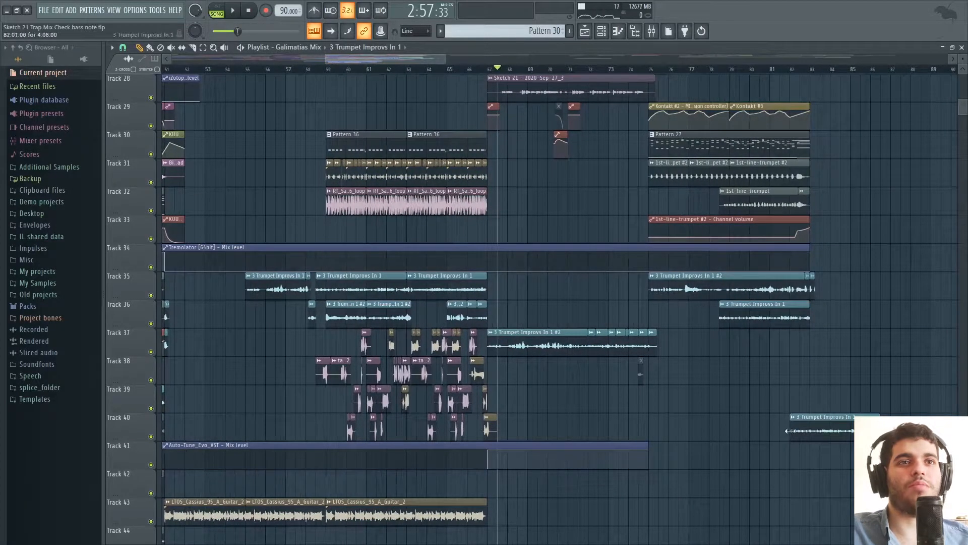
drag(880, 419, 950, 414)
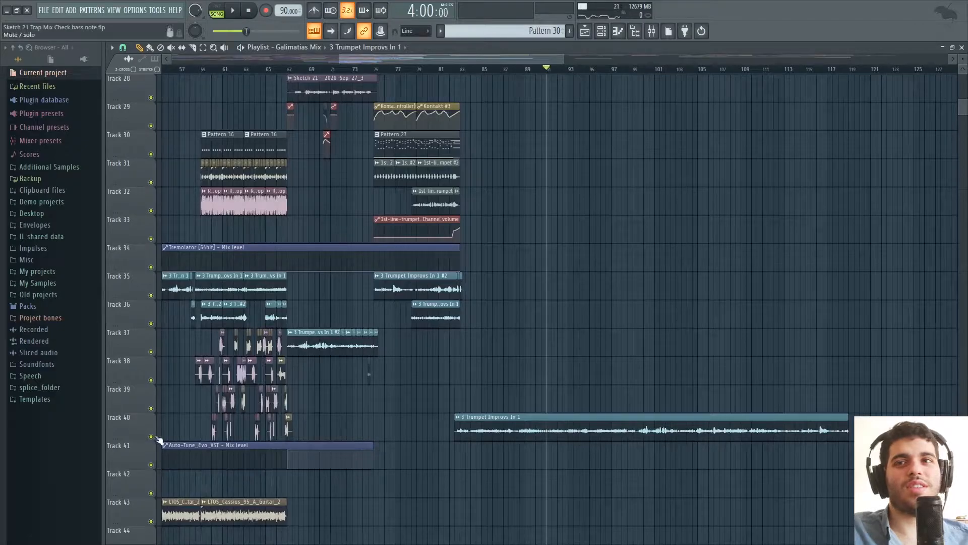
right_click(156, 437)
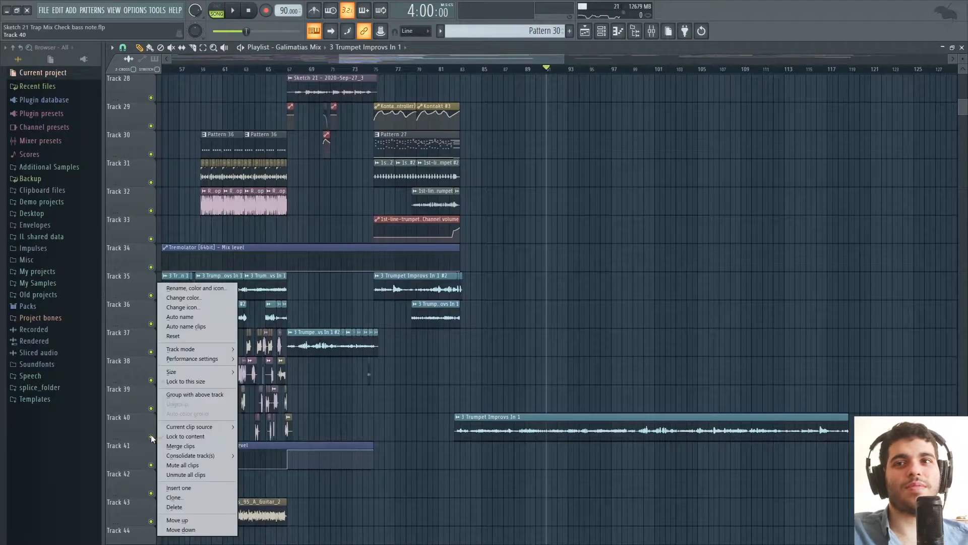
right_click(152, 436)
Play the long 3 Trumpet Improvs In 1 clip from bar 91, jump ahead to bar 101 and stop.
key(space)
drag(548, 59, 565, 59)
click(555, 69)
click(605, 69)
drag(565, 56, 507, 58)
key(space)
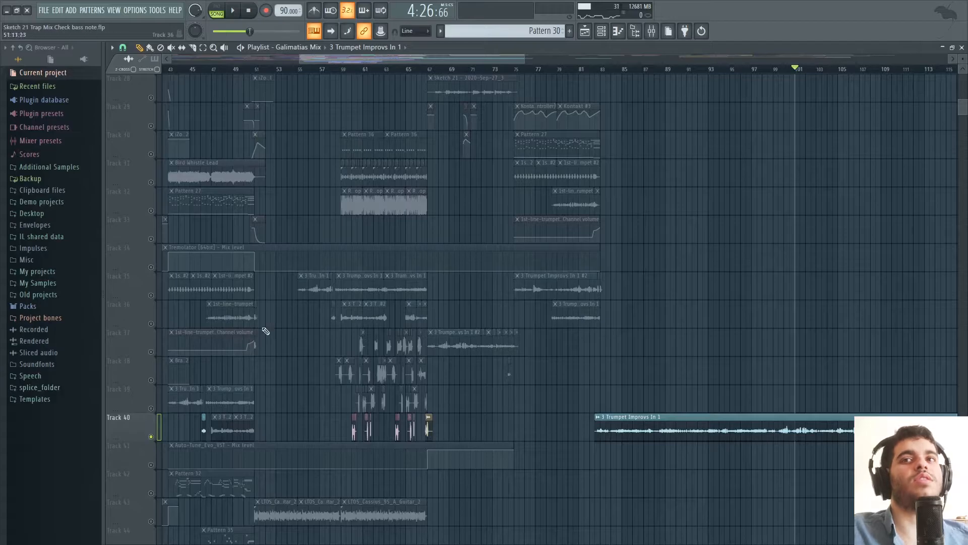
Turn all tracks back on after briefly soloing Track 35, and delete the long 3 Trumpet Improvs In 1 clip from Track 40.
ctrl+click(151, 295)
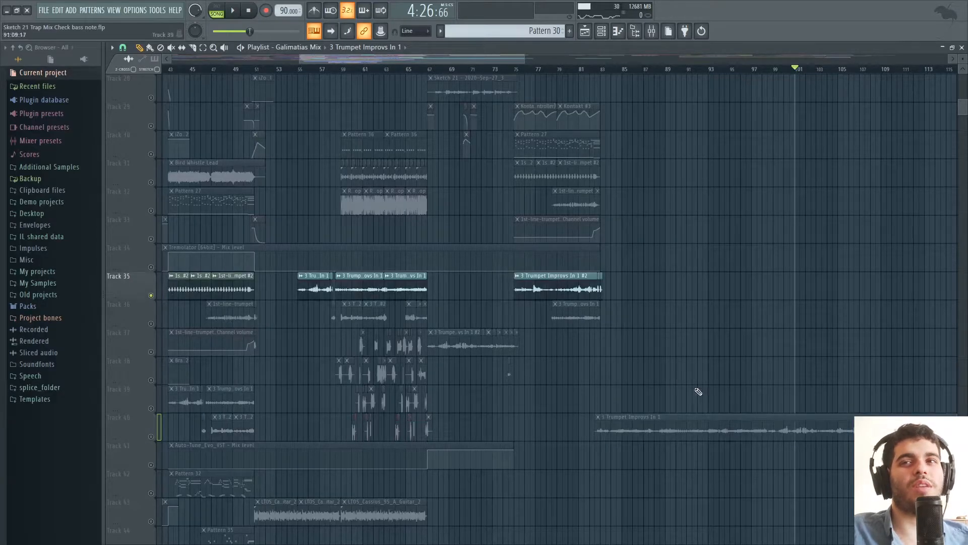
ctrl+click(149, 295)
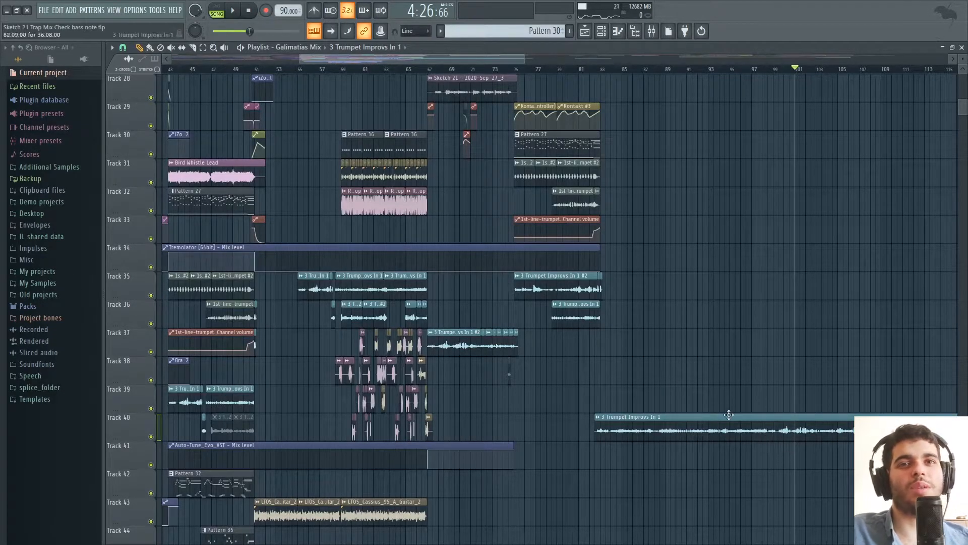
right_click(687, 430)
scroll(285, 335, up, 5)
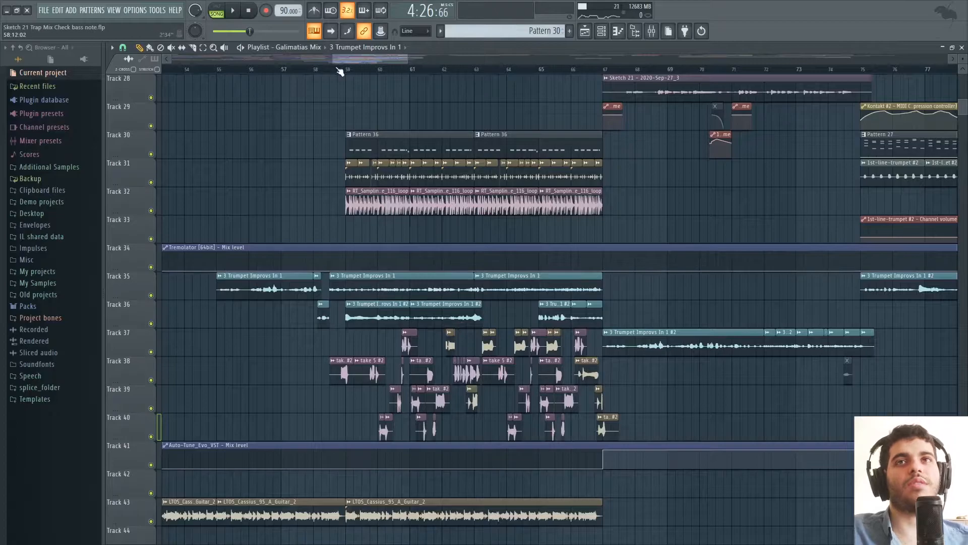
Solo Track 35, play its trumpet improvisation from just before bar 59 and add Track 36.
right_click(150, 295)
key(space)
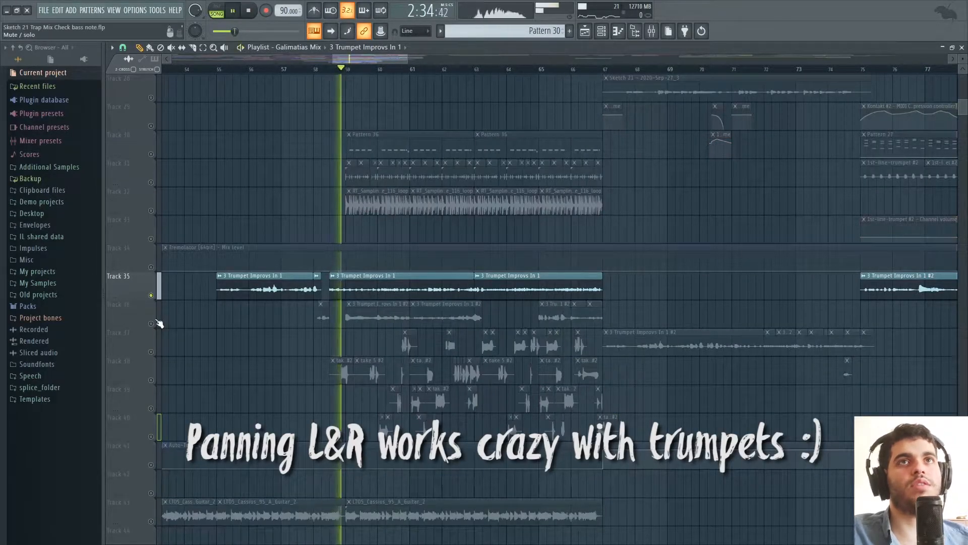
click(150, 323)
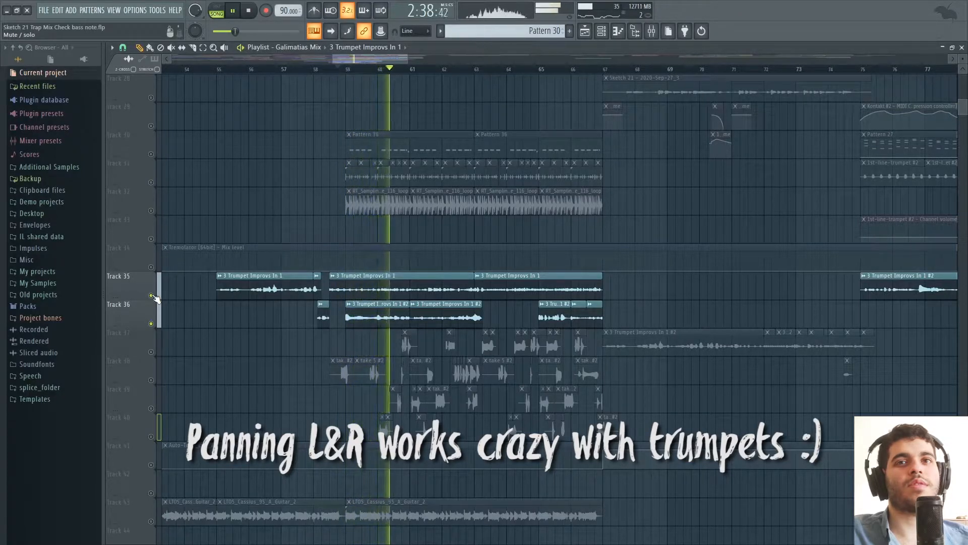
Stop playback and look over the tracks above the trumpet parts on Tracks 35 and 36 around bars 46 to 82.
key(space)
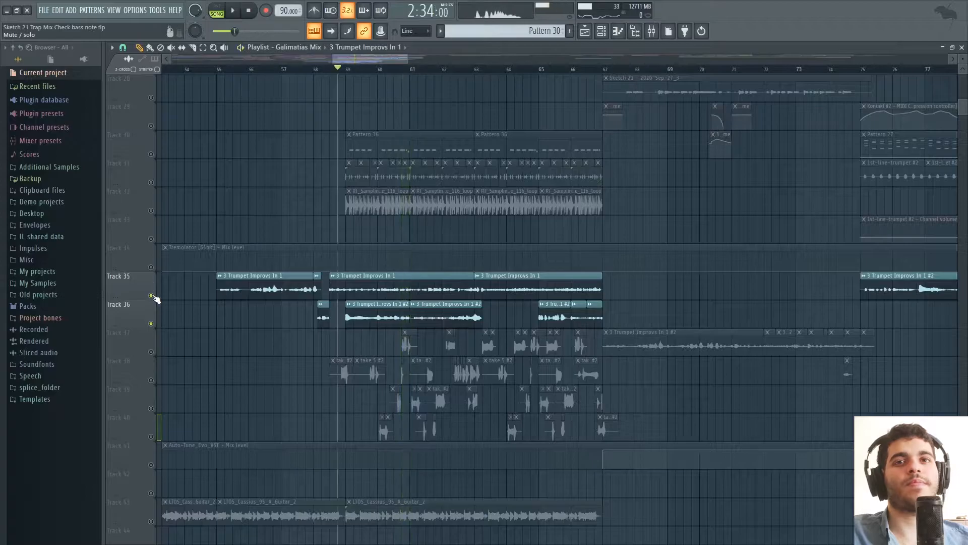
scroll(405, 64, down, 3)
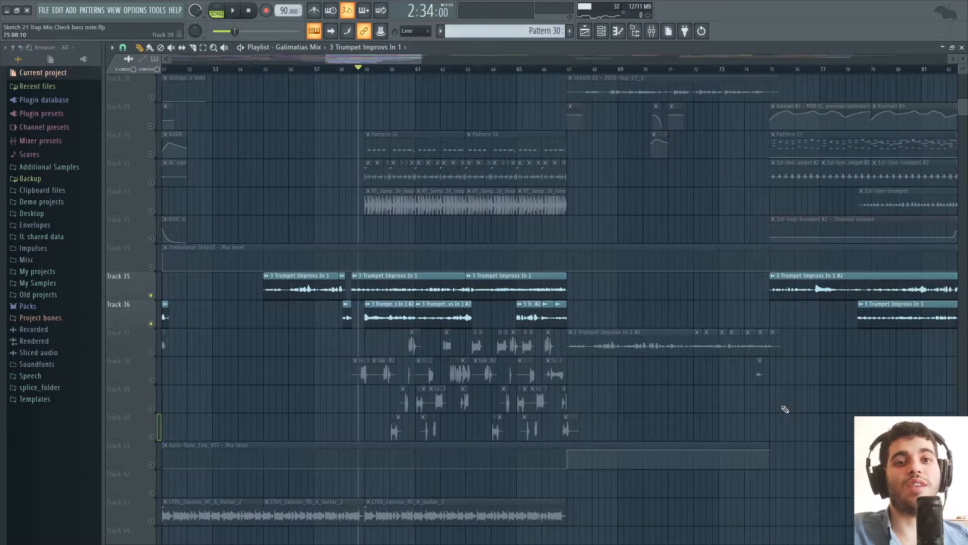
scroll(525, 326, up, 2)
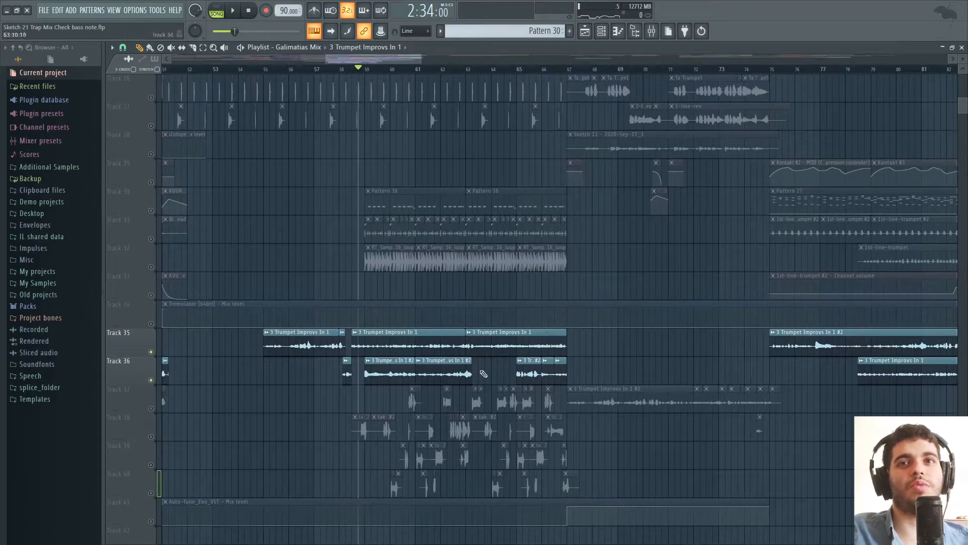
scroll(428, 171, right, 2)
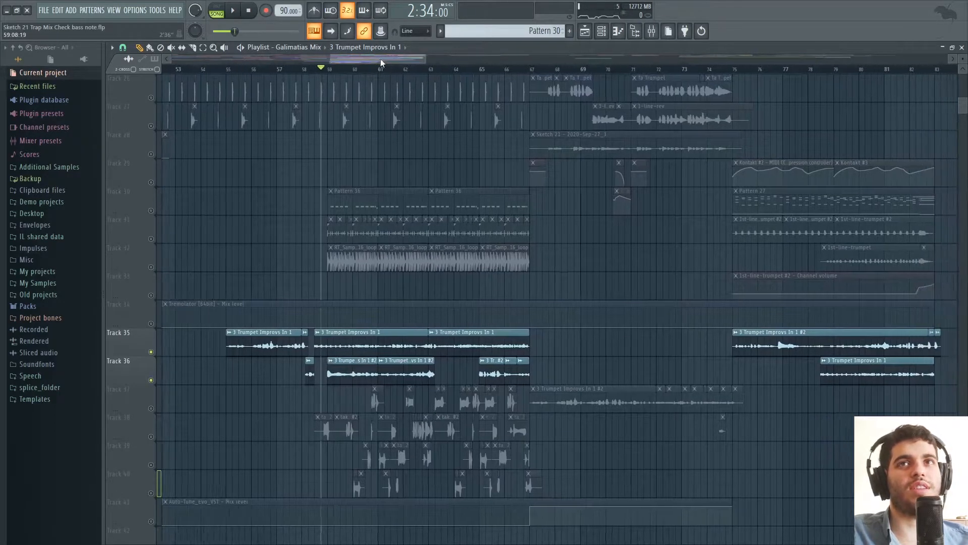
scroll(473, 253, up, 3)
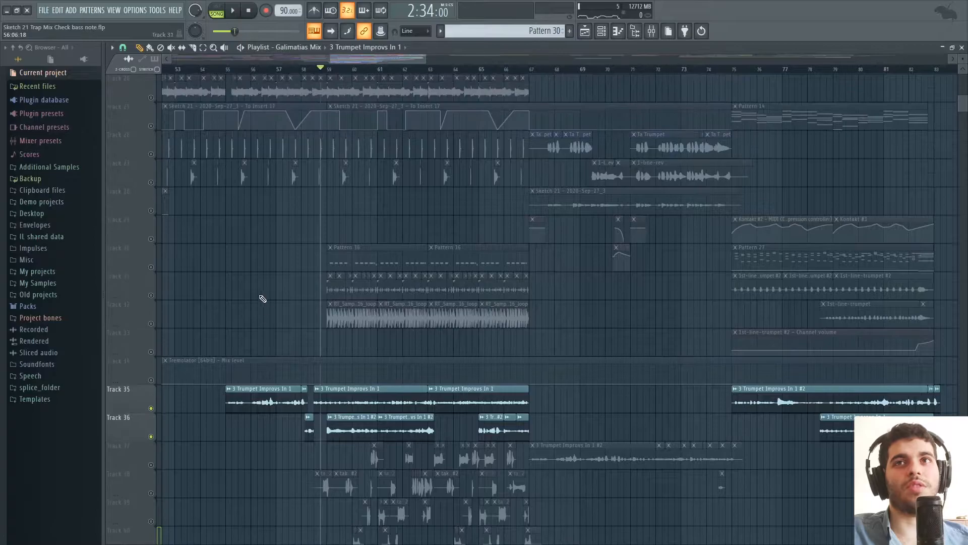
drag(385, 58, 363, 60)
scroll(448, 343, up, 2)
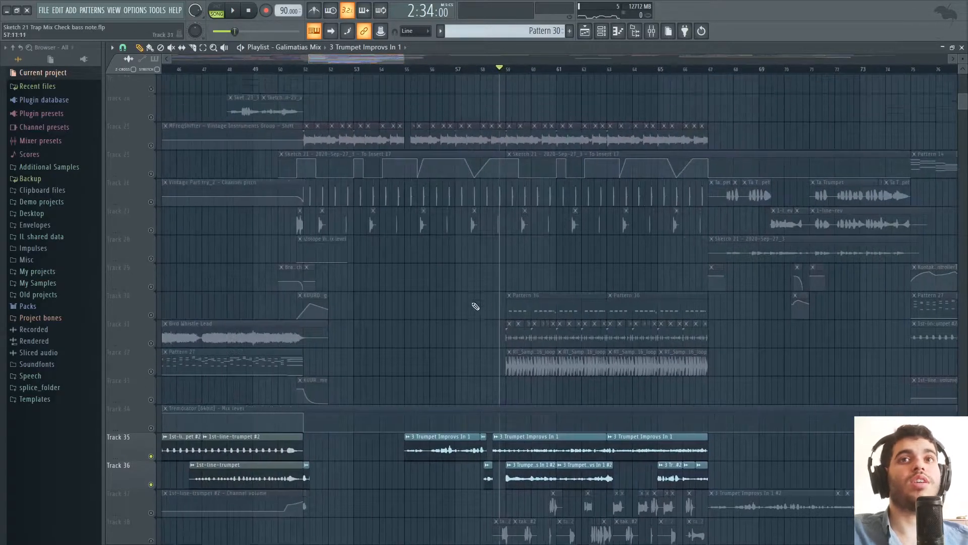
scroll(291, 380, up, 20)
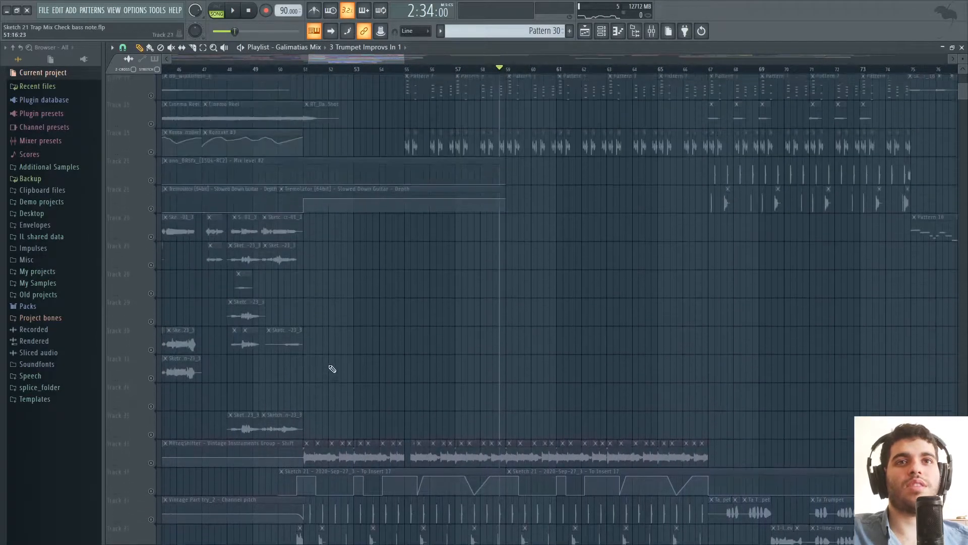
Play the soloed trumpets on Tracks 35 and 36 from just before bar 59, add the Track 43 guitar and stop playback.
drag(151, 126, 151, 99)
scroll(162, 238, down, 6)
key(space)
scroll(548, 315, down, 4)
scroll(547, 314, down, 20)
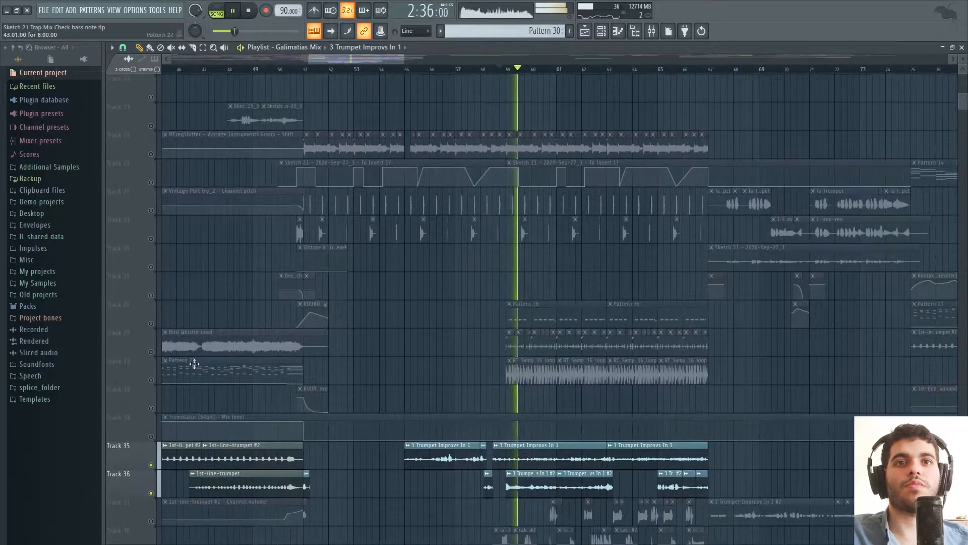
click(151, 380)
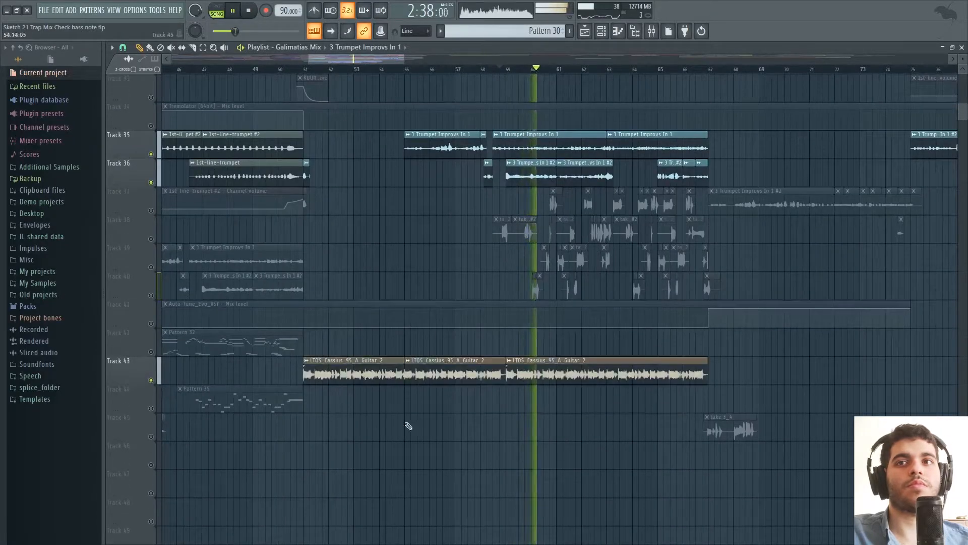
scroll(762, 368, up, 3)
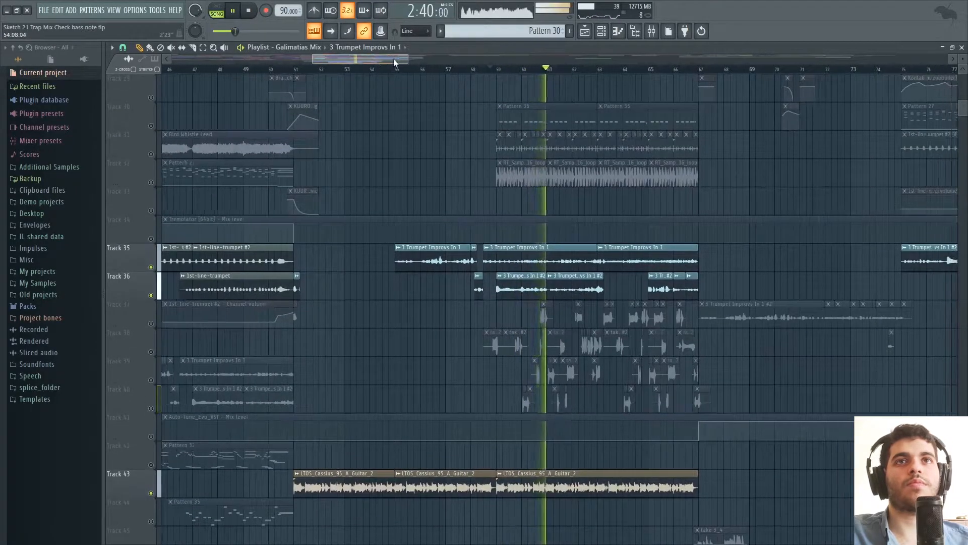
drag(392, 59, 403, 60)
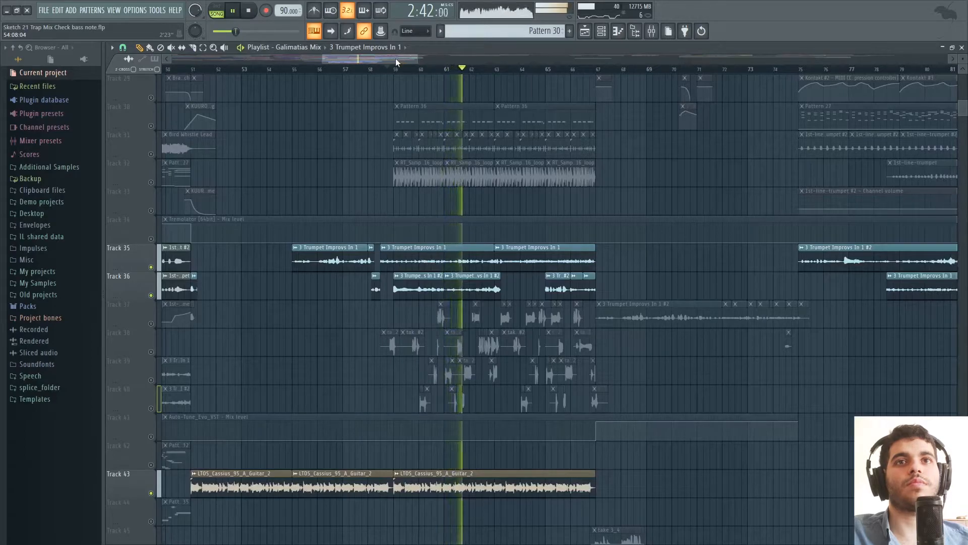
drag(395, 59, 398, 59)
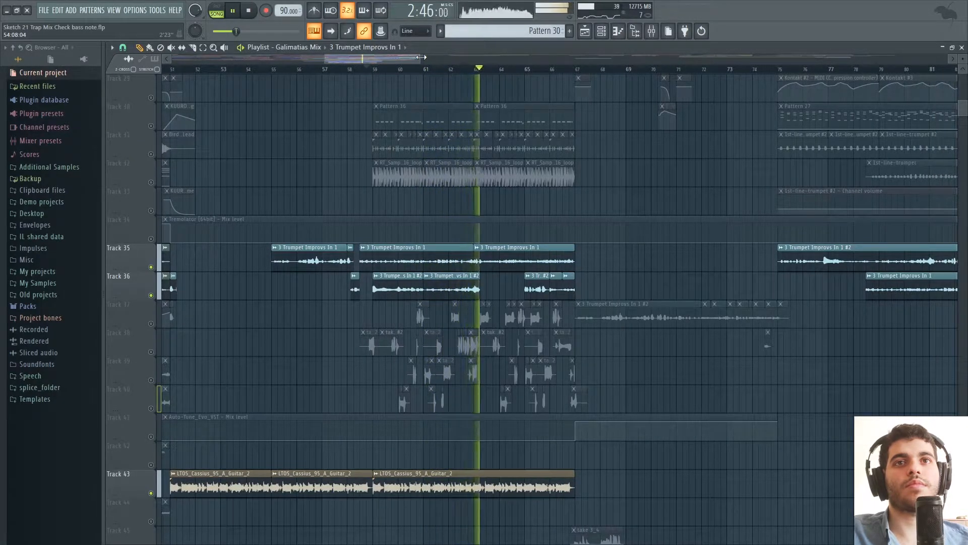
key(space)
Turn all tracks back on and play the full mix briefly from about bar 44.
scroll(361, 82, down, 1)
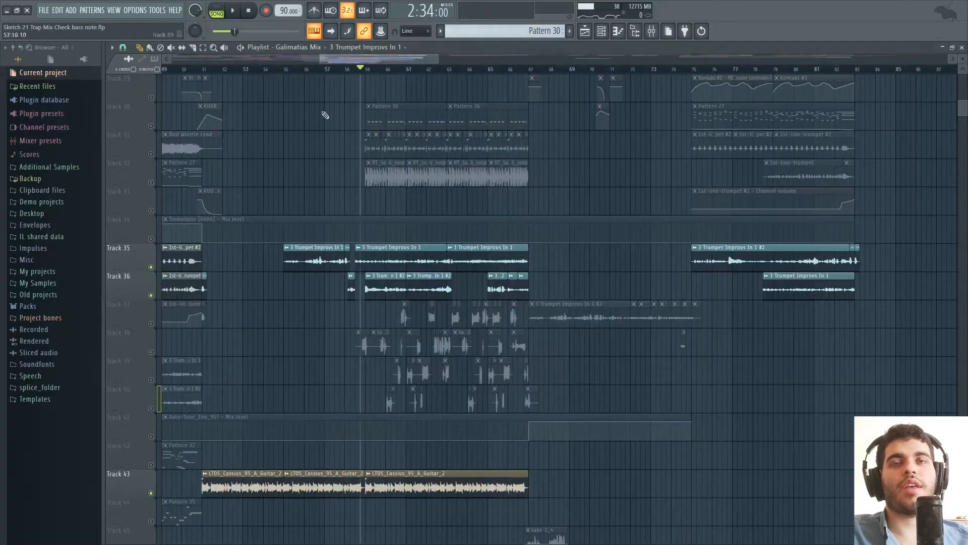
right_click(151, 295)
right_click(150, 295)
drag(323, 59, 288, 59)
drag(355, 60, 360, 60)
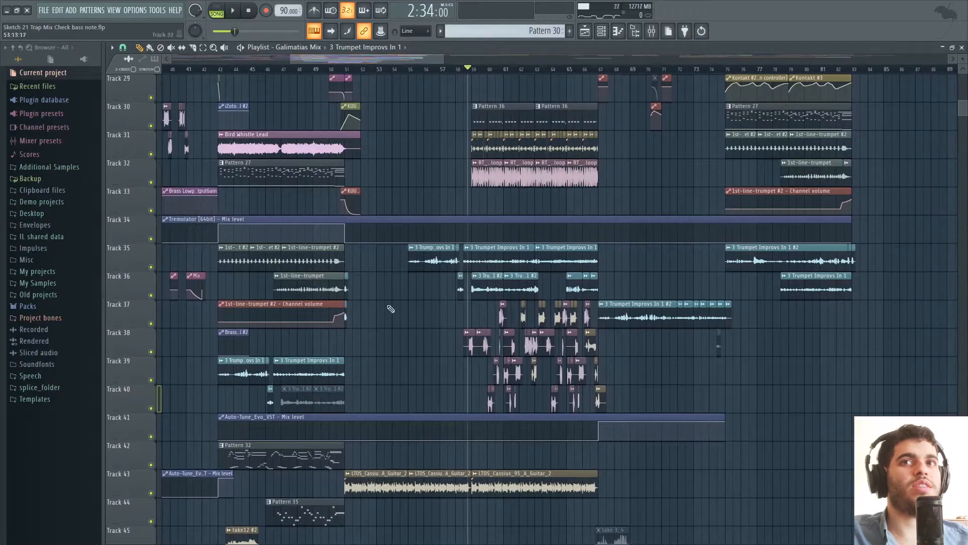
drag(423, 58, 420, 59)
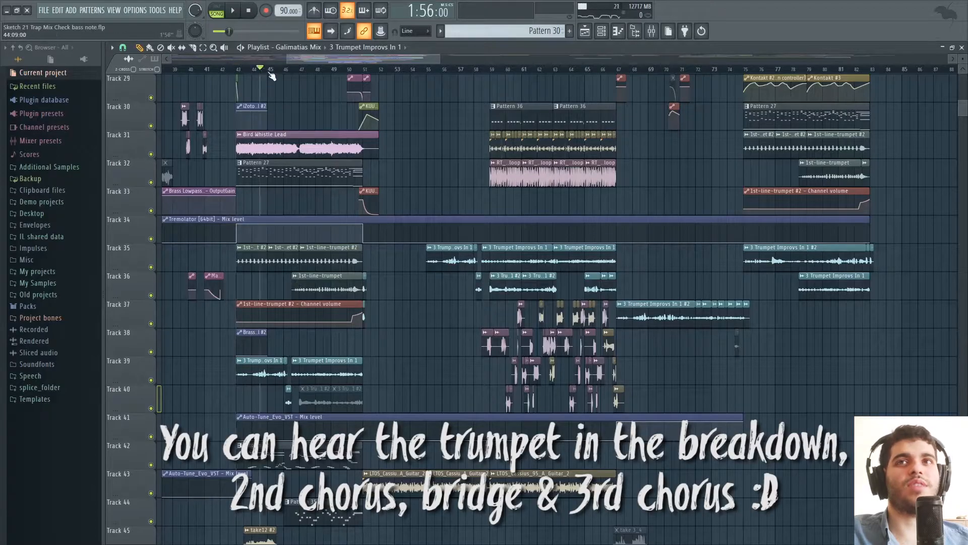
key(space)
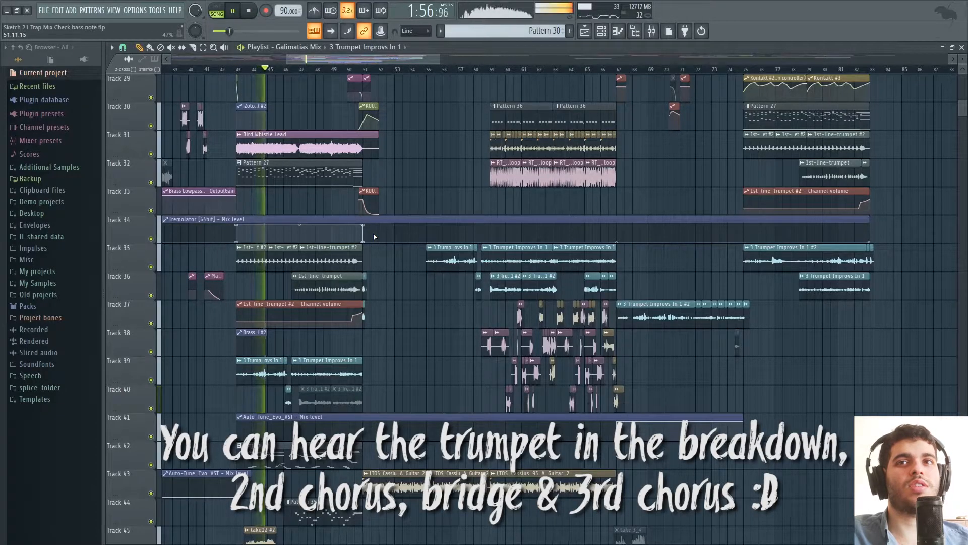
key(space)
Play Tracks 39 and 40 soloed from about bar 44, add Tracks 35 and 36, stop and turn all tracks back on.
ctrl+click(152, 408)
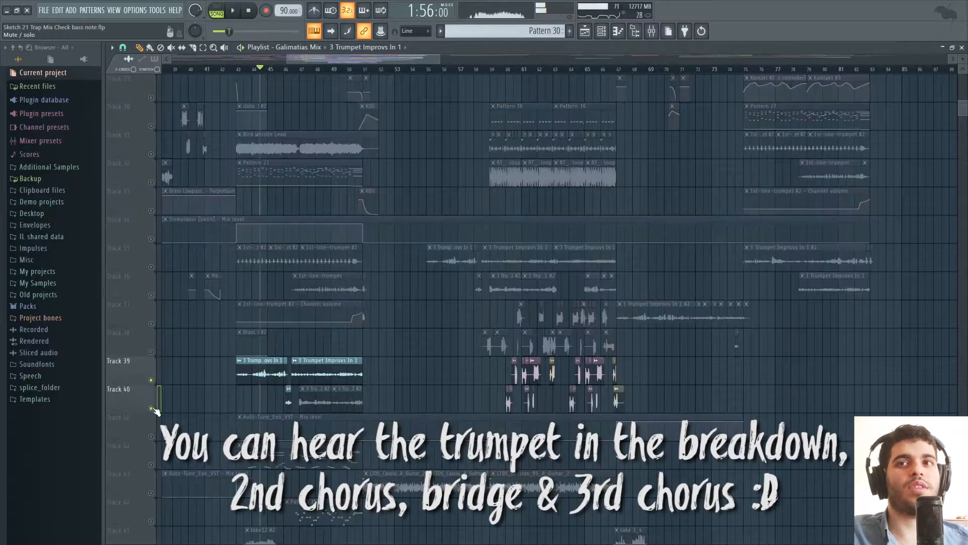
click(151, 267)
click(151, 295)
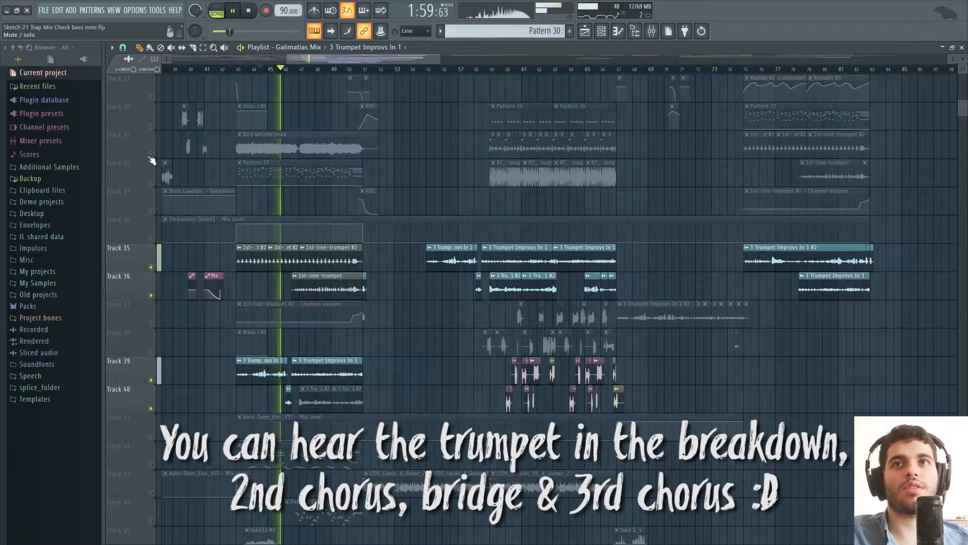
key(space)
right_click(152, 268)
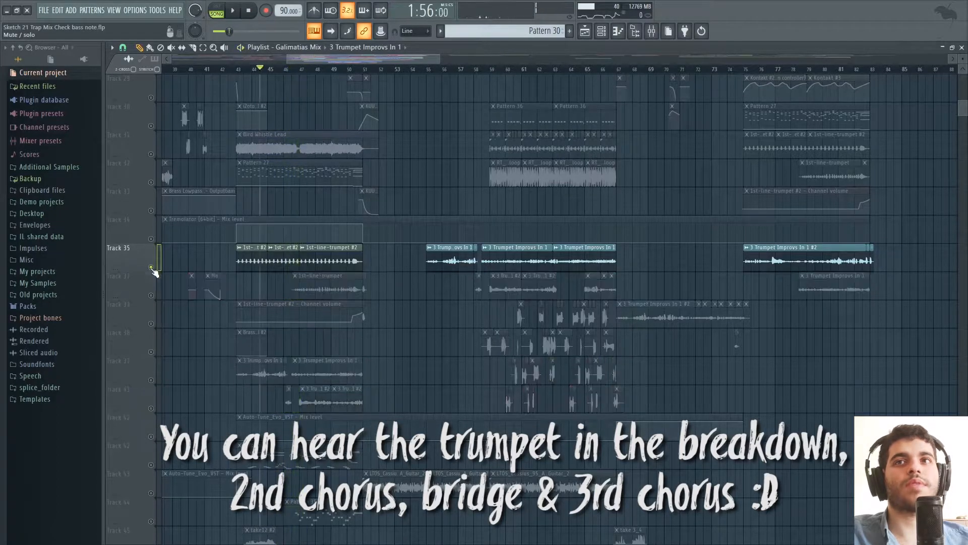
right_click(151, 268)
Play the song from about bar 77 and solo the trumpet parts on Tracks 35 and 36.
click(779, 69)
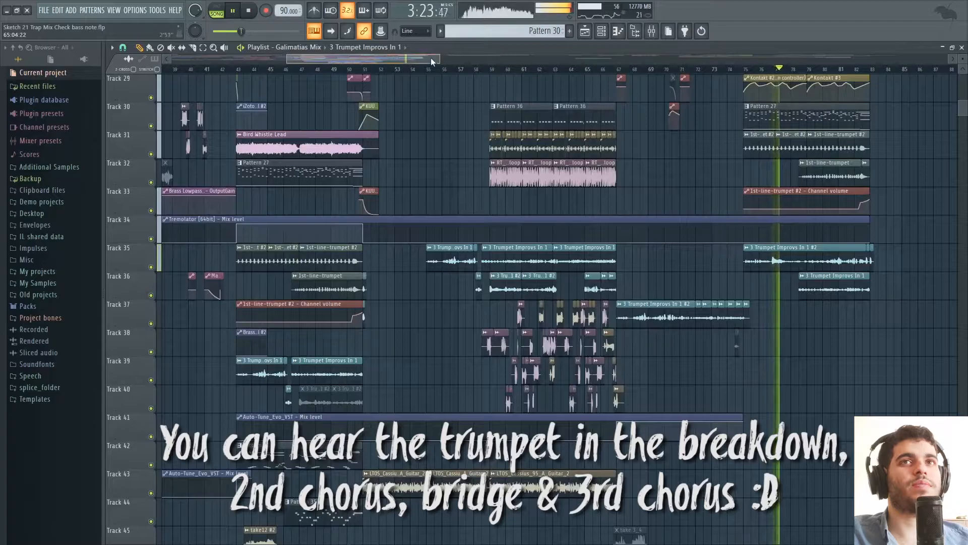
drag(454, 212, 261, 216)
right_click(151, 268)
click(151, 296)
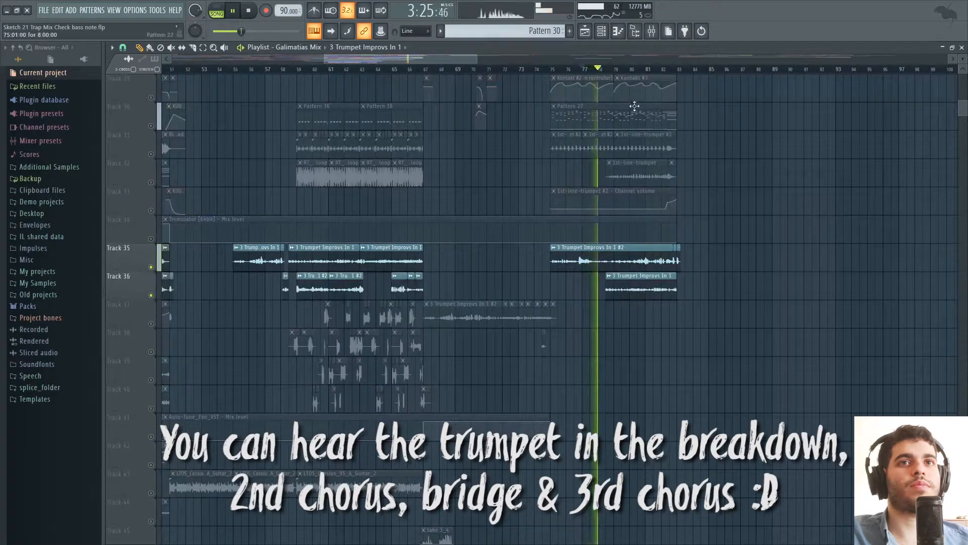
Add Tracks 30, 31 and 32 to the soloed trumpets, jump to about bar 82, stop and turn all tracks back on.
click(151, 125)
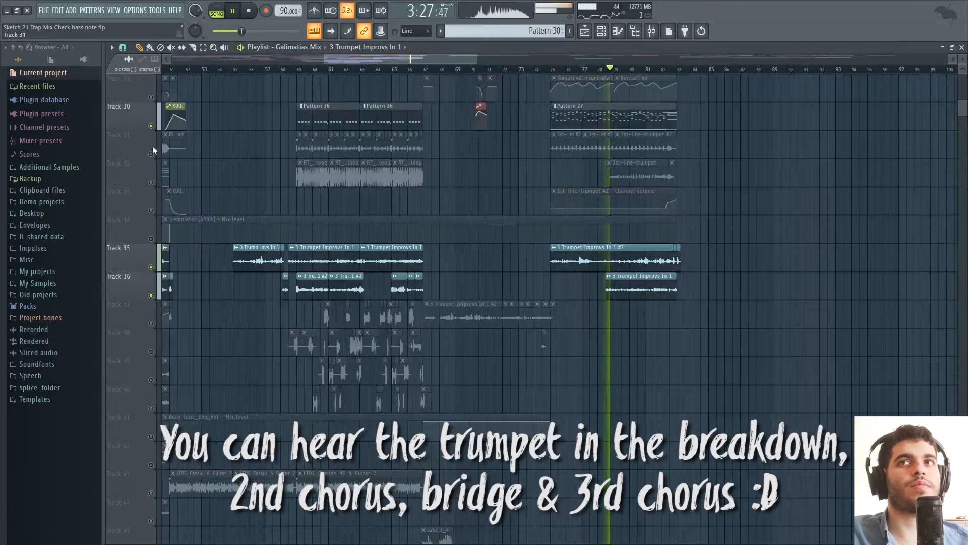
click(151, 154)
click(150, 182)
scroll(154, 186, up, 4)
click(672, 69)
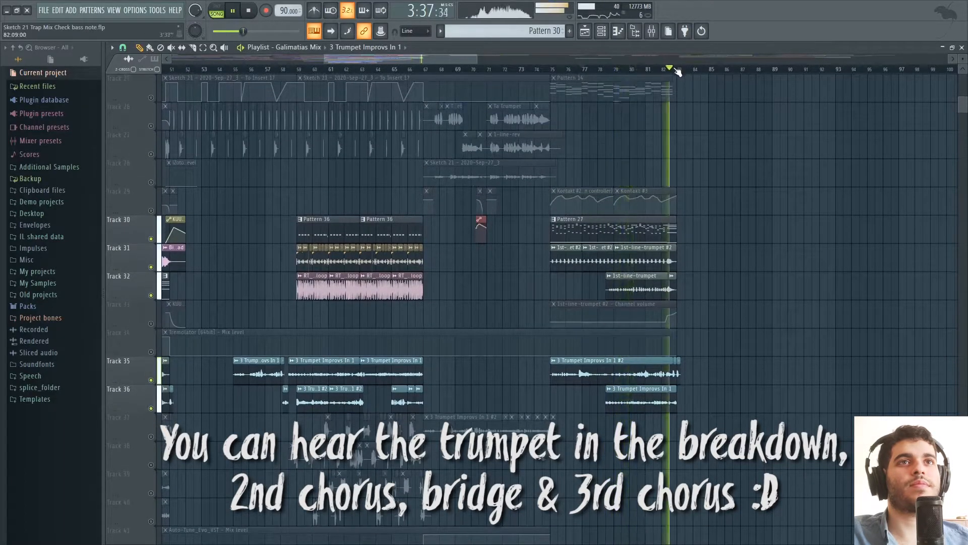
key(space)
right_click(152, 296)
right_click(151, 296)
Look over the arrangement from bar 1 and the tracks down to the muted takes on Tracks 50 to 54.
scroll(807, 273, left, 1)
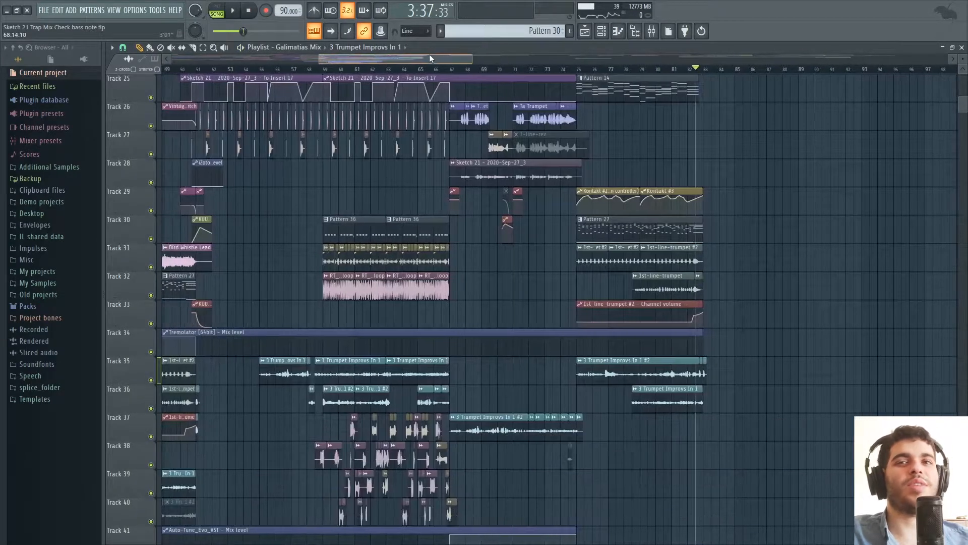
scroll(807, 272, down, 2)
scroll(809, 273, down, 3)
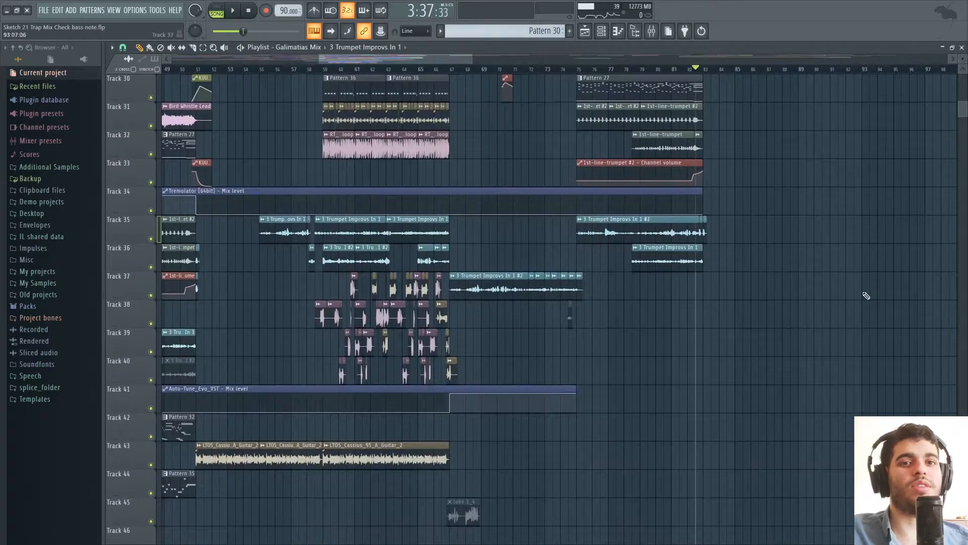
scroll(880, 292, down, 4)
drag(318, 59, 188, 61)
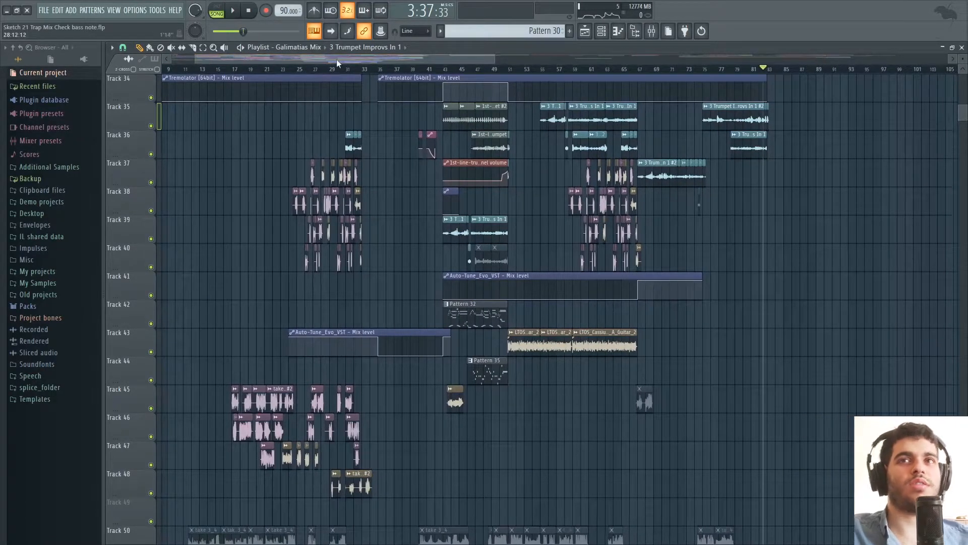
scroll(337, 59, up, 2)
drag(330, 58, 234, 62)
scroll(836, 296, down, 6)
scroll(706, 284, up, 5)
scroll(530, 263, up, 2)
scroll(554, 266, down, 8)
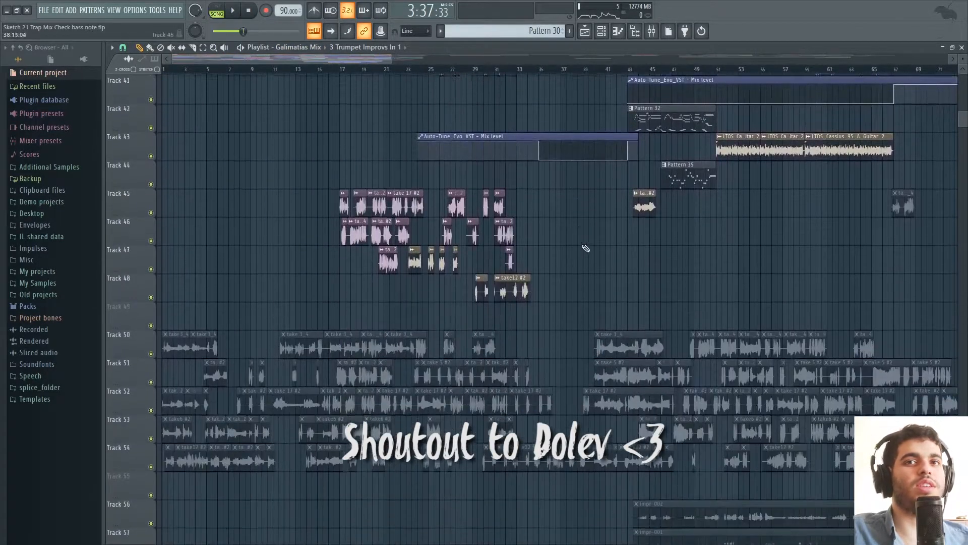
scroll(583, 249, down, 2)
Select all the muted take clips on Tracks 50 to 54 and clear the selection.
drag(389, 61, 535, 60)
drag(168, 253, 764, 422)
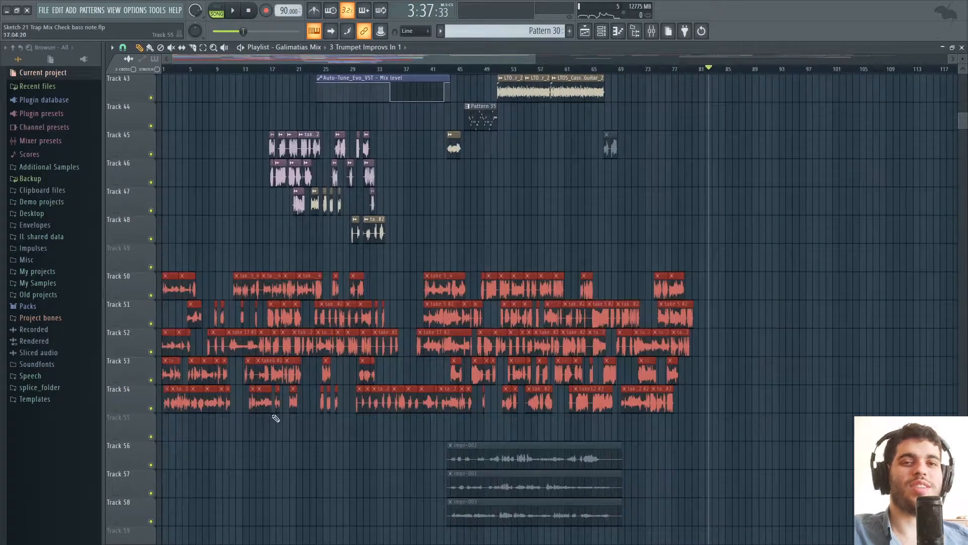
click(316, 448)
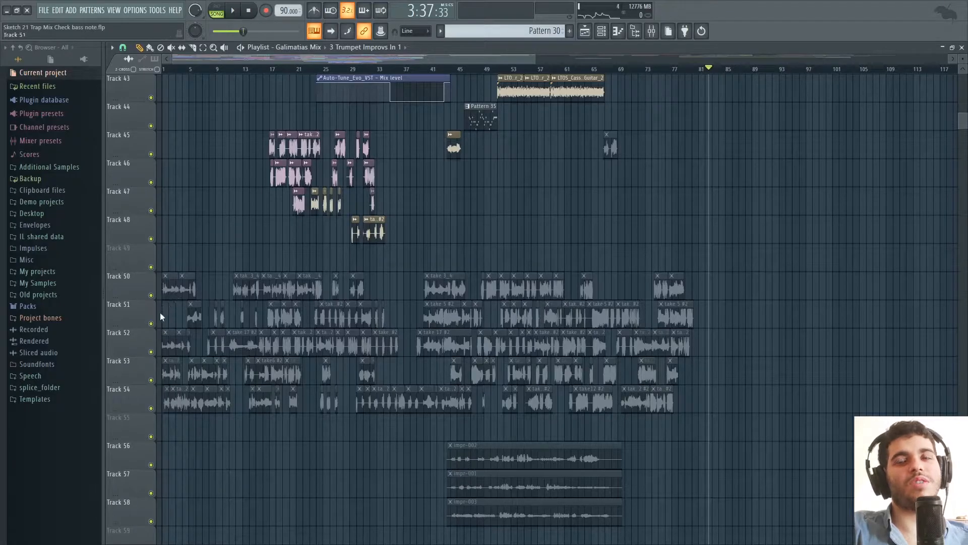
Solo Track 52 and preview take clips on Tracks 51 and 52.
drag(536, 61, 483, 78)
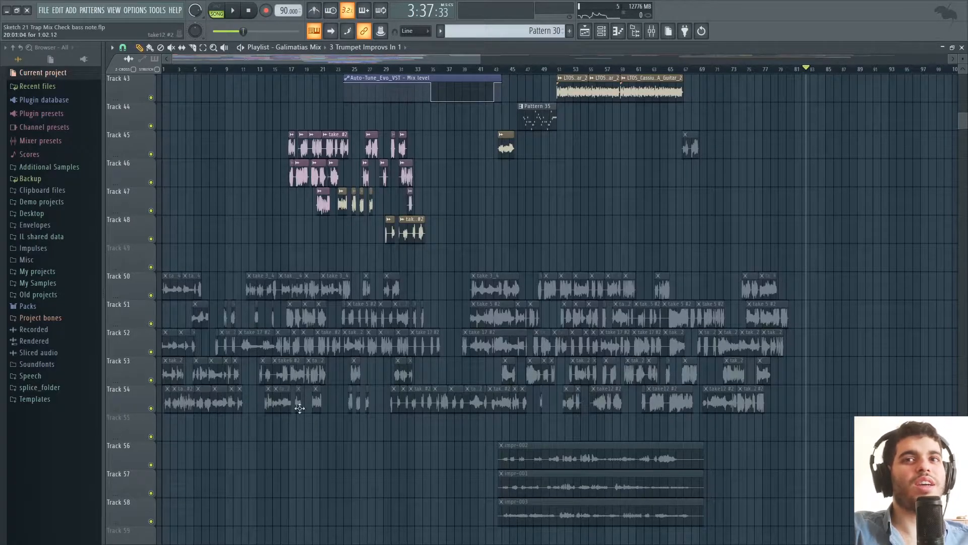
right_click(151, 353)
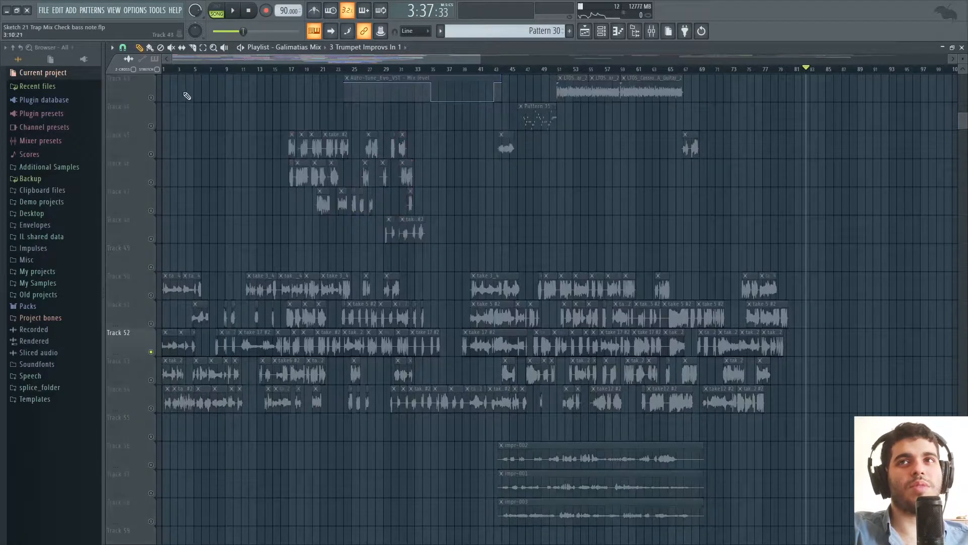
drag(251, 347, 302, 318)
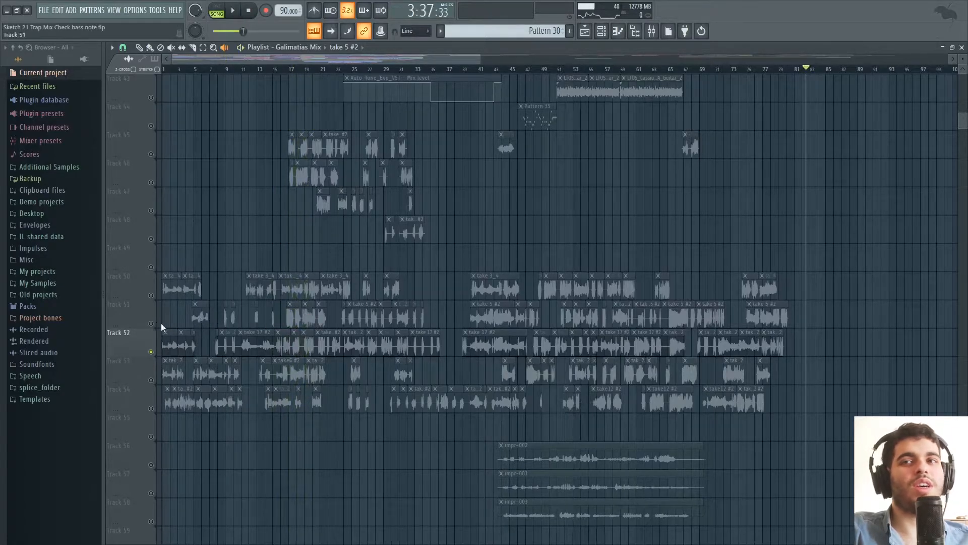
Solo the take clips on Tracks 45 to 48 and place the playhead at bar 17.
scroll(274, 166, up, 3)
drag(159, 242, 156, 268)
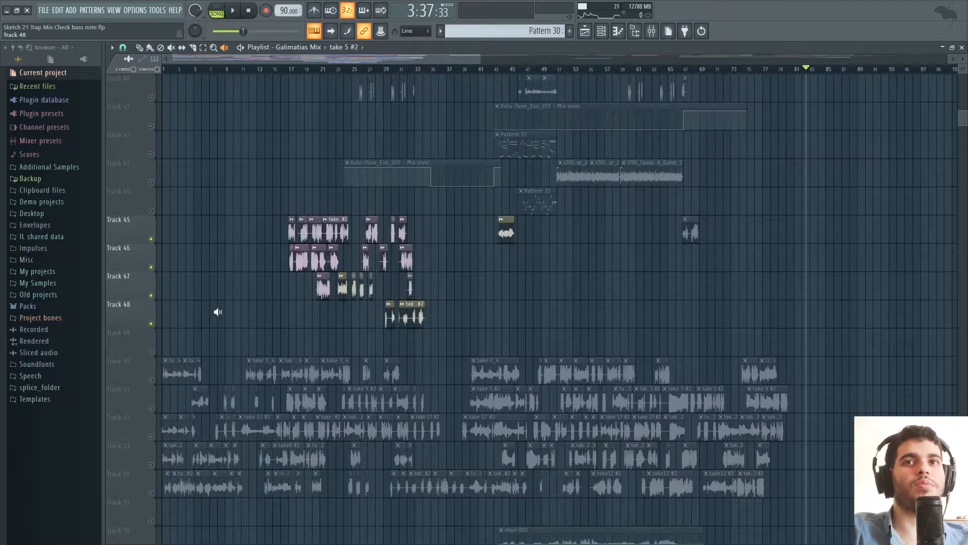
scroll(210, 298, up, 2)
scroll(328, 123, up, 4)
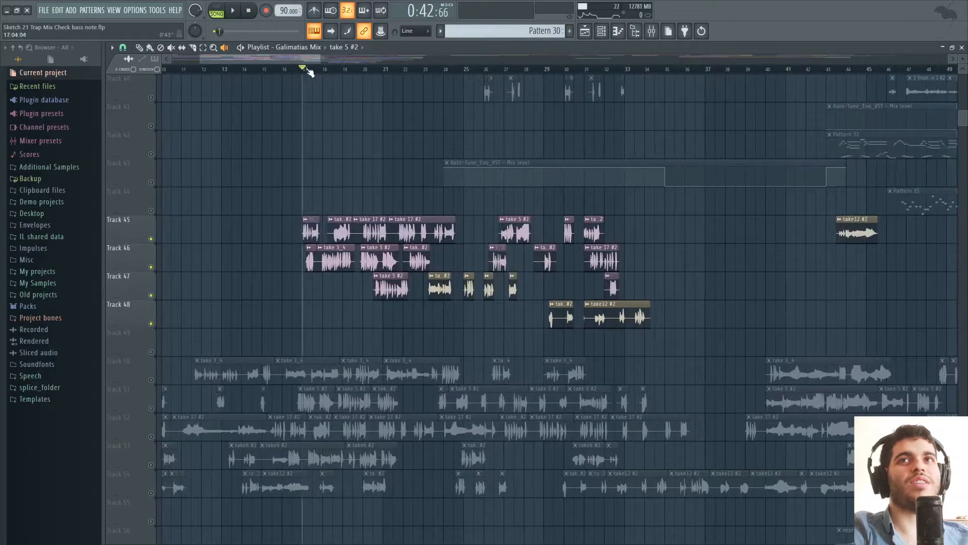
scroll(175, 385, right, 2)
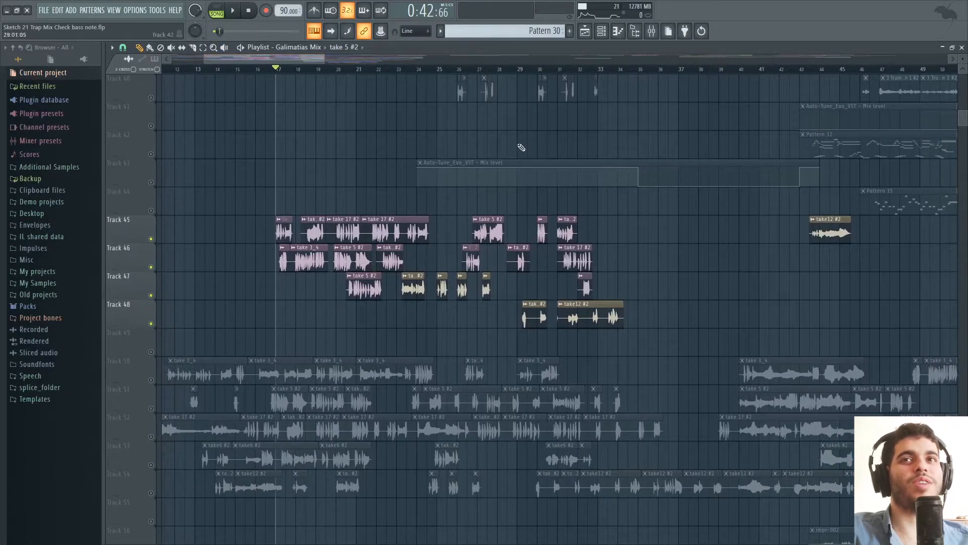
Play the takes on Tracks 36 to 40 in solo and set the Sax Takes mixer level to -2.3 dB.
key(space)
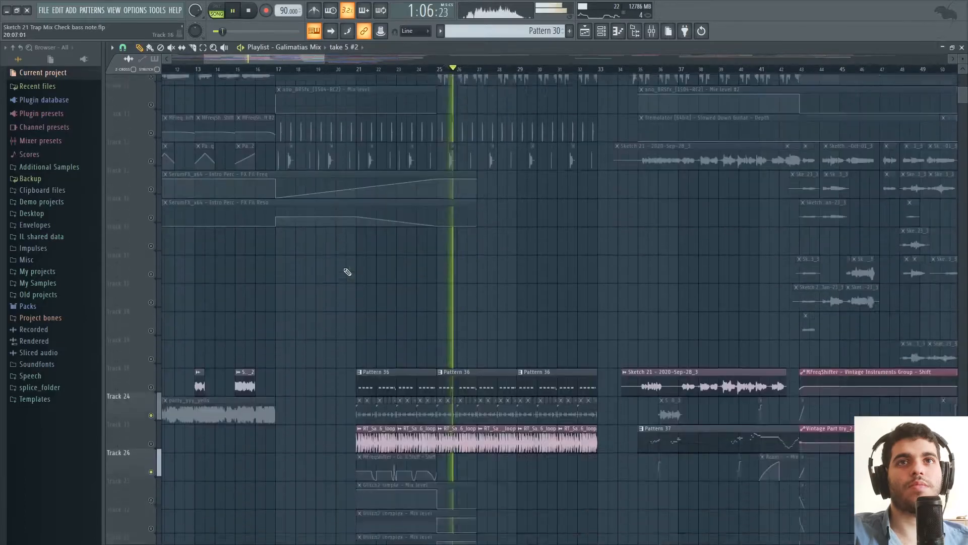
scroll(348, 269, down, 4)
click(652, 31)
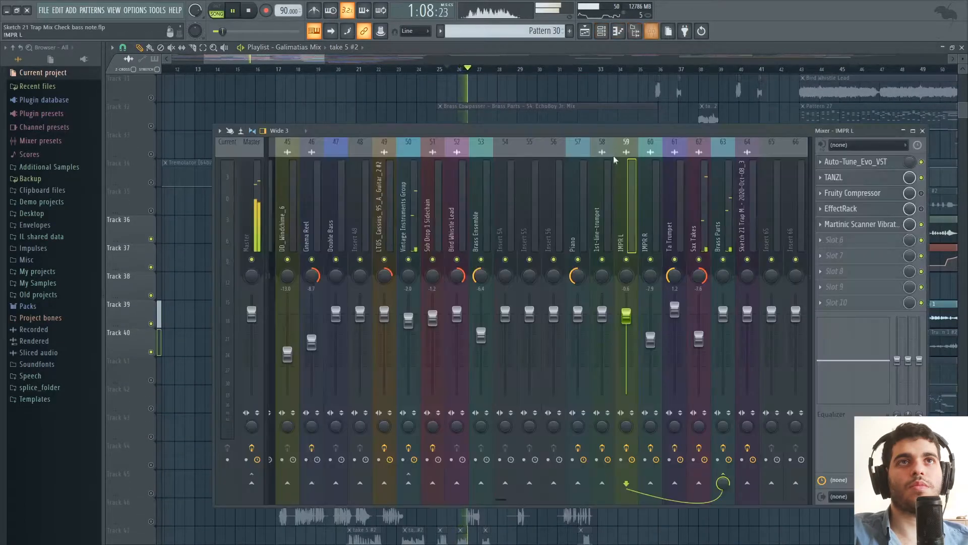
drag(699, 339, 699, 323)
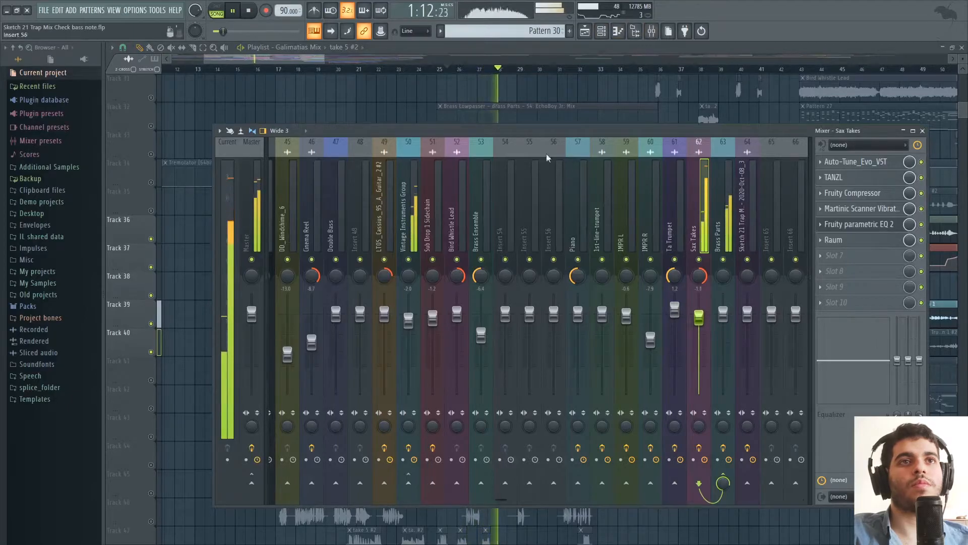
drag(316, 60, 328, 60)
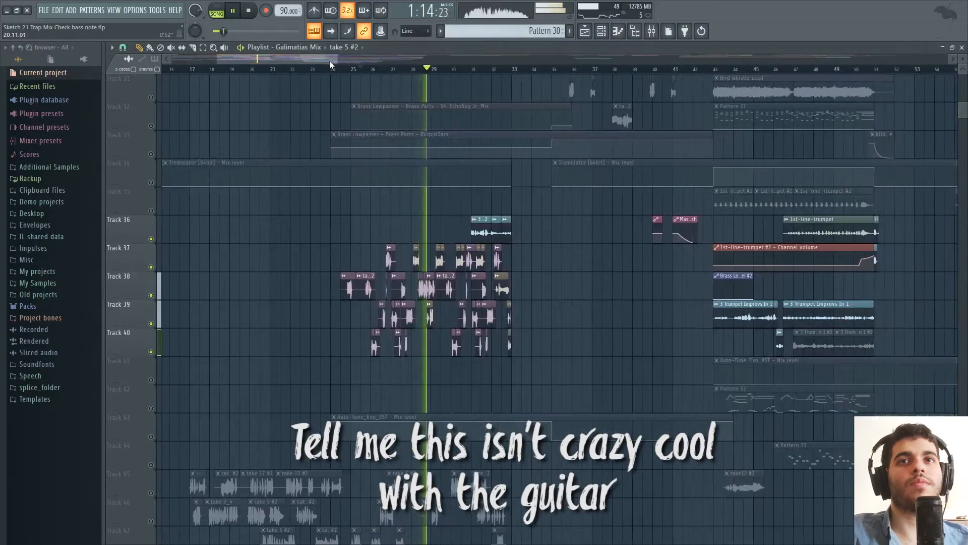
click(651, 31)
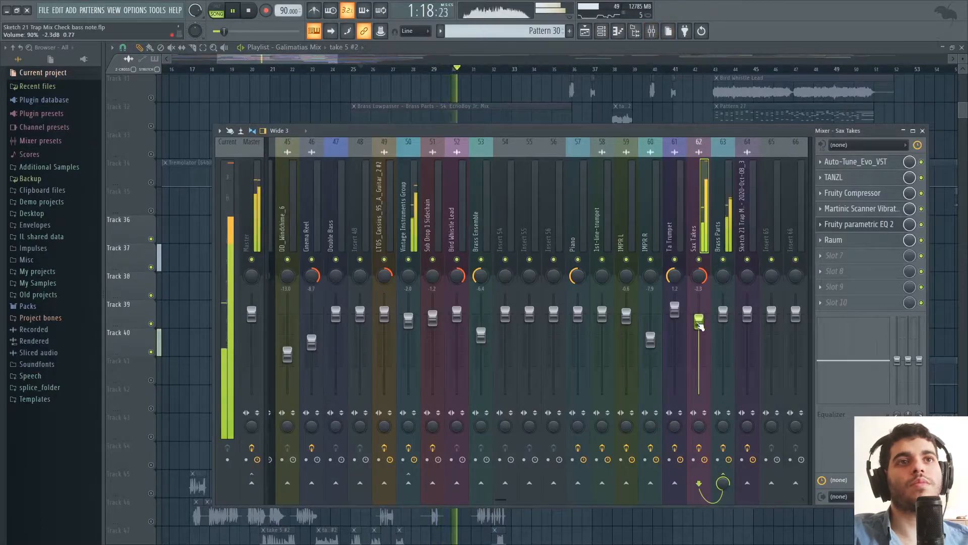
drag(324, 58, 350, 57)
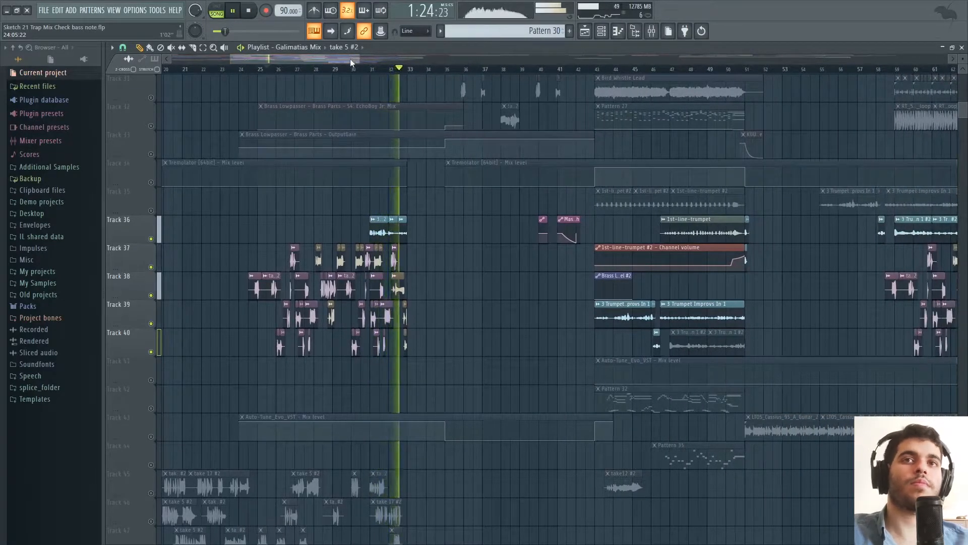
click(651, 33)
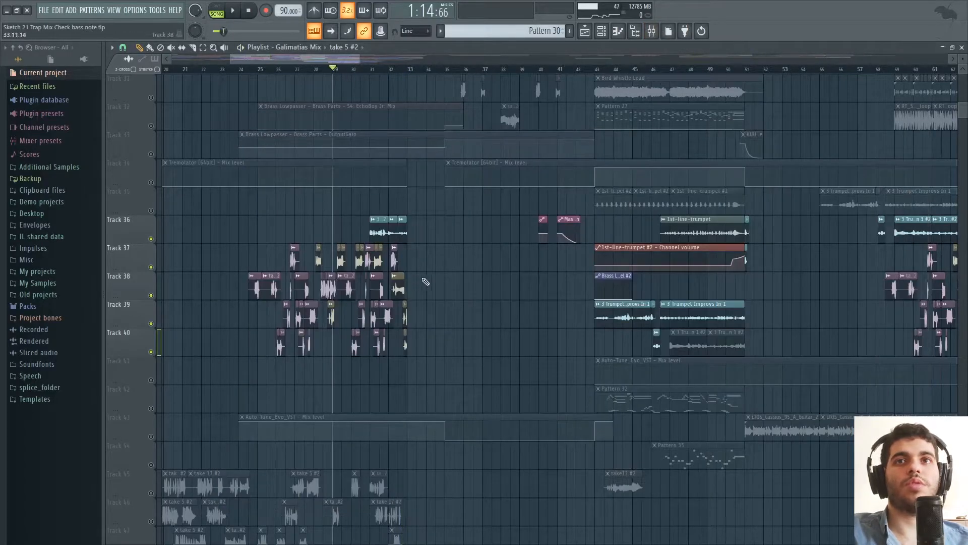
Examine the Auto-Tune_Evo_VST settings on the Sax Takes mixer track and close the plugin.
click(652, 33)
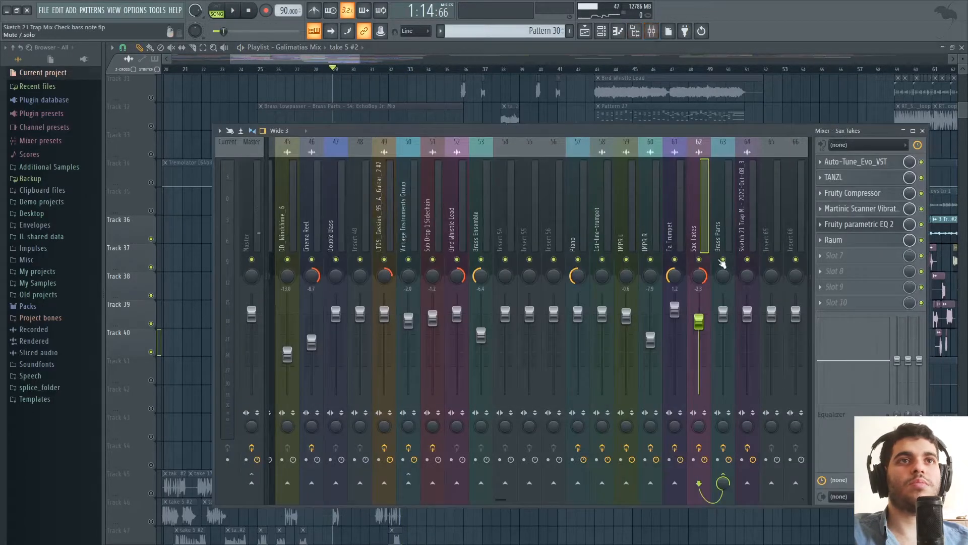
click(861, 163)
drag(765, 134, 725, 263)
drag(317, 92, 322, 79)
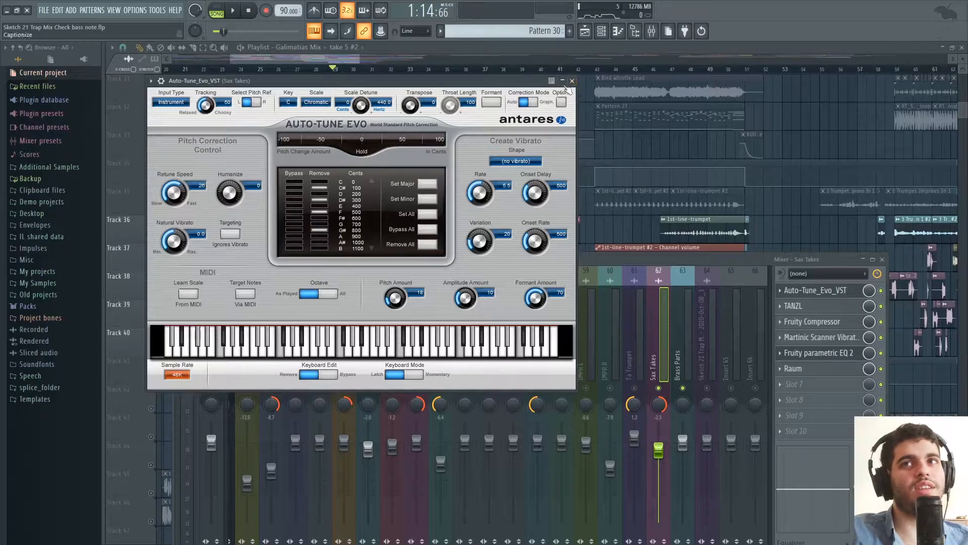
click(572, 80)
Examine the TANZL, Fruity Compressor, Martinic Scanner Vibrato and Fruity parametric EQ 2 settings on Sax Takes and return to the playlist.
click(806, 306)
click(806, 306)
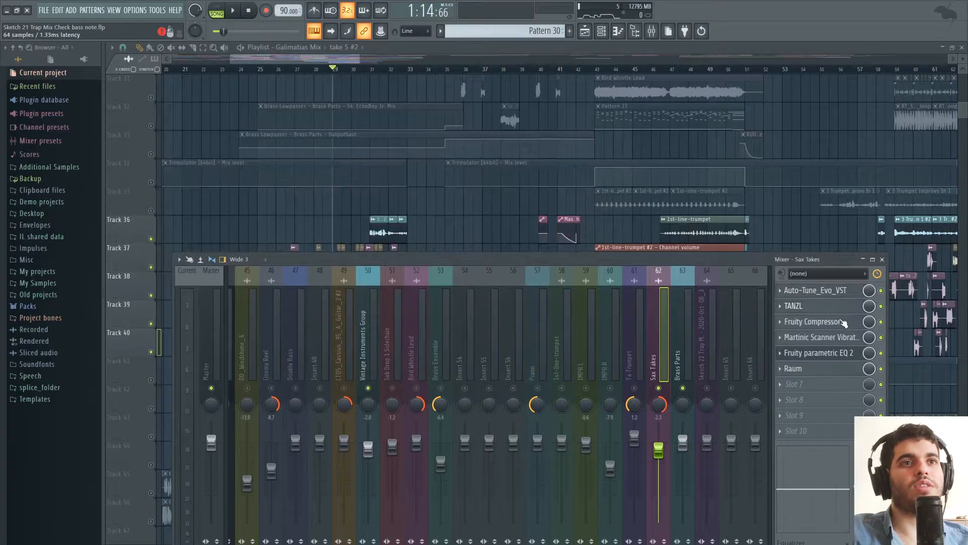
click(827, 322)
click(826, 322)
click(837, 337)
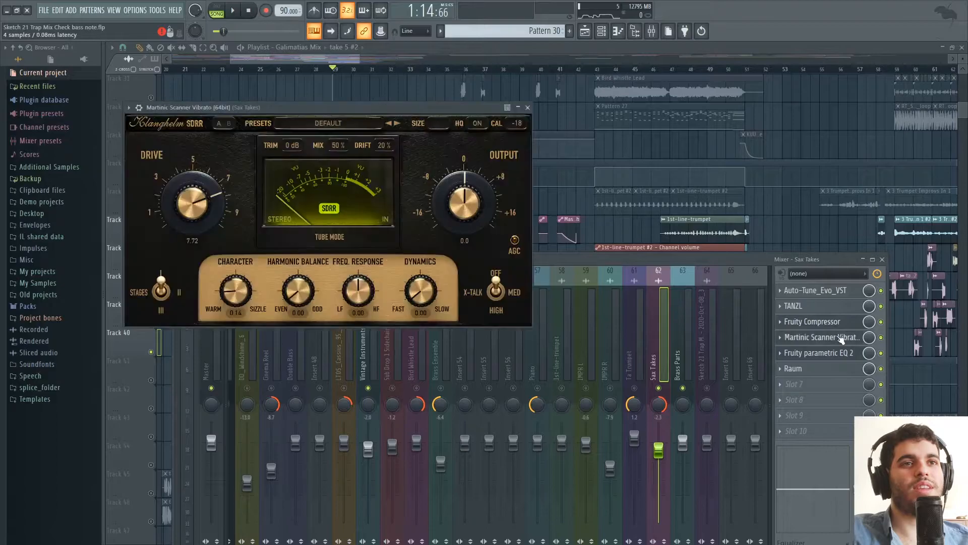
click(843, 341)
click(841, 342)
click(841, 342)
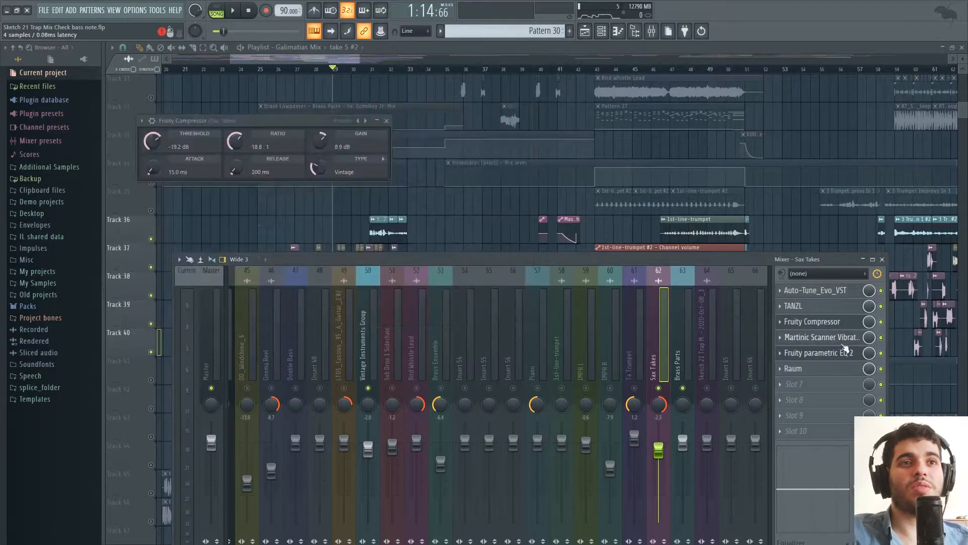
click(839, 355)
click(841, 356)
click(841, 345)
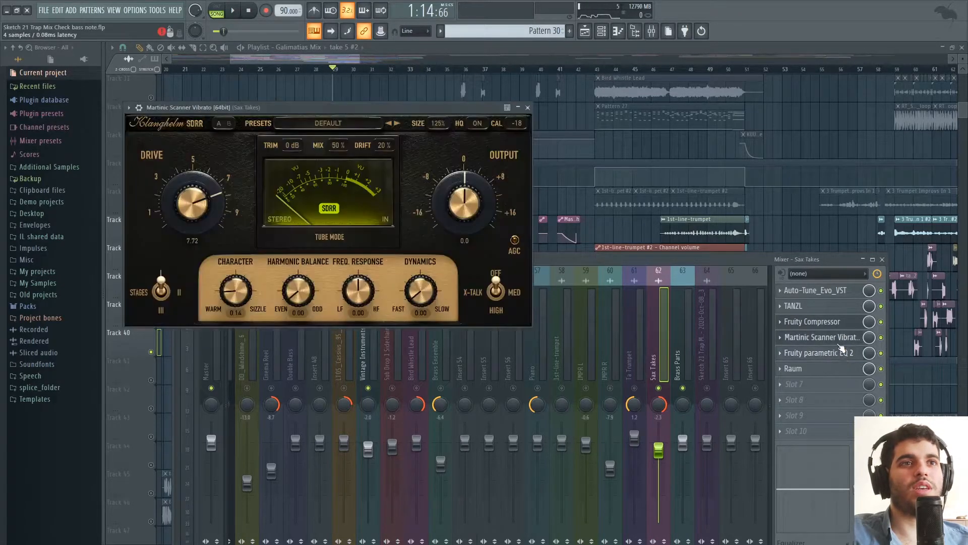
click(340, 59)
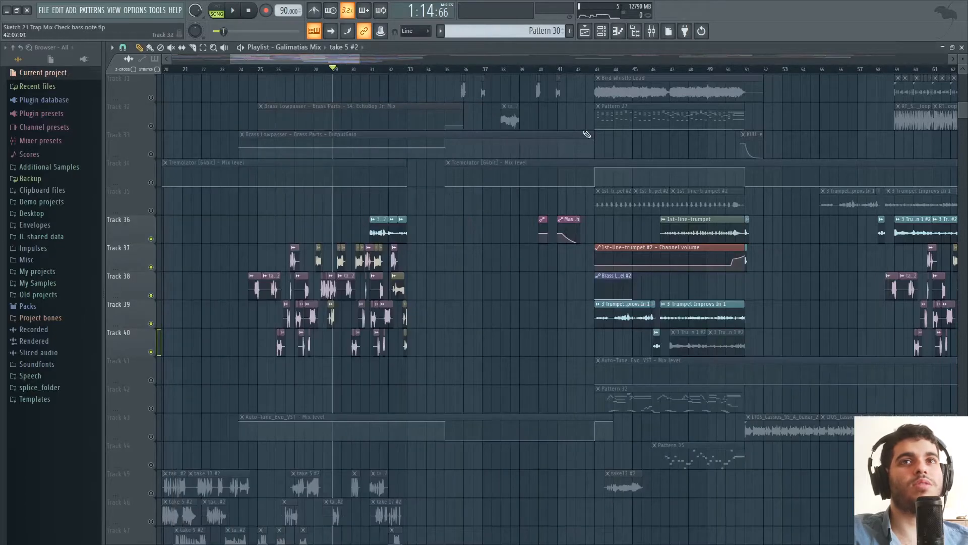
Play the sax passage with the mixer in view, lower the Sax Takes level to -3.3 dB and stop playback.
key(F9)
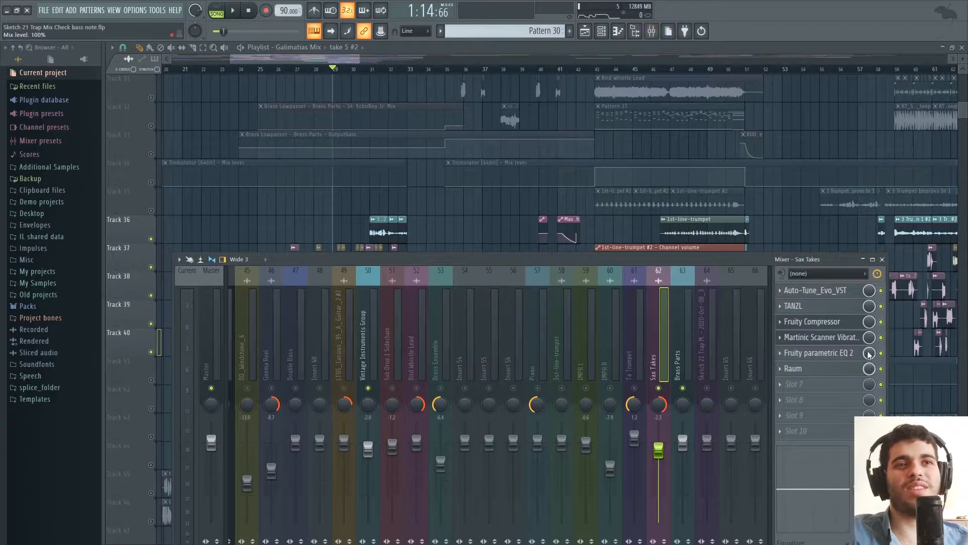
drag(683, 260, 682, 163)
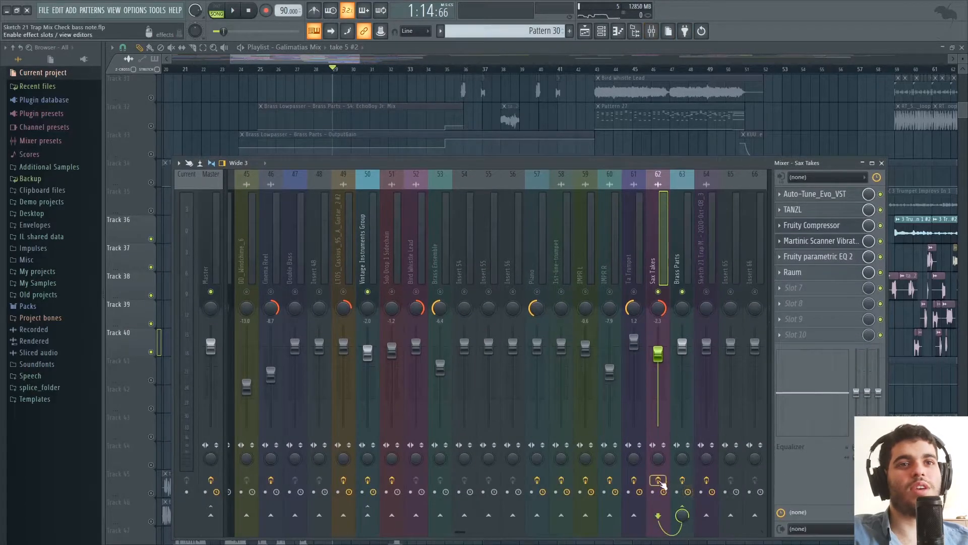
key(space)
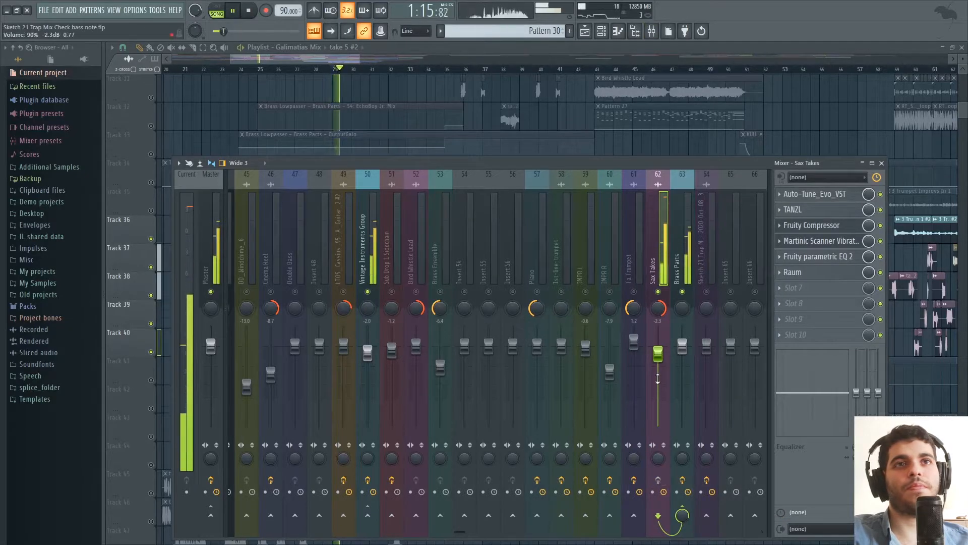
drag(658, 352, 659, 357)
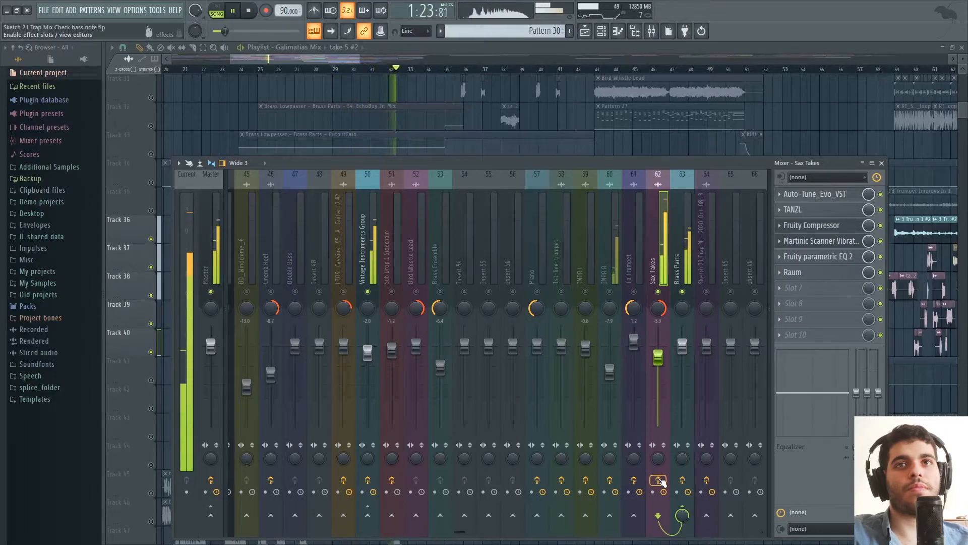
key(space)
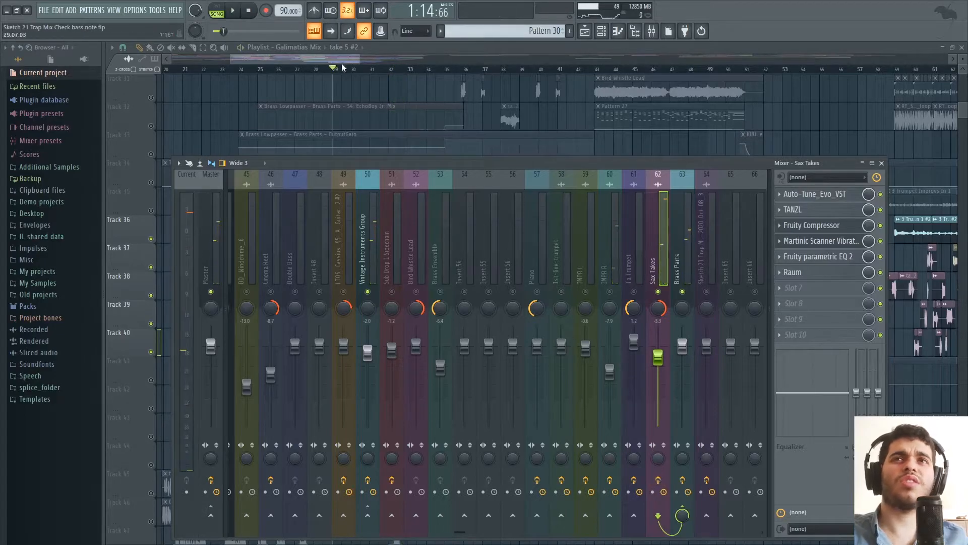
Place the playhead just after bar 30 and check the Sax Takes mixer track.
drag(347, 56, 333, 57)
drag(214, 60, 275, 60)
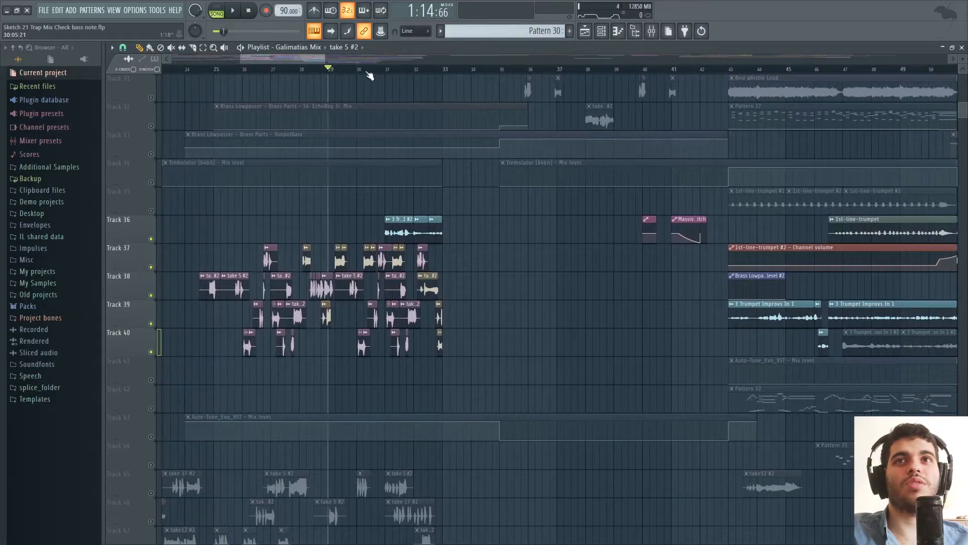
click(651, 32)
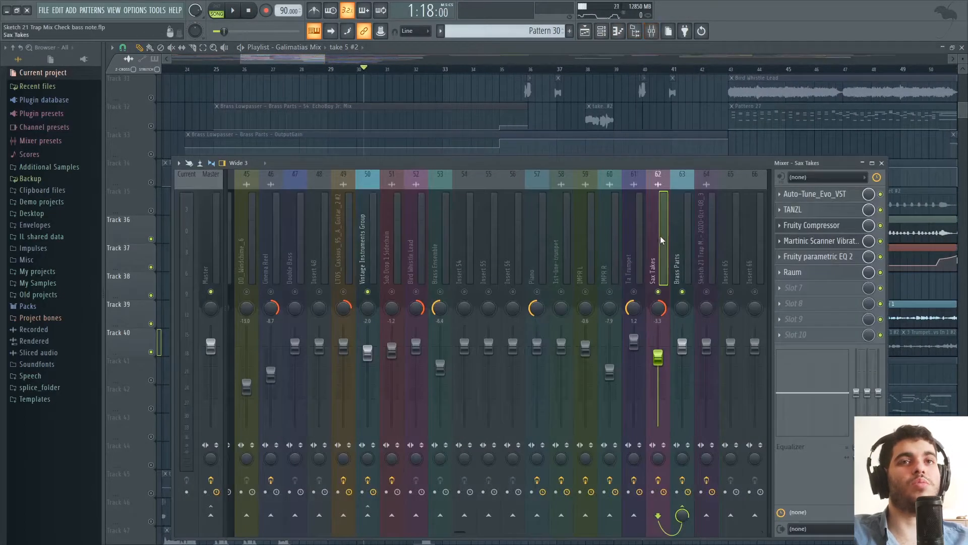
drag(311, 59, 313, 59)
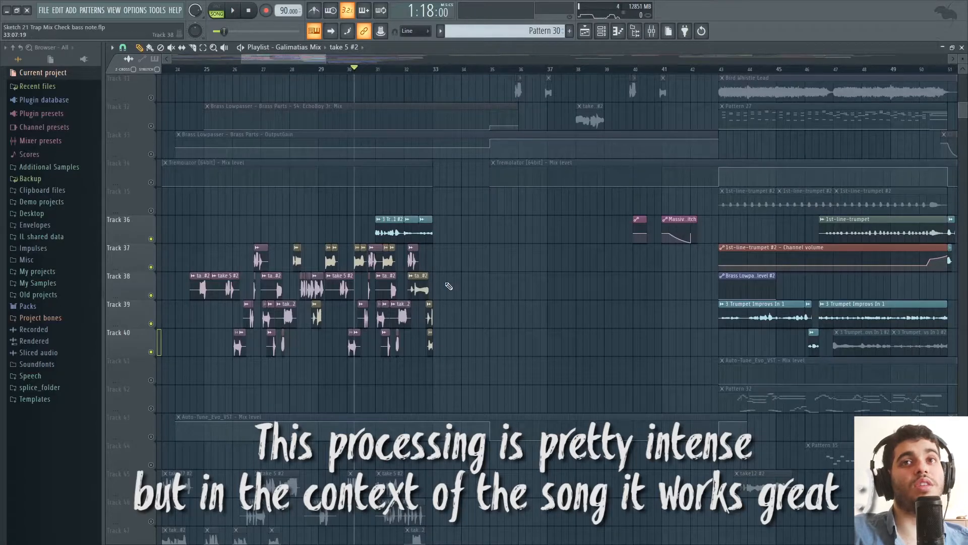
Play the processed sax takes from just after bar 30 and show the full Sax Takes effect chain in the mixer.
key(space)
click(652, 32)
key(space)
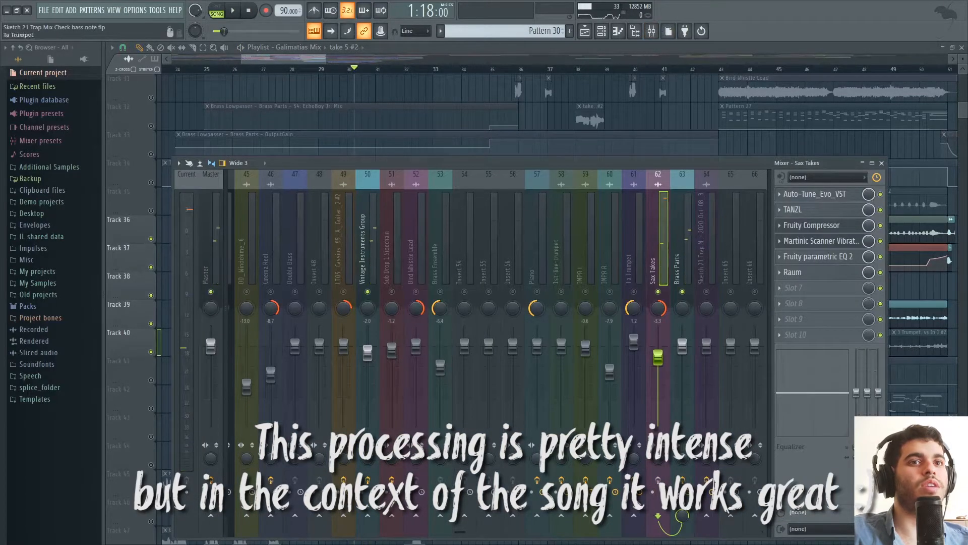
drag(546, 162, 504, 256)
click(271, 50)
key(space)
click(651, 33)
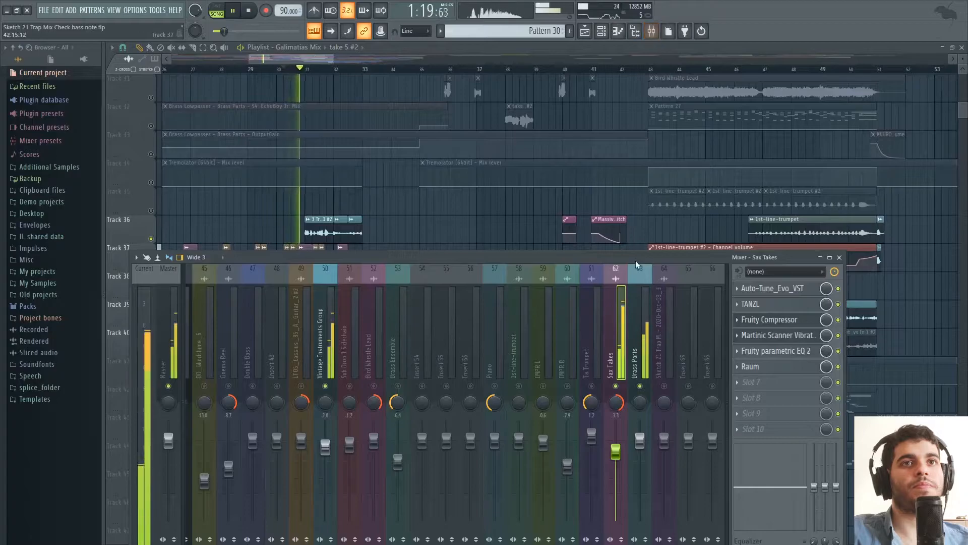
drag(638, 257, 637, 164)
key(space)
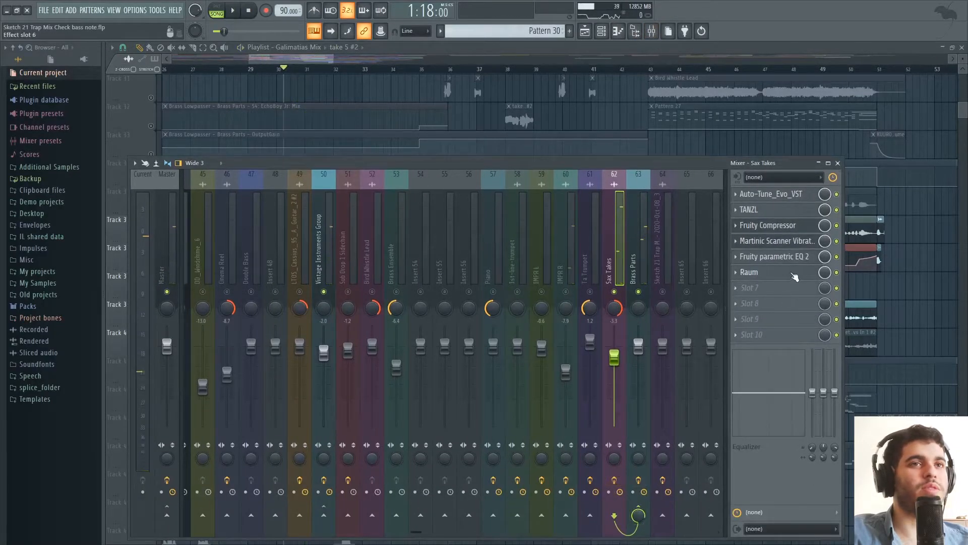
Play the passage with Raum bypassed on Sax Takes and re-enable the effect.
key(space)
click(839, 273)
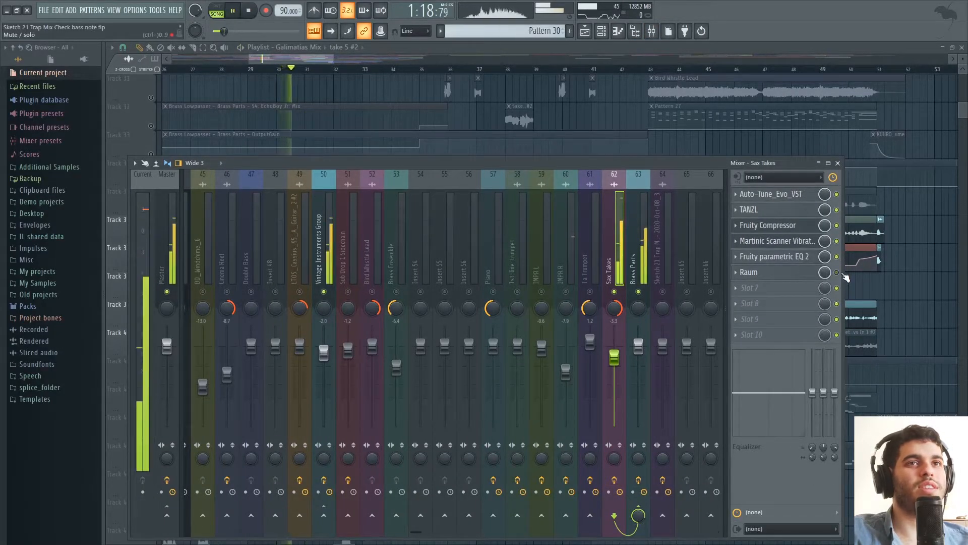
key(space)
click(837, 273)
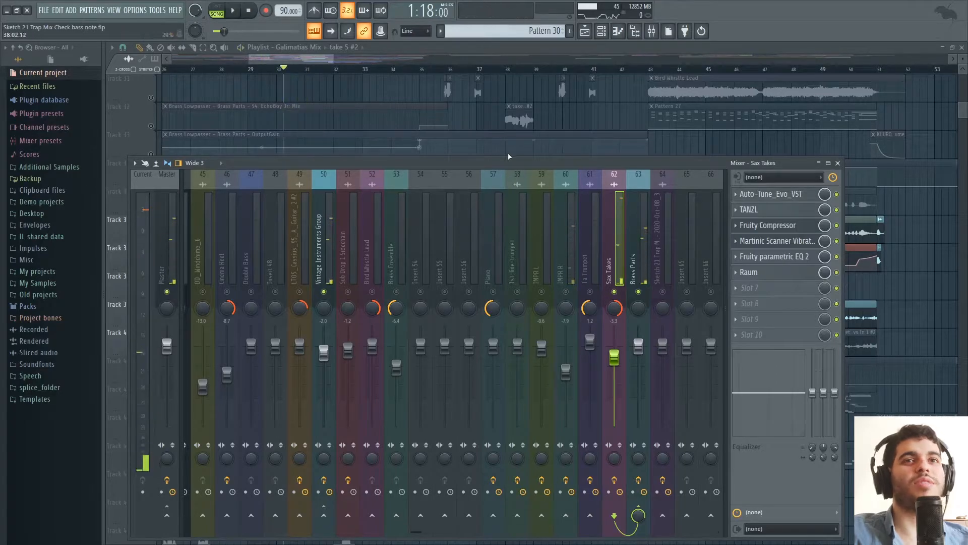
Unsolo the Sax Takes mixer routing and unmute all playlist tracks, including Track 25.
right_click(613, 293)
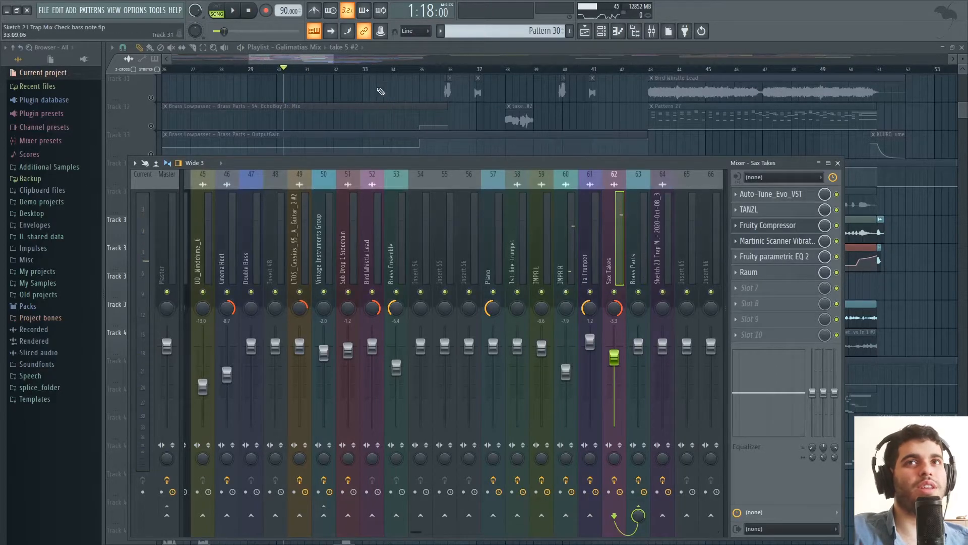
drag(333, 59, 354, 59)
scroll(409, 273, up, 7)
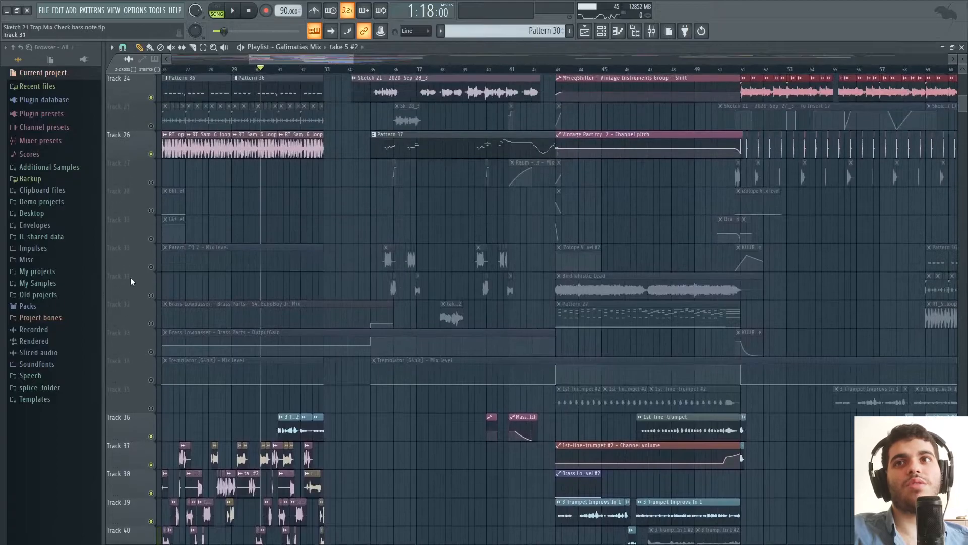
scroll(471, 232, up, 3)
click(152, 211)
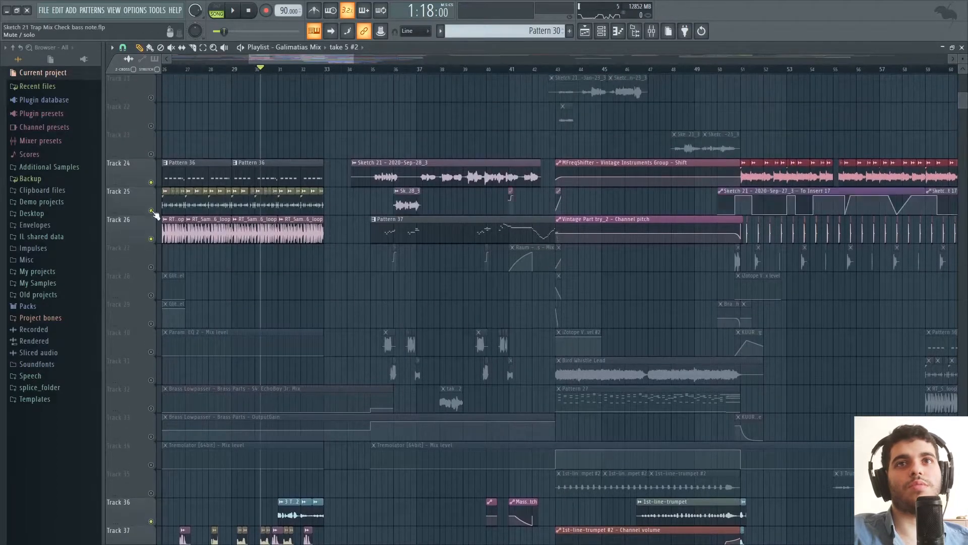
scroll(485, 191, up, 3)
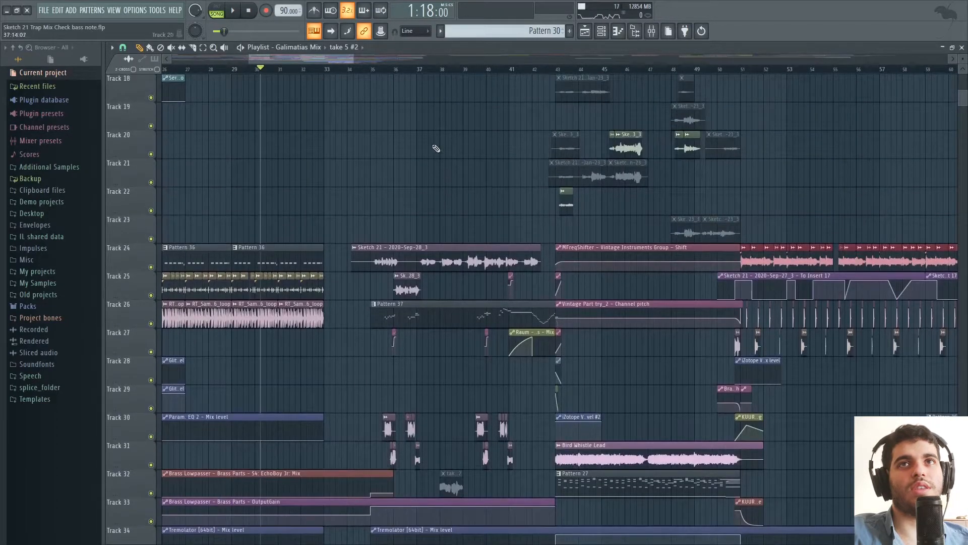
Play the arrangement from bar 35 and mute Tracks 24 to 26 to isolate the takes on Tracks 30 and 31.
click(377, 69)
scroll(379, 71, up, 4)
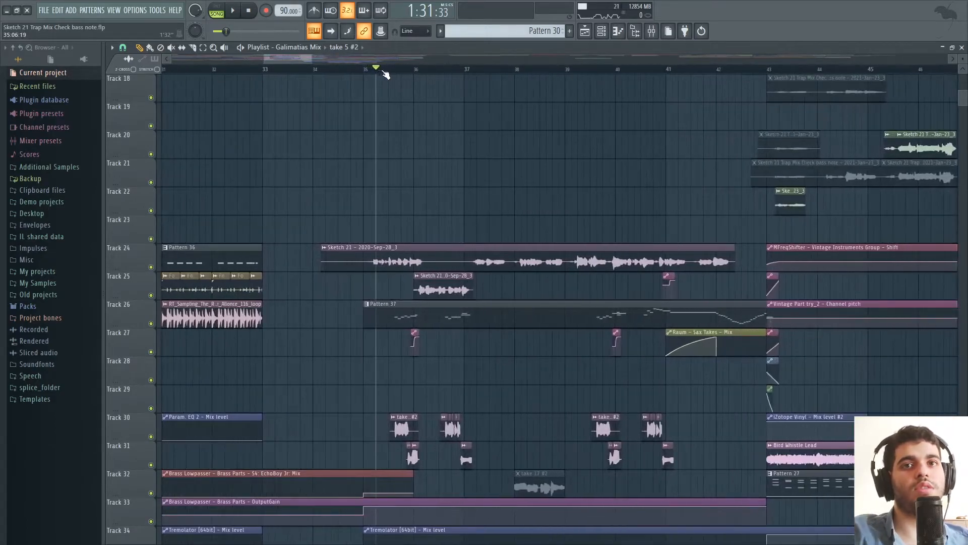
key(space)
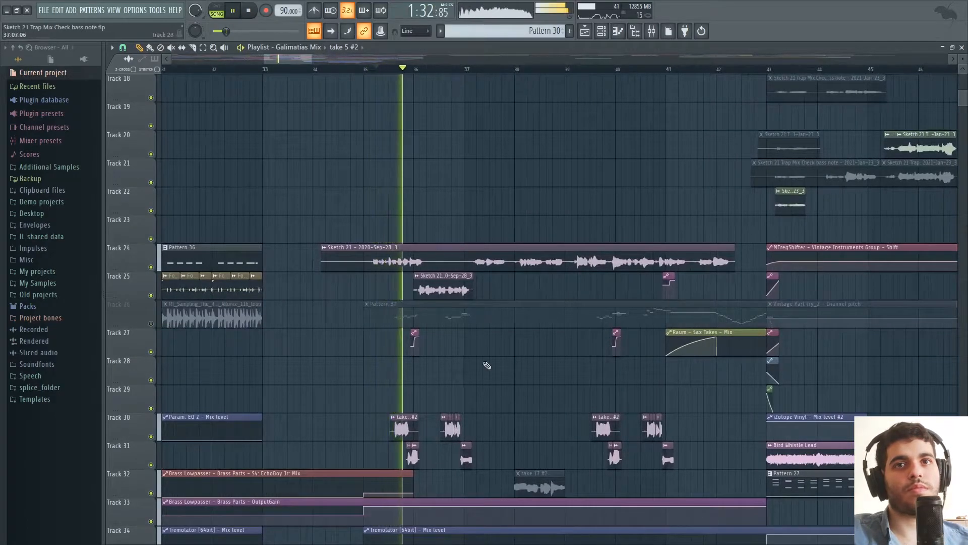
scroll(503, 368, down, 1)
scroll(504, 368, down, 1)
click(151, 210)
click(151, 238)
Play the repeated takes from bar 39, stop playback and unmute Track 26.
click(588, 70)
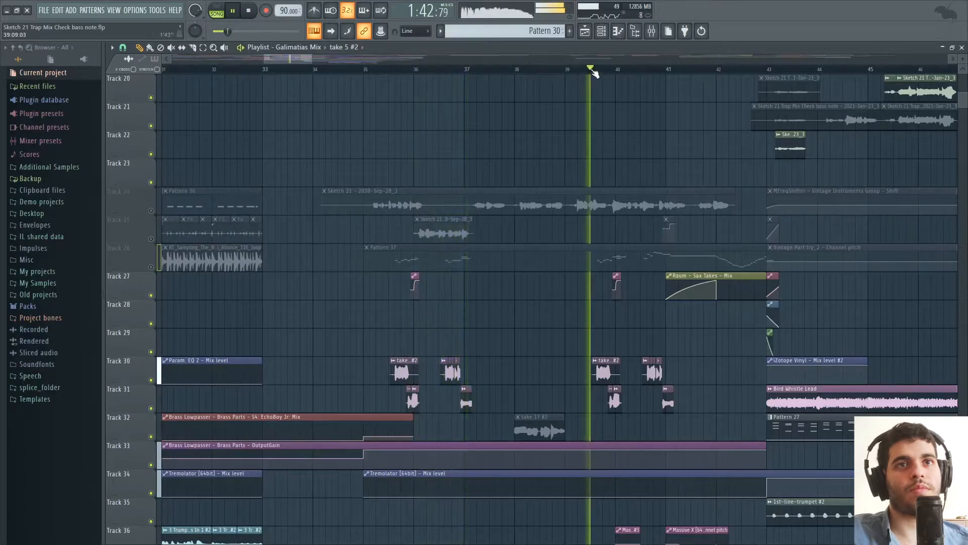
scroll(718, 298, down, 3)
key(space)
click(151, 183)
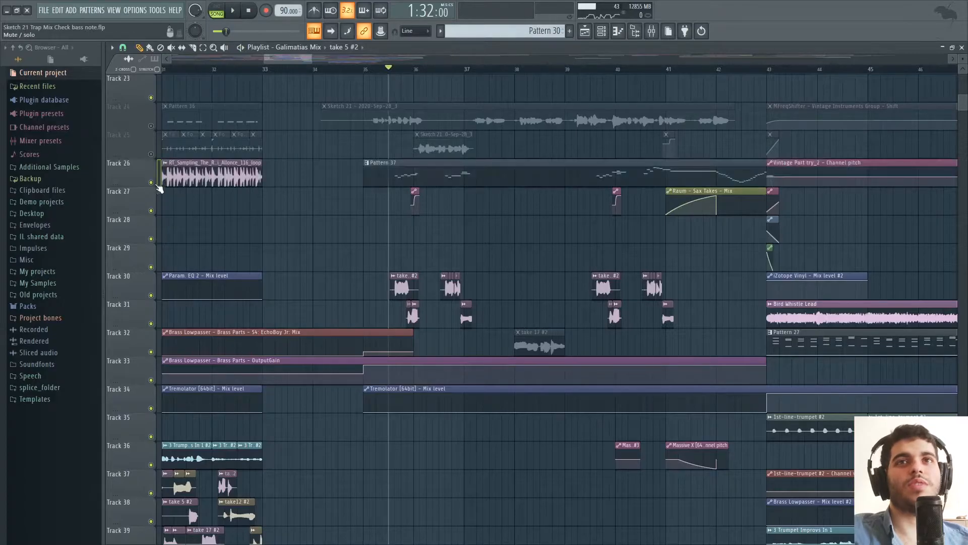
Play the arrangement from bar 35 with the mixer open on Sax Takes, and return to the playlist tracks.
click(651, 32)
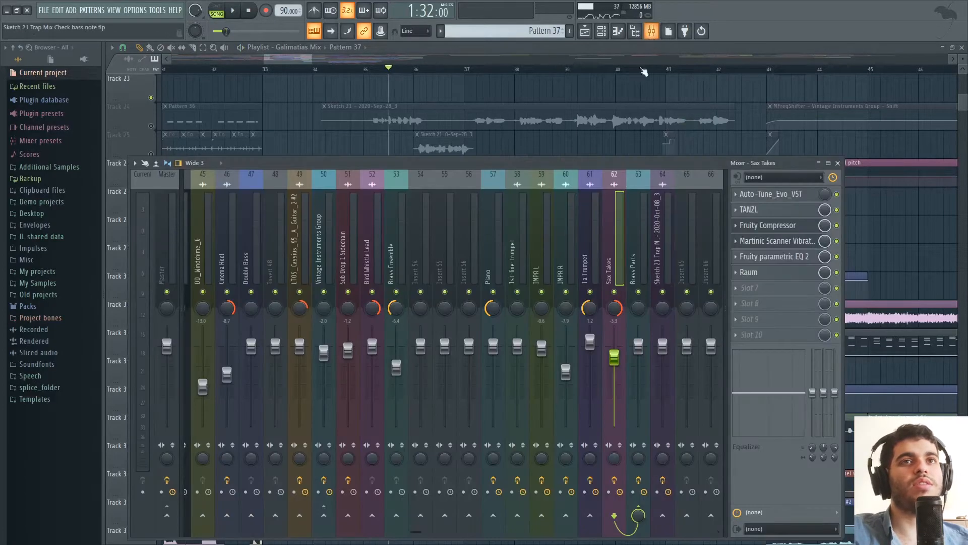
key(space)
drag(585, 163, 567, 207)
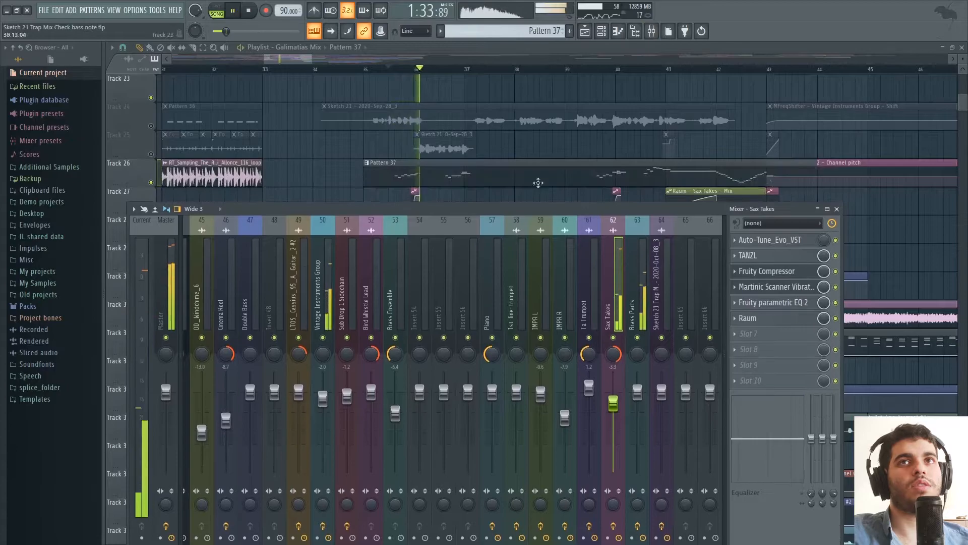
drag(302, 61, 304, 62)
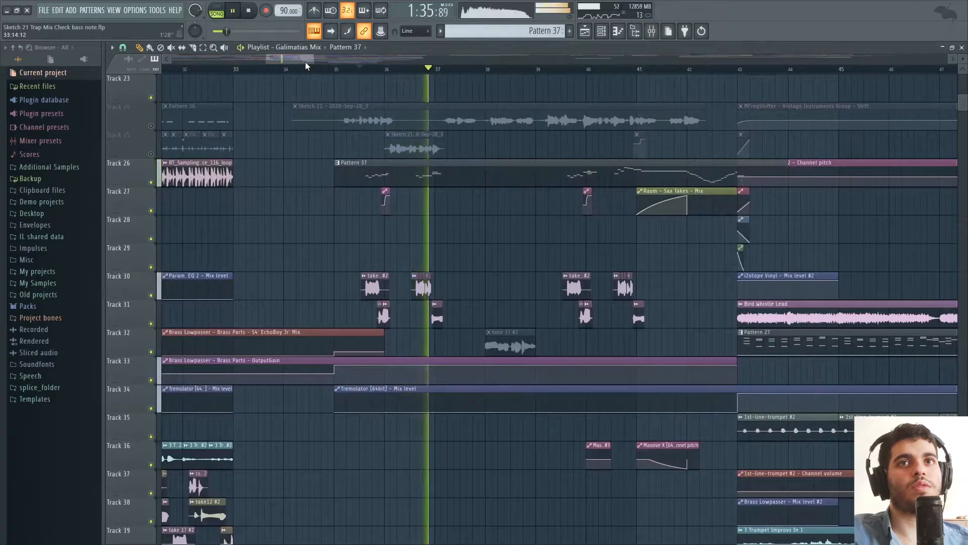
Play the repeated phrase from bar 39 through the Raum automation on Track 27, and stop playback.
click(573, 69)
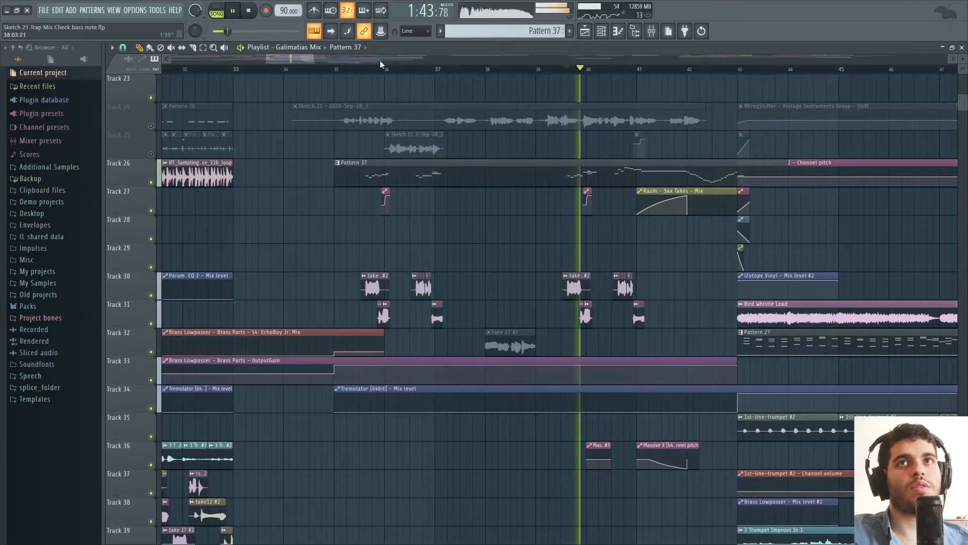
drag(301, 62, 305, 61)
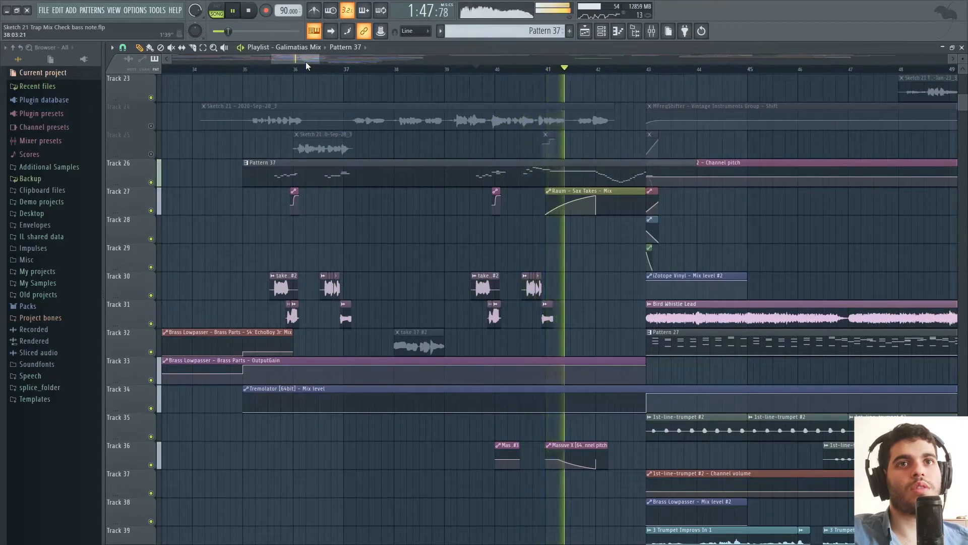
scroll(225, 269, up, 2)
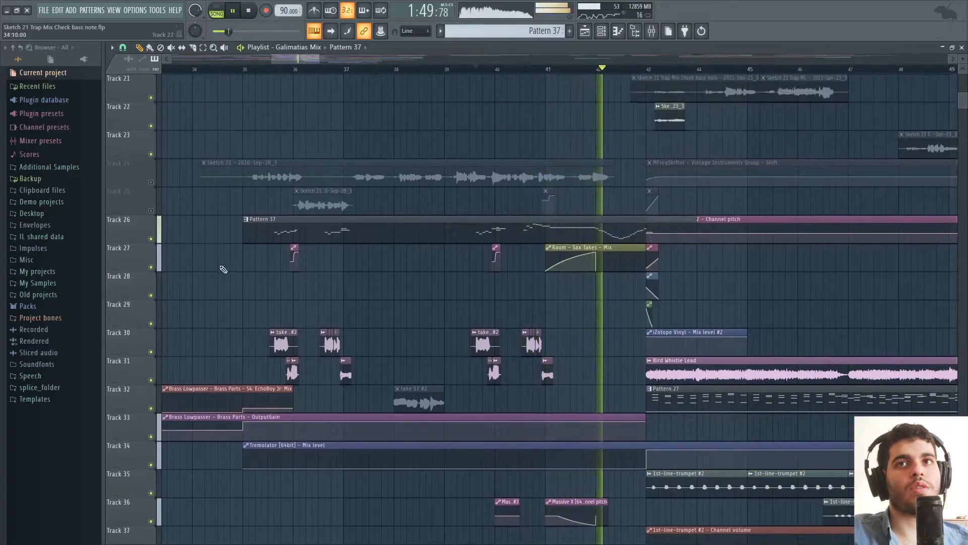
key(space)
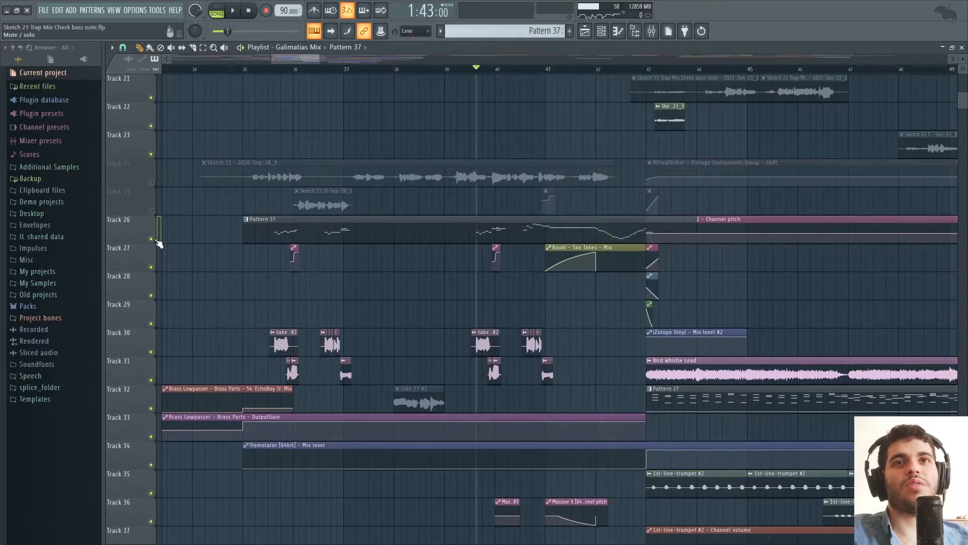
Solo Track 26, unmute Track 27, and play Pattern 37 from bar 39 and from bar 35.
right_click(157, 241)
click(473, 69)
click(158, 259)
key(space)
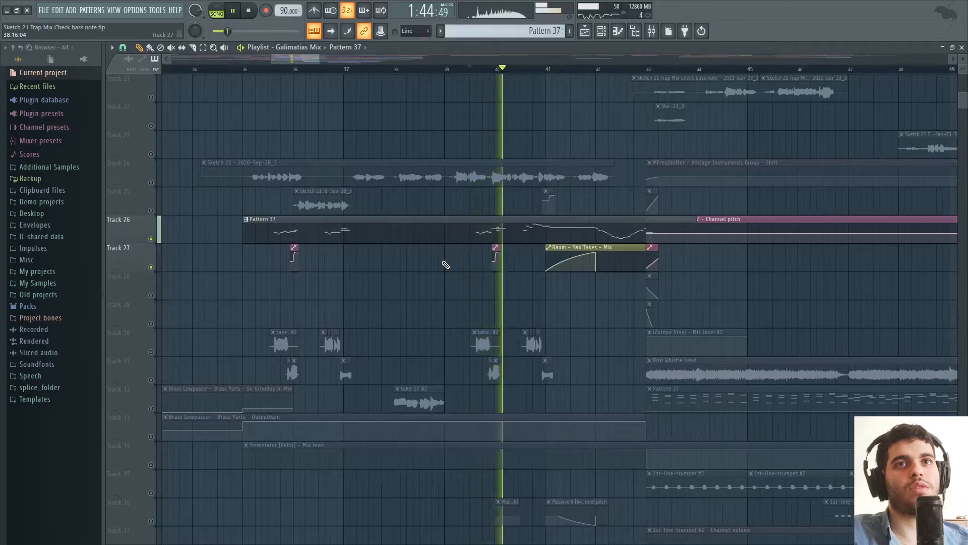
click(273, 70)
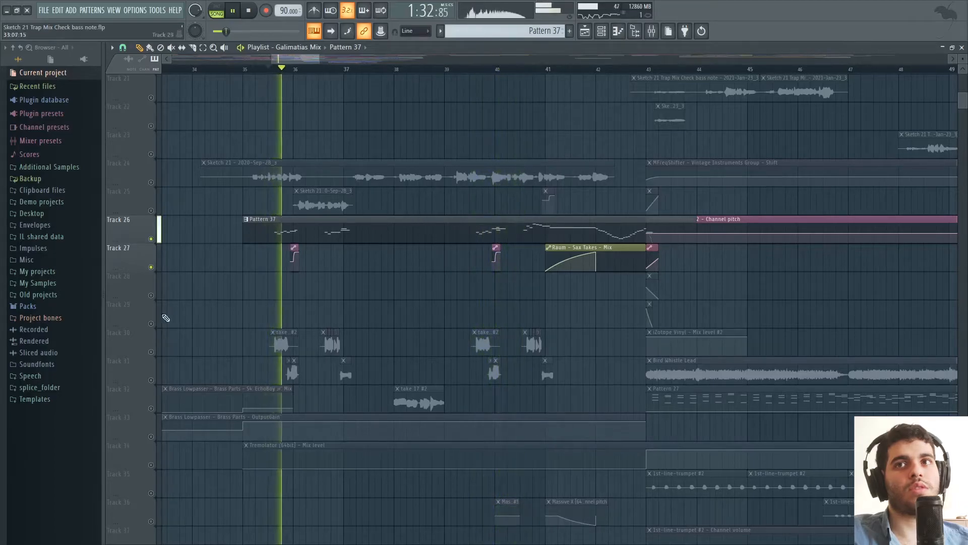
Unmute Tracks 30 and 31 alongside the soloed Pattern 37 and play them together briefly from bar 35.
key(space)
click(157, 348)
click(155, 381)
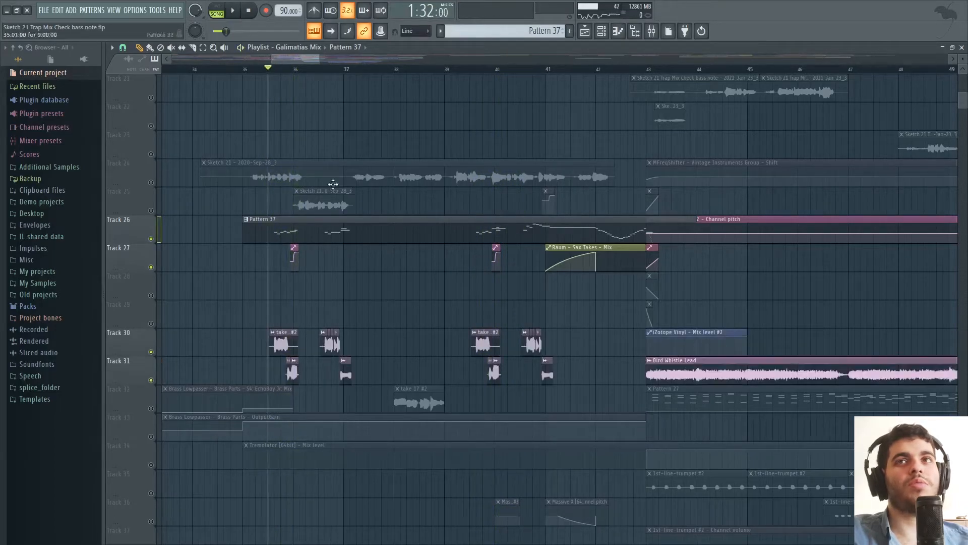
drag(317, 62, 292, 60)
key(space)
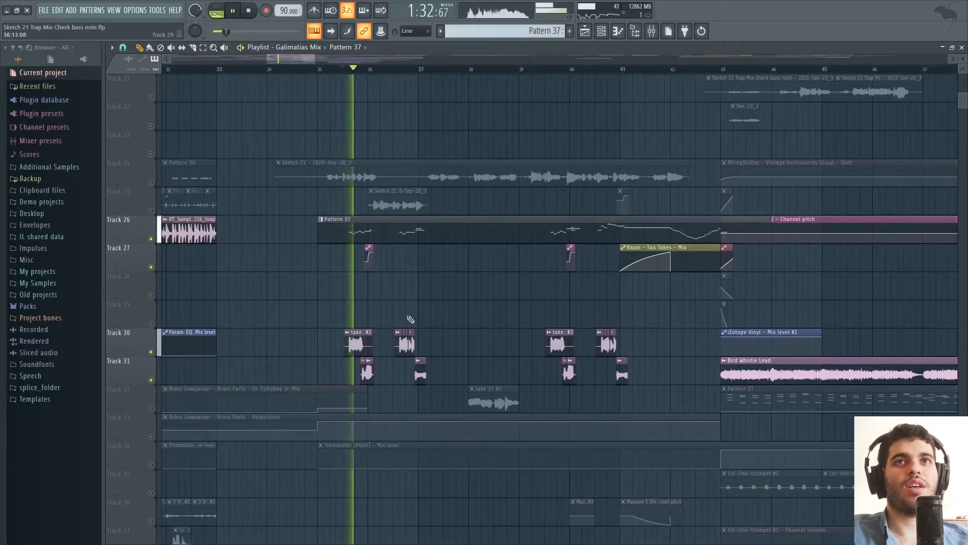
key(space)
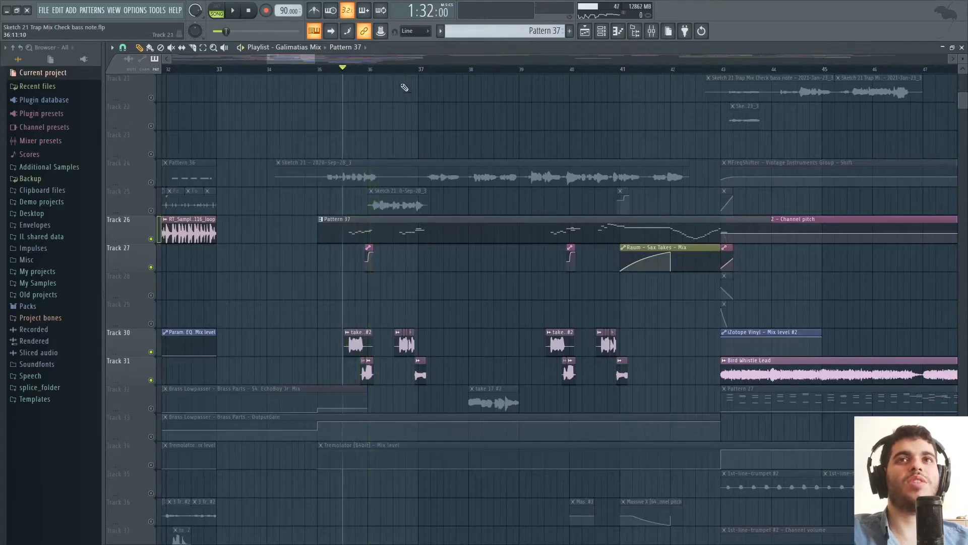
Play the end of Pattern 37 from bar 41, stop playback and unsolo Track 26.
drag(314, 59, 329, 59)
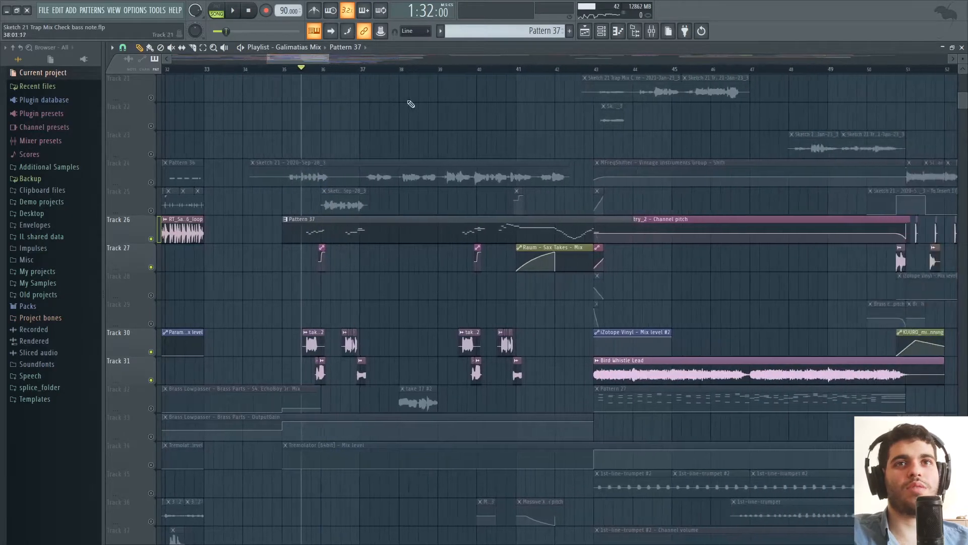
click(515, 69)
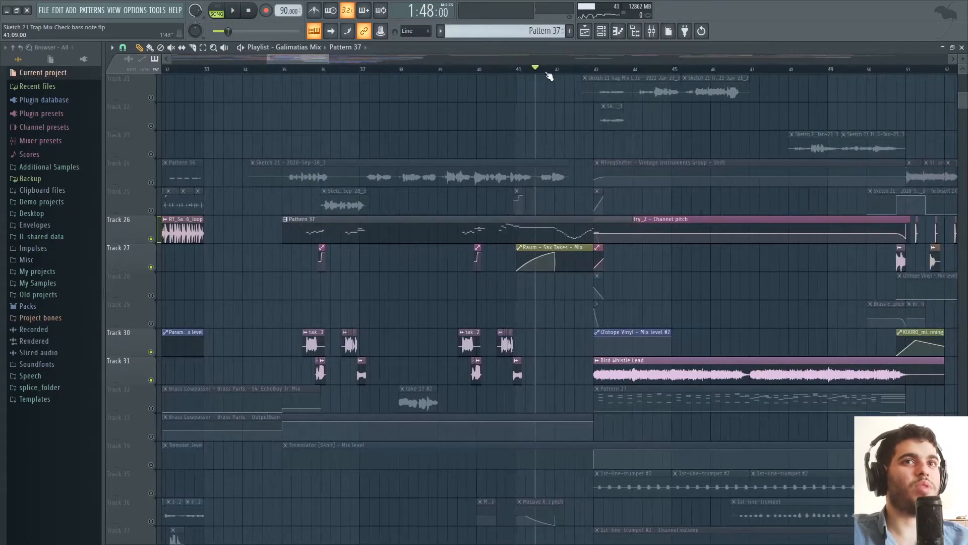
key(space)
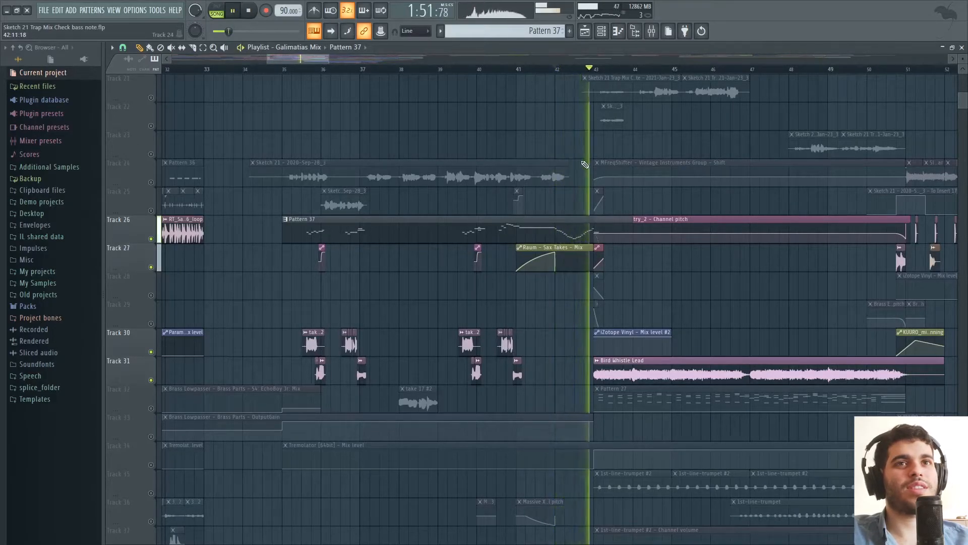
key(space)
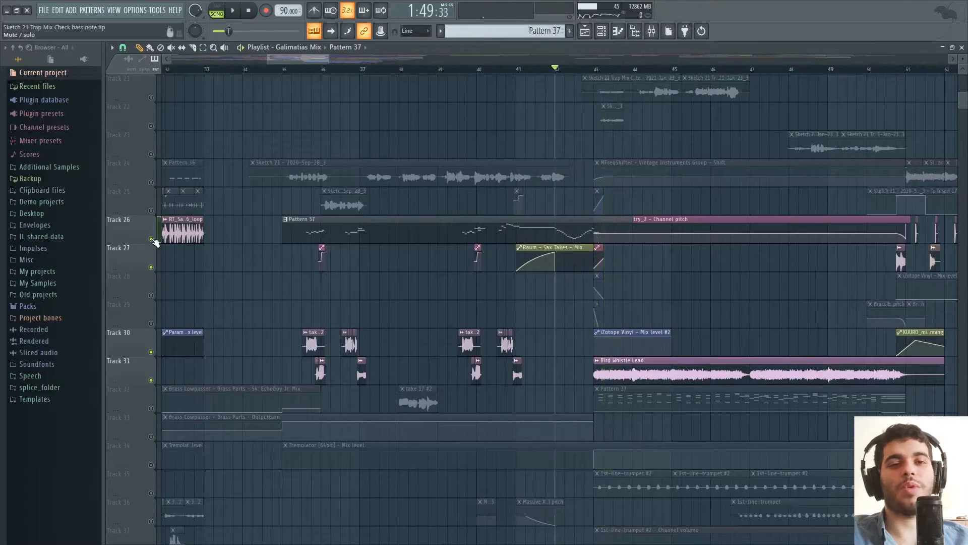
right_click(151, 238)
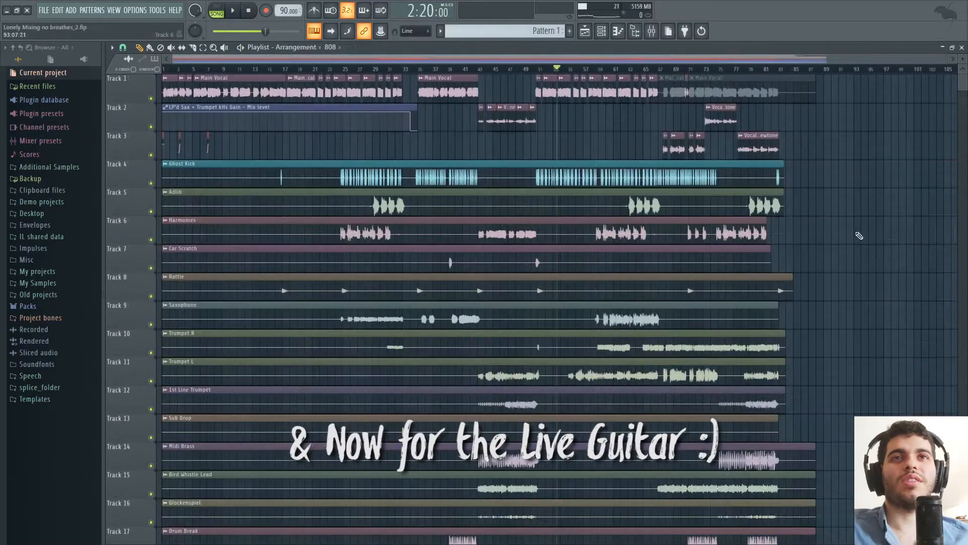
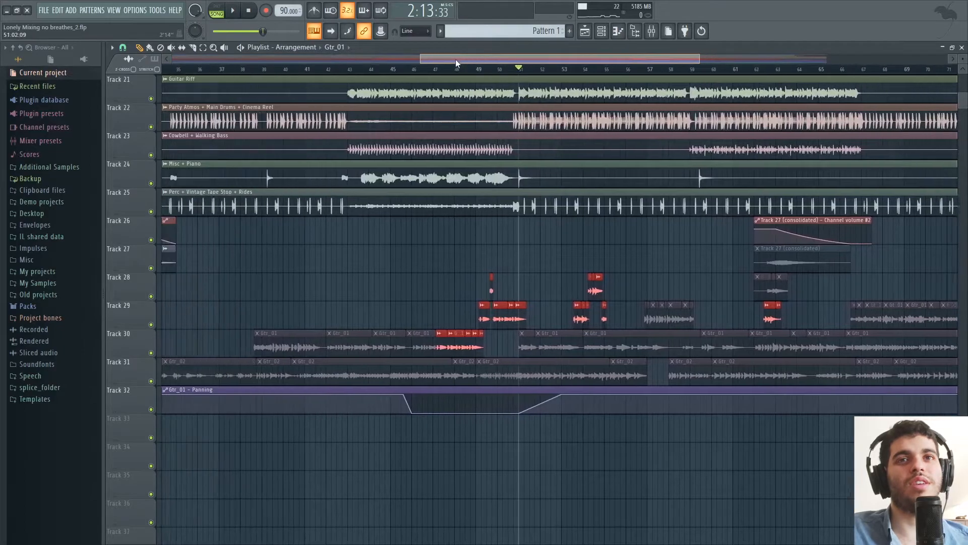
Play the Track 27 (consolidated) mixer channel soloed from bar 28 and from bar 32, and stop playback.
click(321, 69)
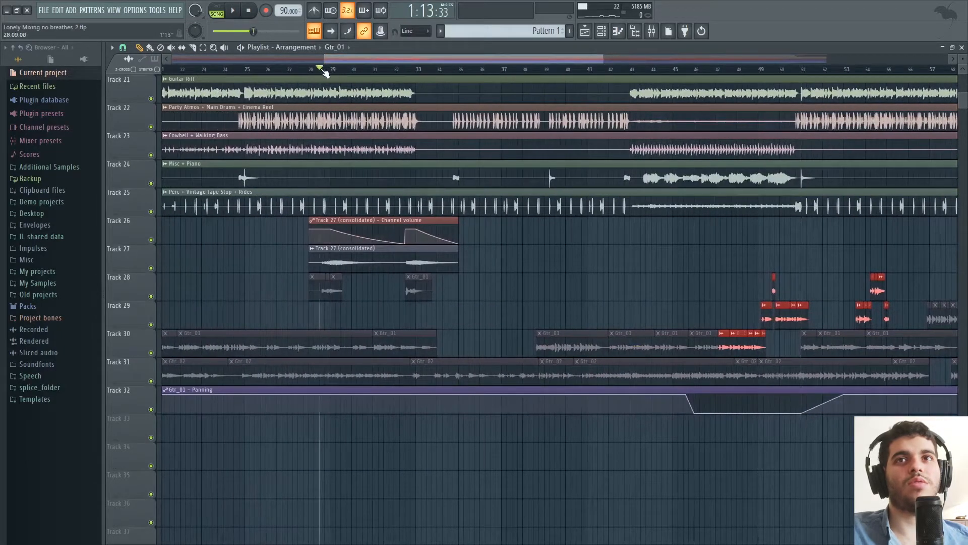
click(652, 31)
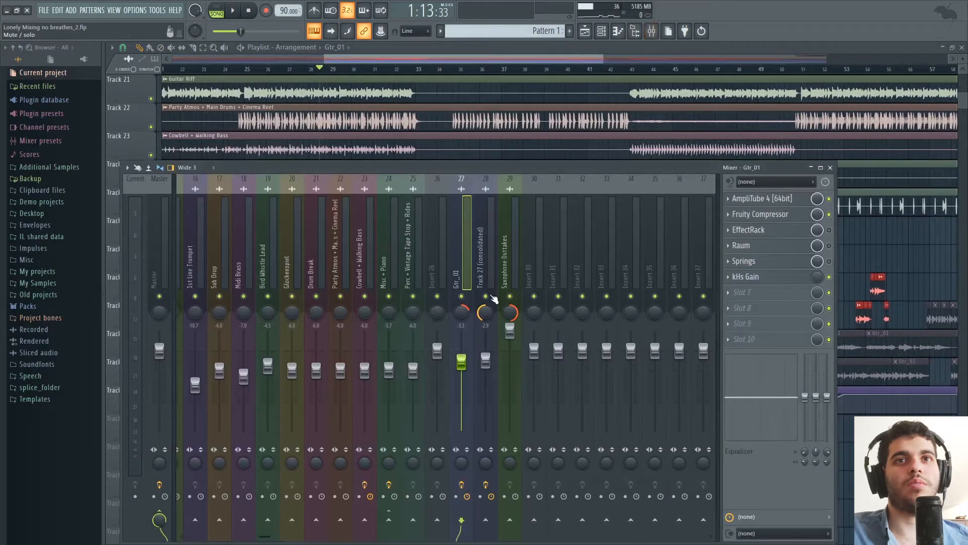
key(space)
drag(537, 171, 532, 322)
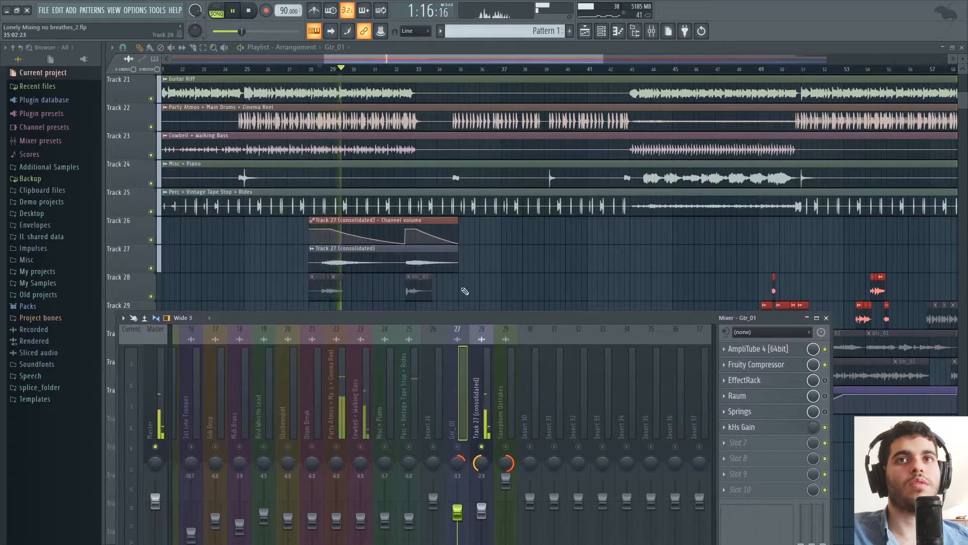
click(403, 71)
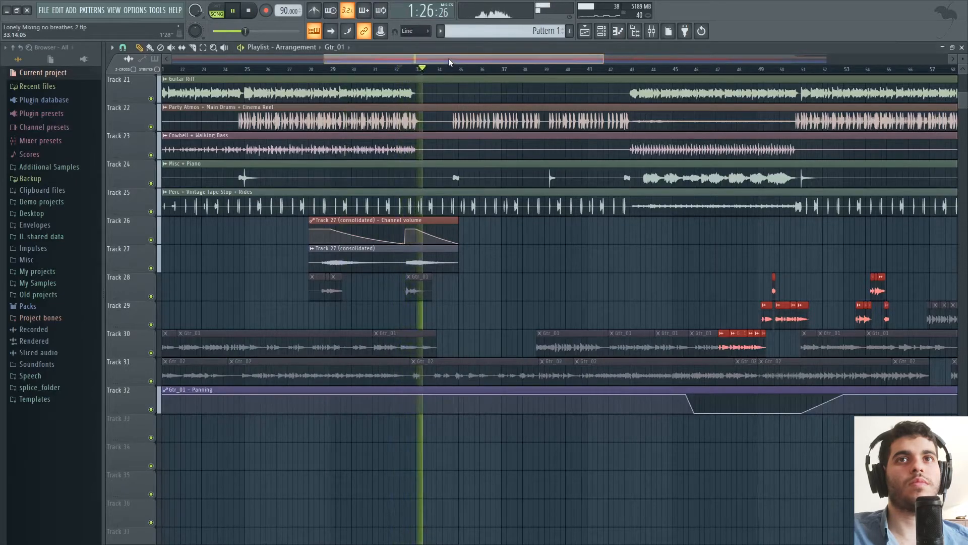
drag(449, 58, 434, 59)
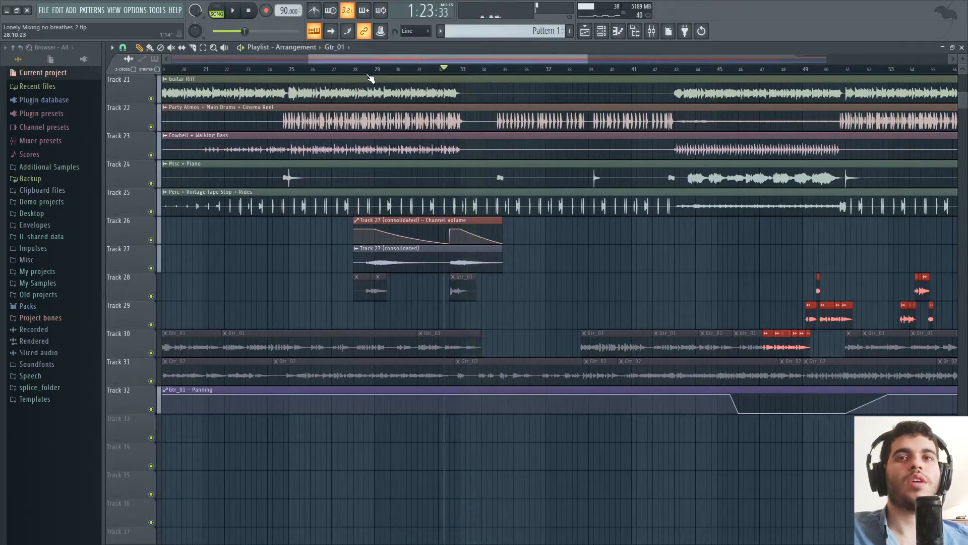
key(space)
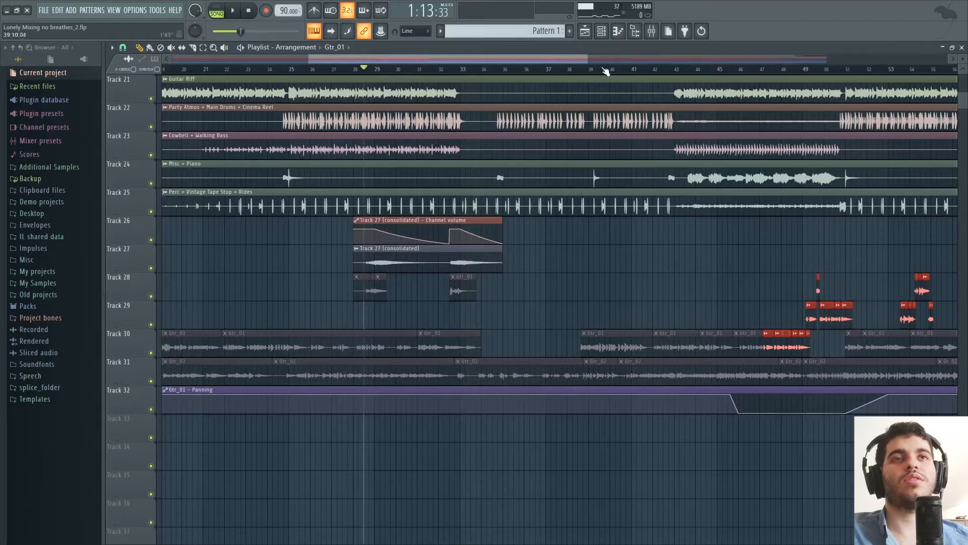
Unsolo the Track 27 (consolidated) mixer channel, raise its volume to about 4.6 dB during playback from bar 28, and stop.
click(650, 31)
click(482, 363)
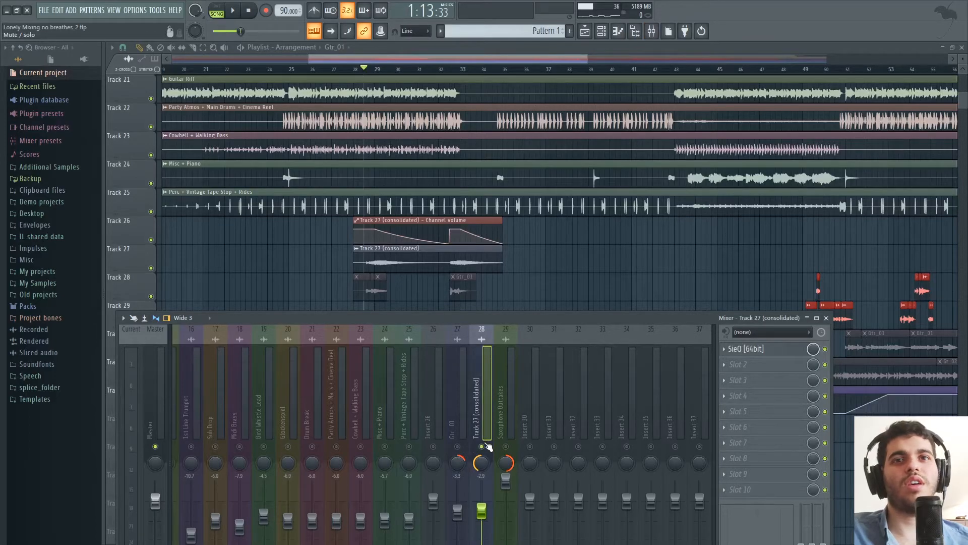
right_click(484, 446)
drag(481, 318, 504, 257)
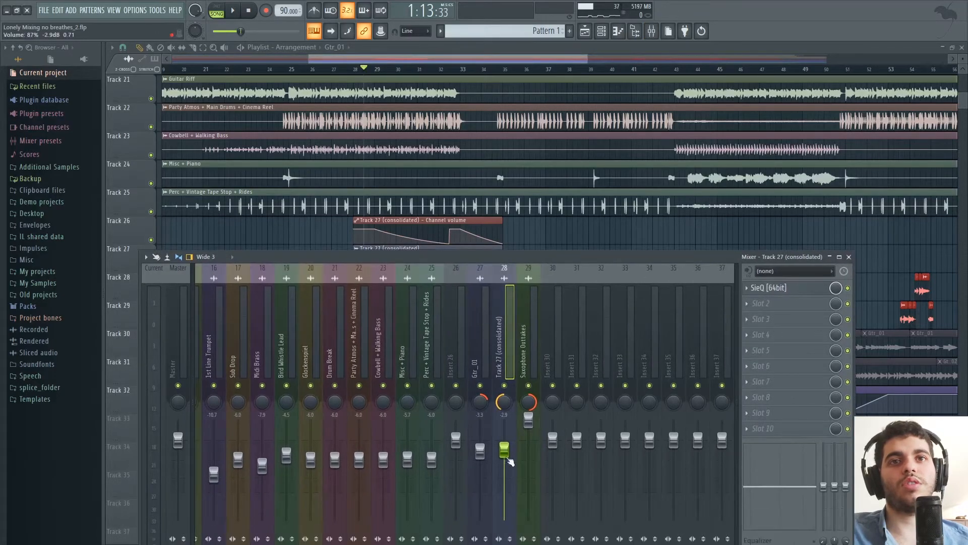
key(space)
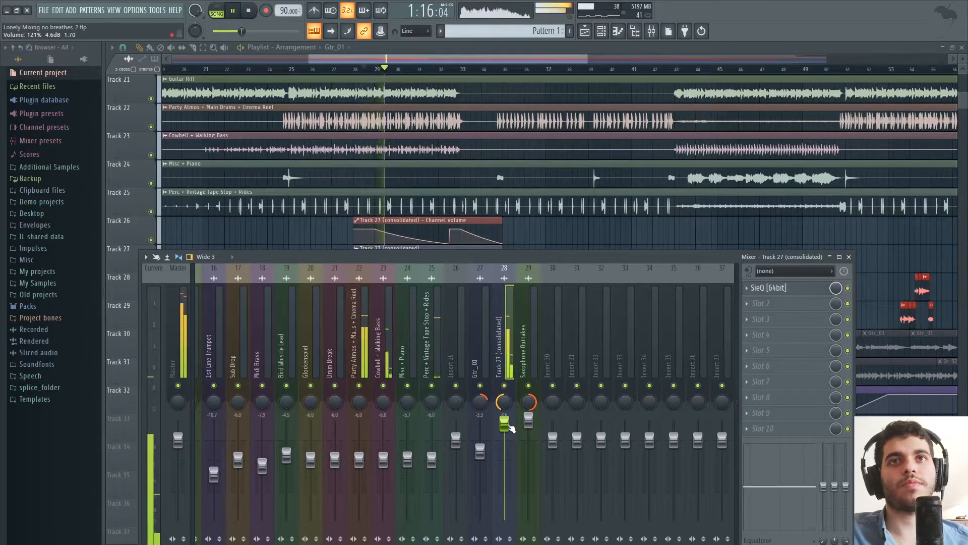
click(569, 51)
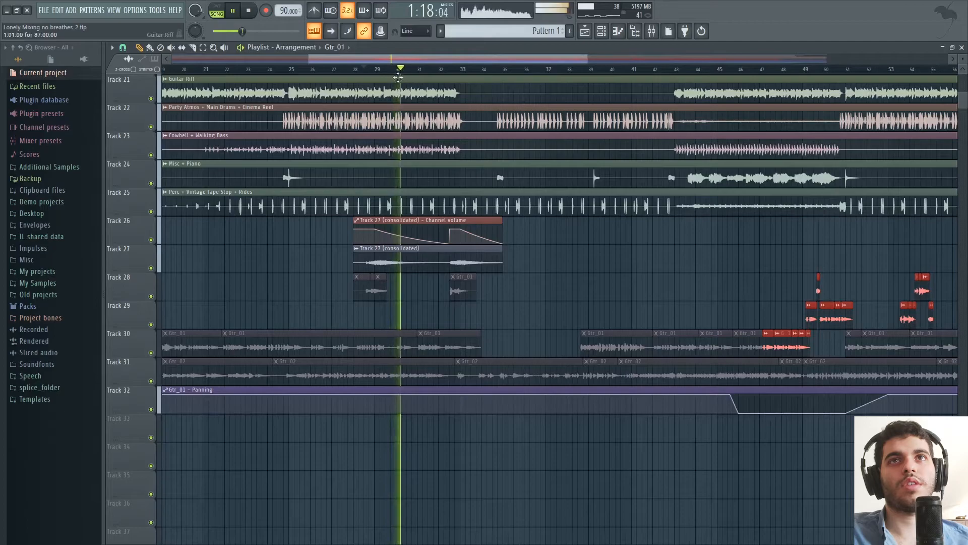
key(space)
Play the Track 27 (consolidated) part within the full mix from bars 29 and 32, and stop playback.
drag(388, 70, 383, 70)
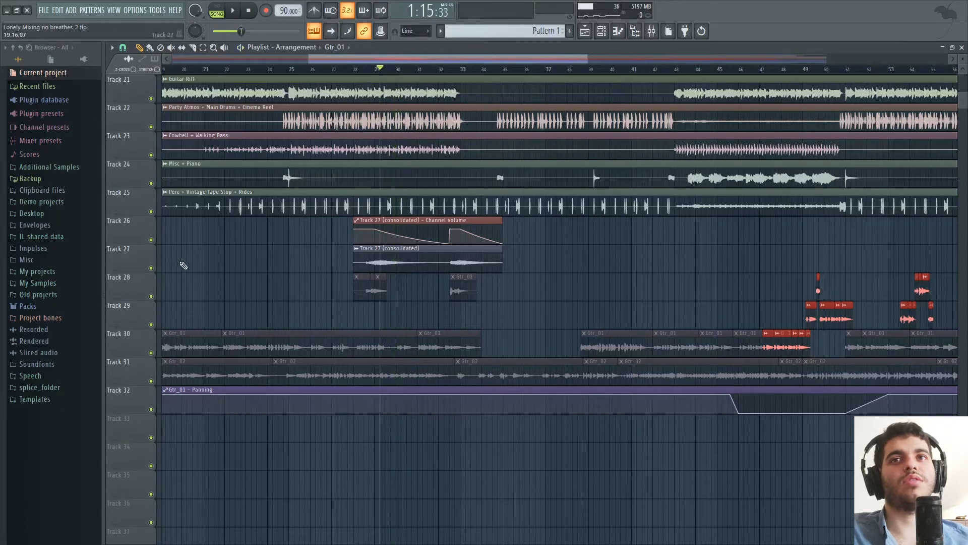
mouse_move(389, 72)
mouse_down()
mouse_move(426, 74)
mouse_move(391, 71)
mouse_up()
key(space)
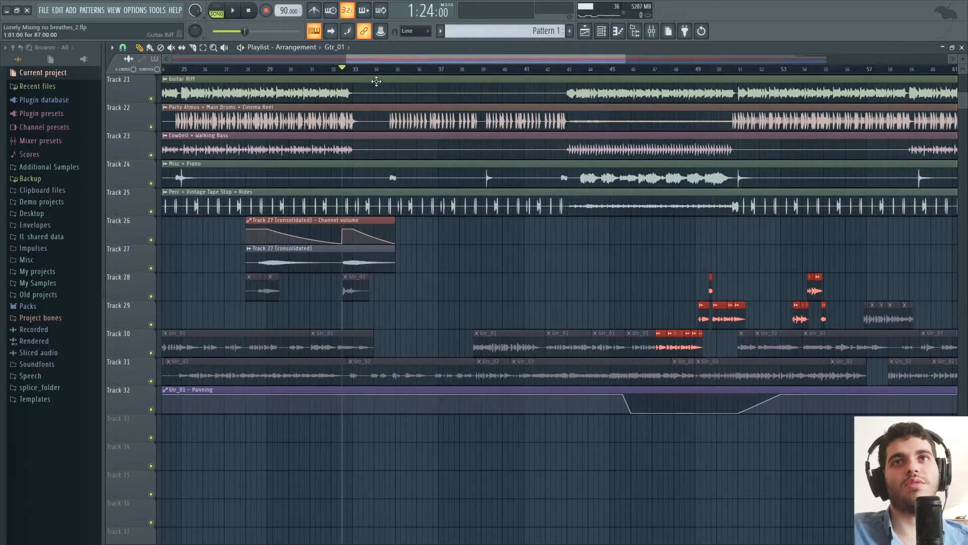
drag(394, 60, 403, 62)
key(space)
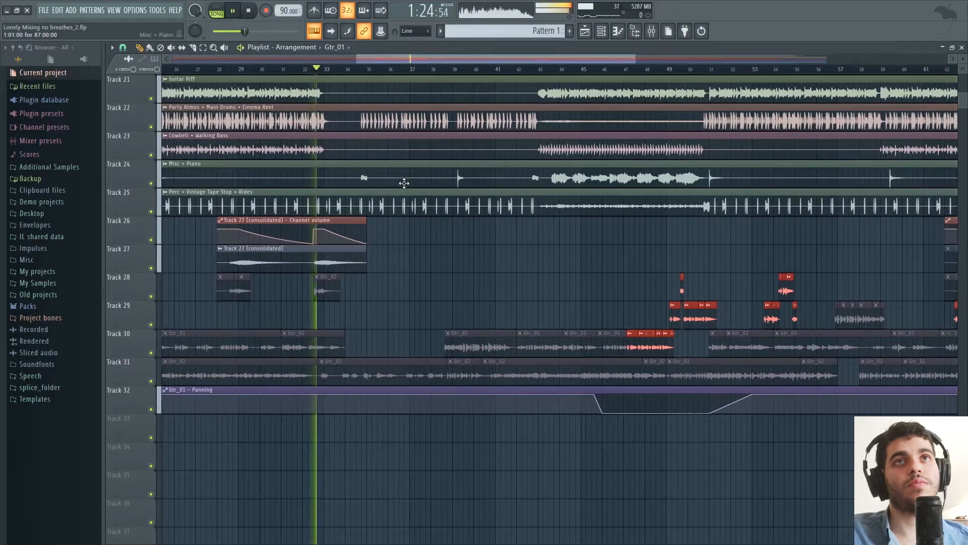
click(652, 32)
key(space)
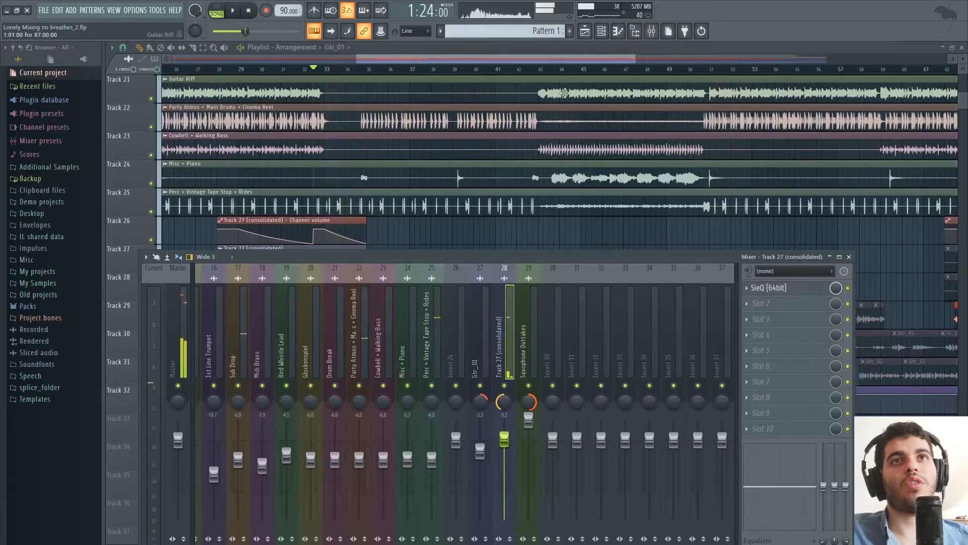
Play the active Gtr_01 clips from just before bar 47 and raise the Gtr_01 mixer channel's volume to -1.2 dB.
mouse_move(554, 58)
mouse_down()
mouse_move(609, 59)
mouse_move(536, 61)
mouse_move(559, 65)
mouse_move(546, 64)
mouse_up()
drag(373, 70, 367, 71)
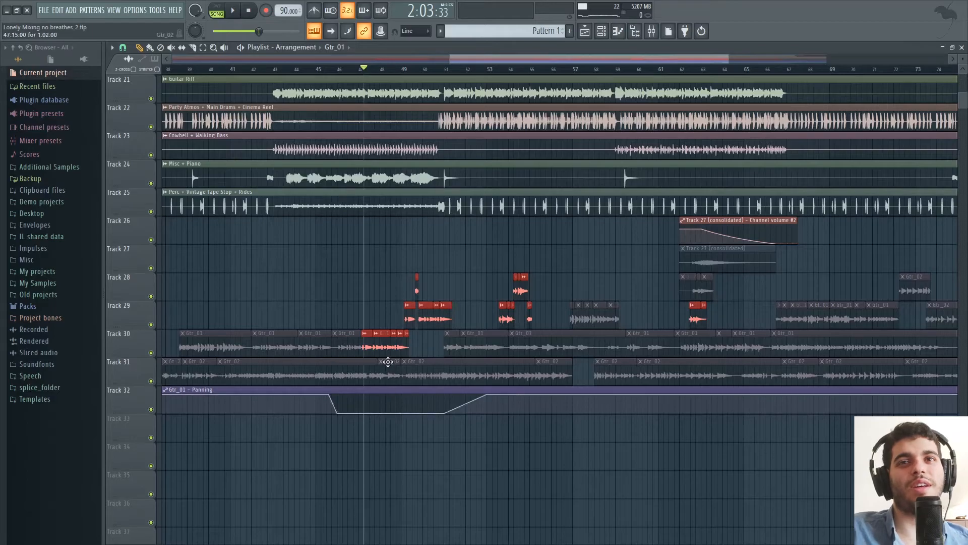
key(space)
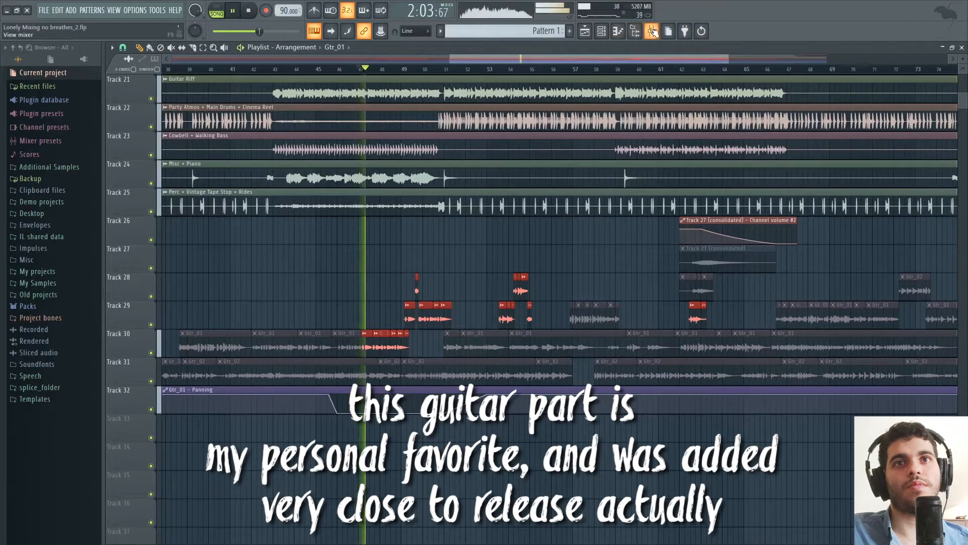
key(F9)
click(482, 437)
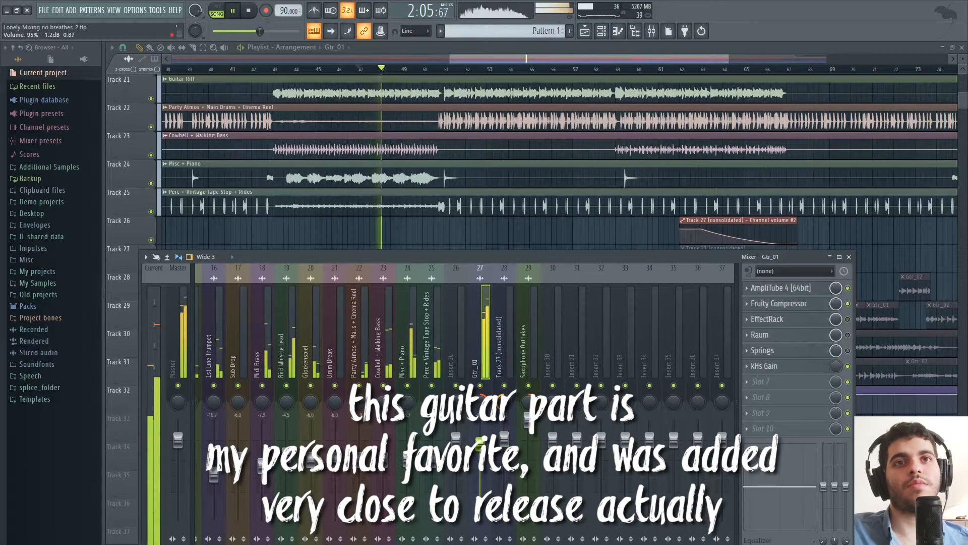
key(F9)
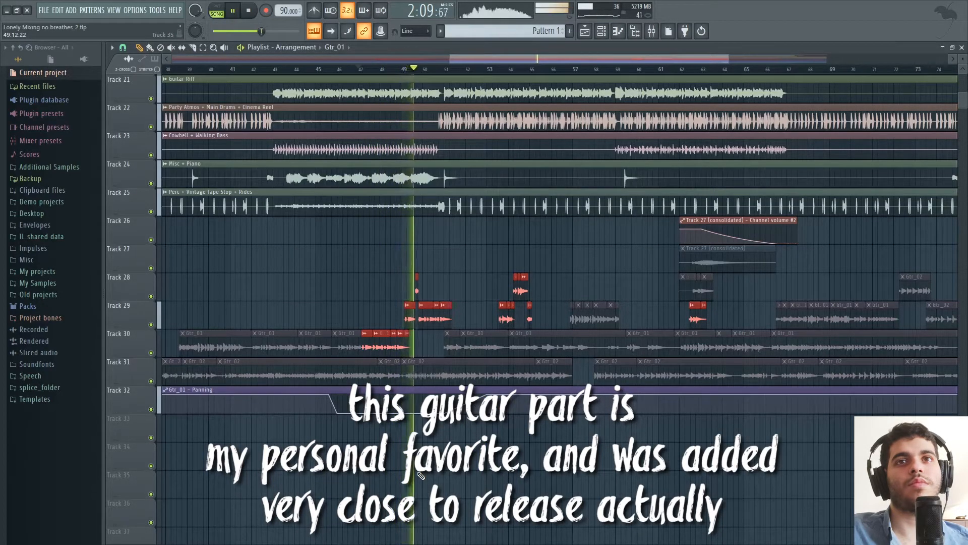
Listen to the Gtr_01 clips on Tracks 28 and 29 up to bar 51, and stop playback.
scroll(479, 358, up, 2)
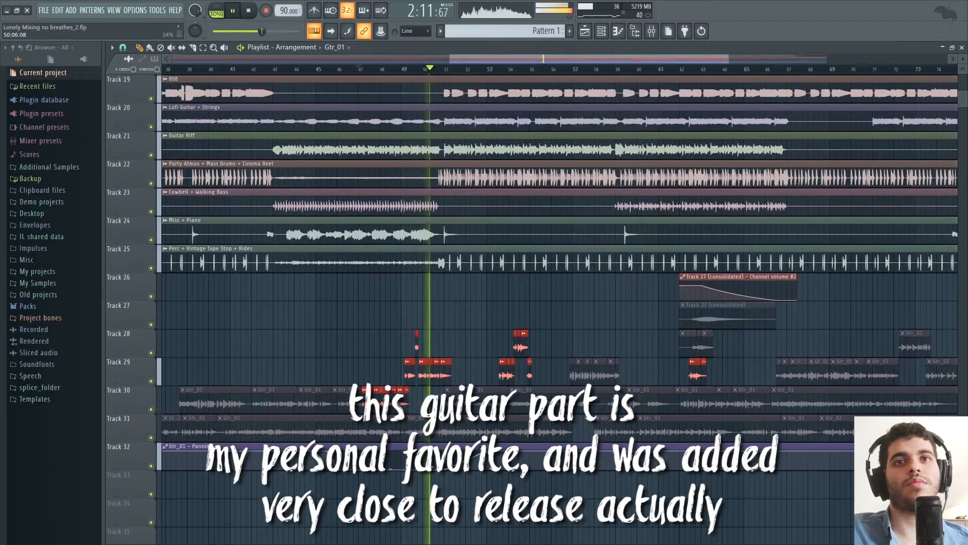
scroll(479, 358, down, 1)
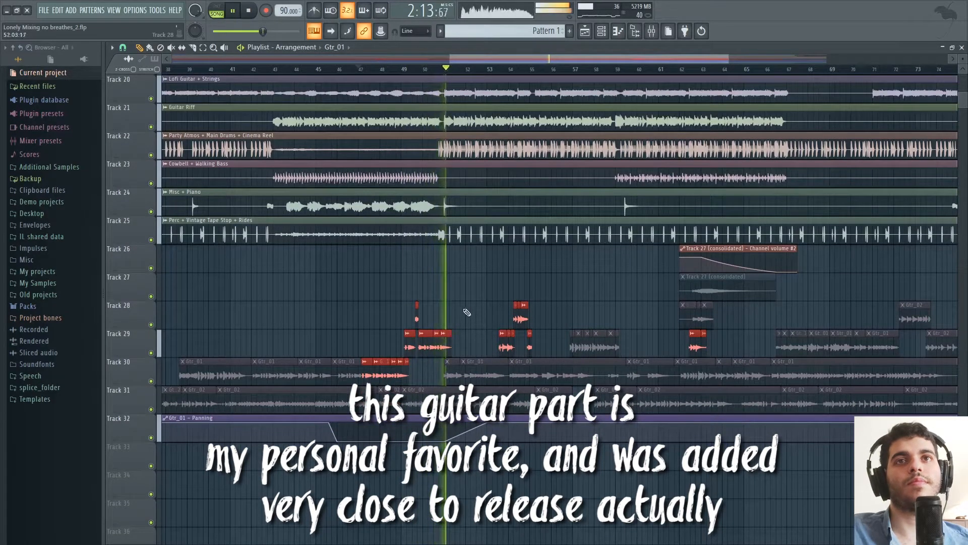
key(space)
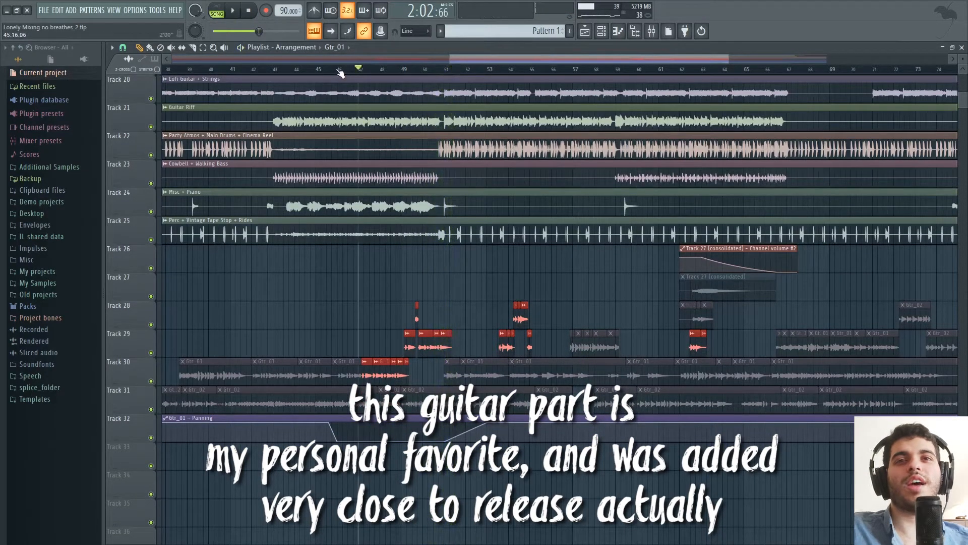
Replay the active Gtr_01 clips on Track 30 from between bars 45 and 47, and stop playback.
click(339, 71)
scroll(339, 72, up, 5)
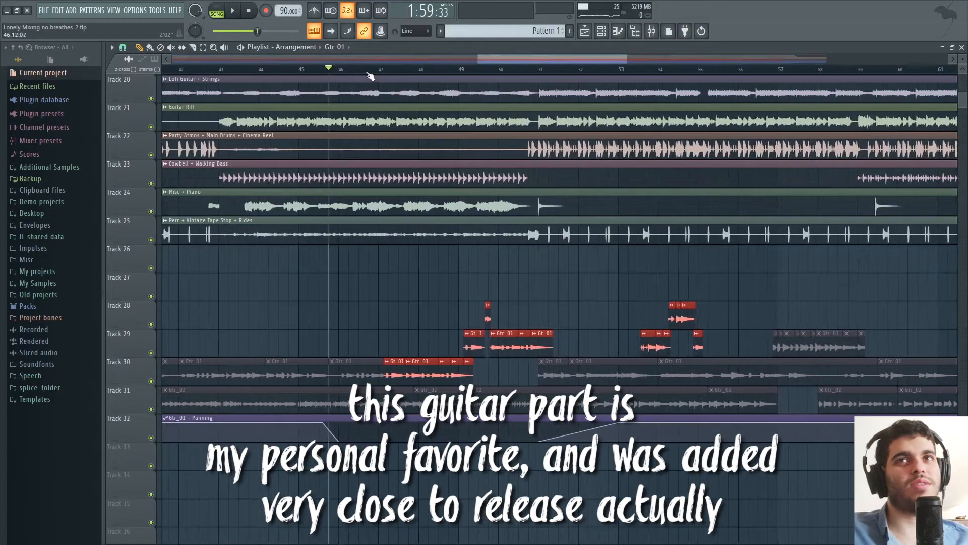
key(space)
drag(505, 57, 509, 56)
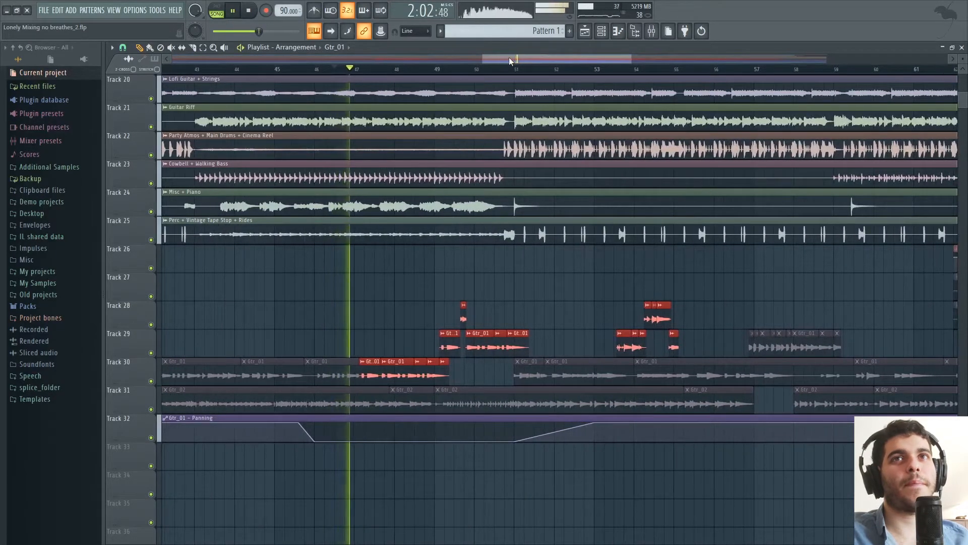
click(652, 31)
key(space)
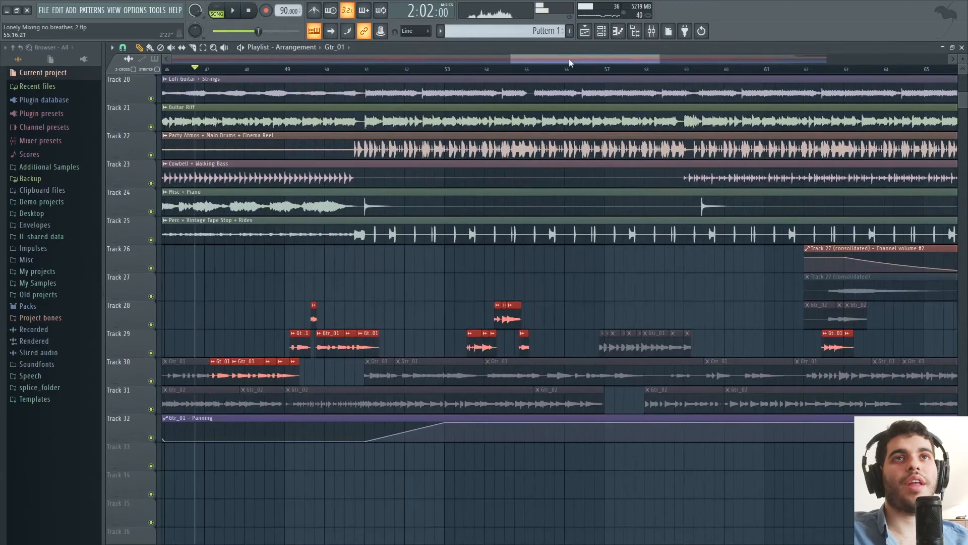
Play the next group of active Gtr_01 clips on Tracks 28 and 29 from bar 53, and stop.
drag(569, 59, 736, 59)
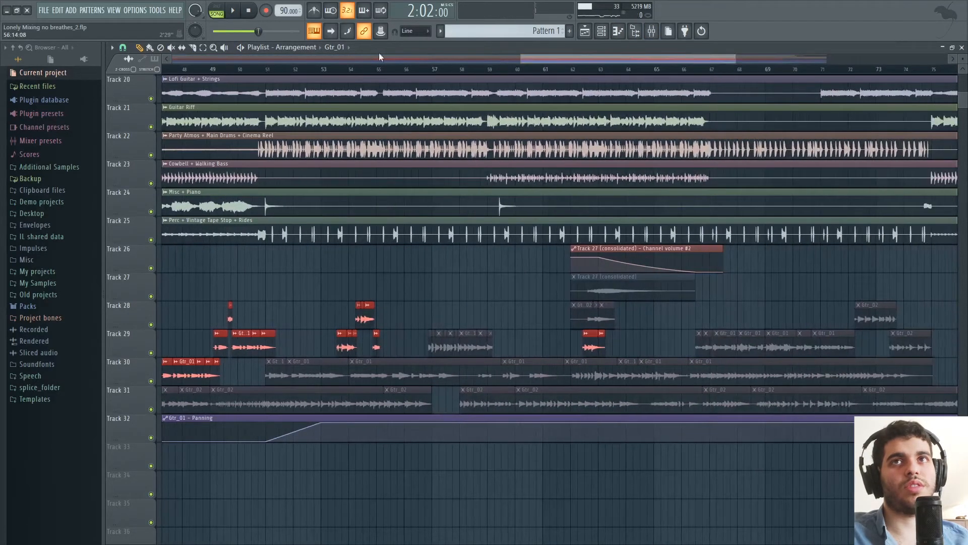
drag(307, 69, 331, 71)
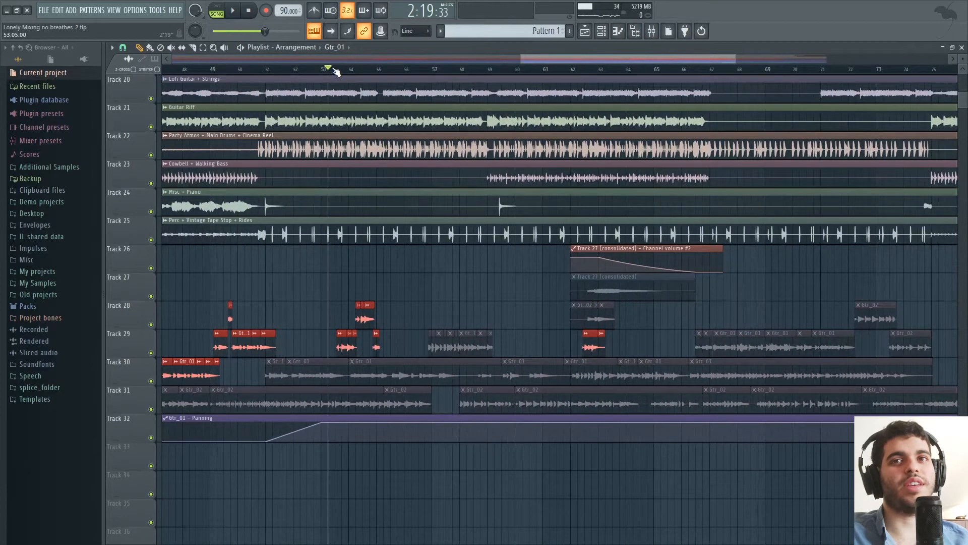
key(space)
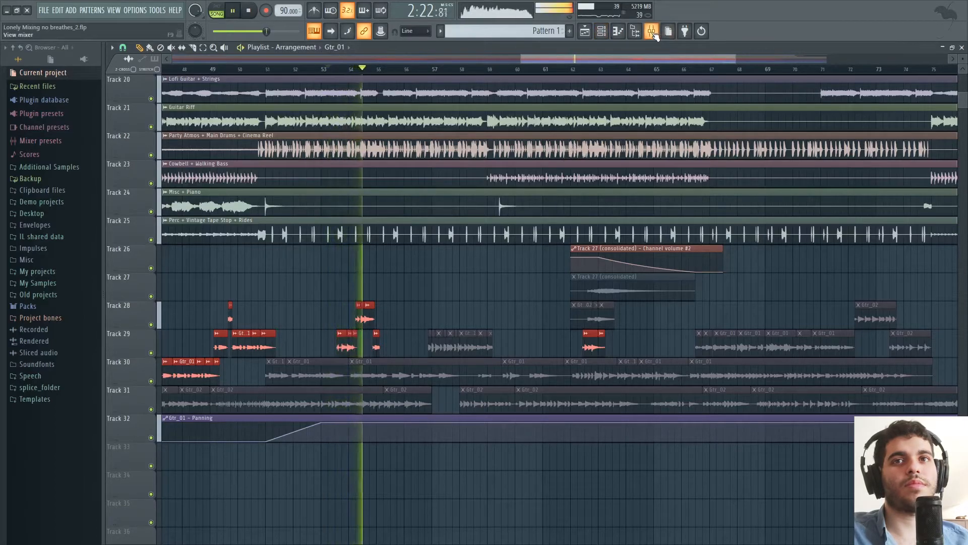
key(space)
Play the active Gtr_01 clips on Track 29 from bar 62, solo the Gtr_01 mixer channel, and stop playback.
click(578, 69)
key(space)
mouse_move(600, 60)
mouse_down()
mouse_move(620, 59)
mouse_move(582, 59)
mouse_up()
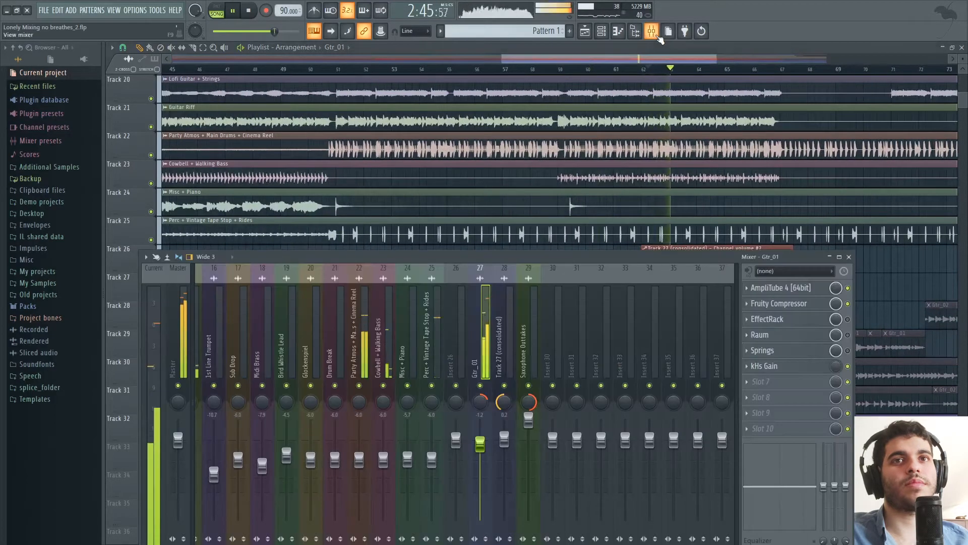
click(651, 31)
key(space)
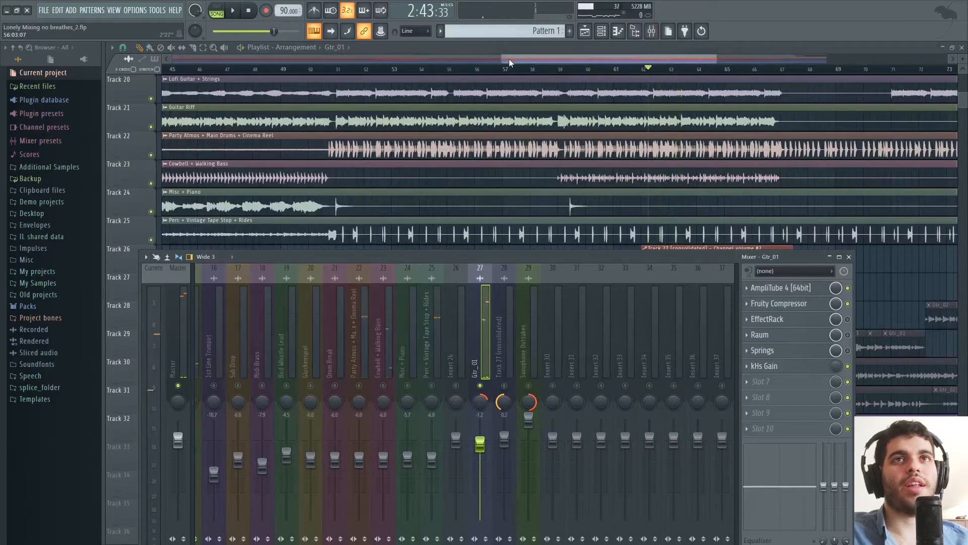
Play the soloed Gtr_01 clips briefly from bar 53 and stop with the mixer open.
drag(509, 58, 504, 59)
click(437, 70)
key(space)
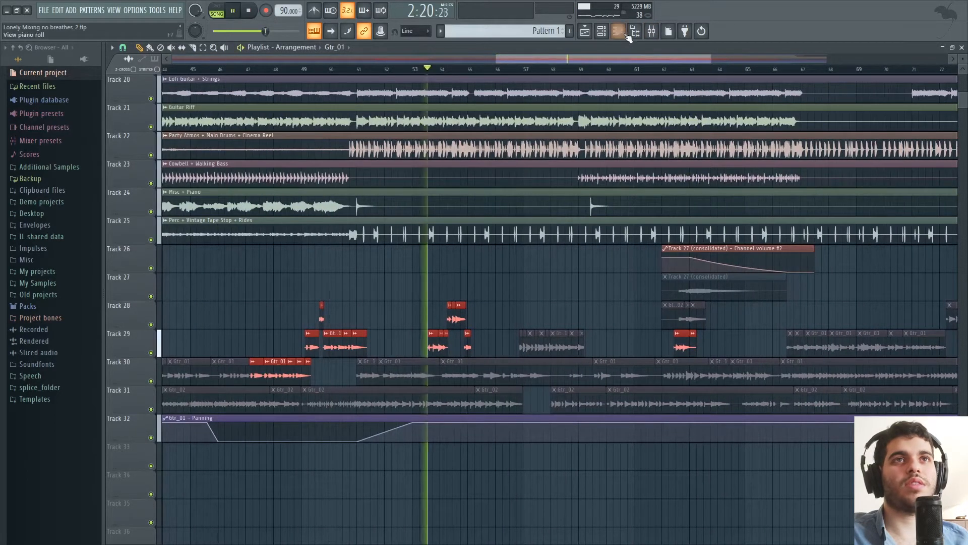
key(F9)
key(space)
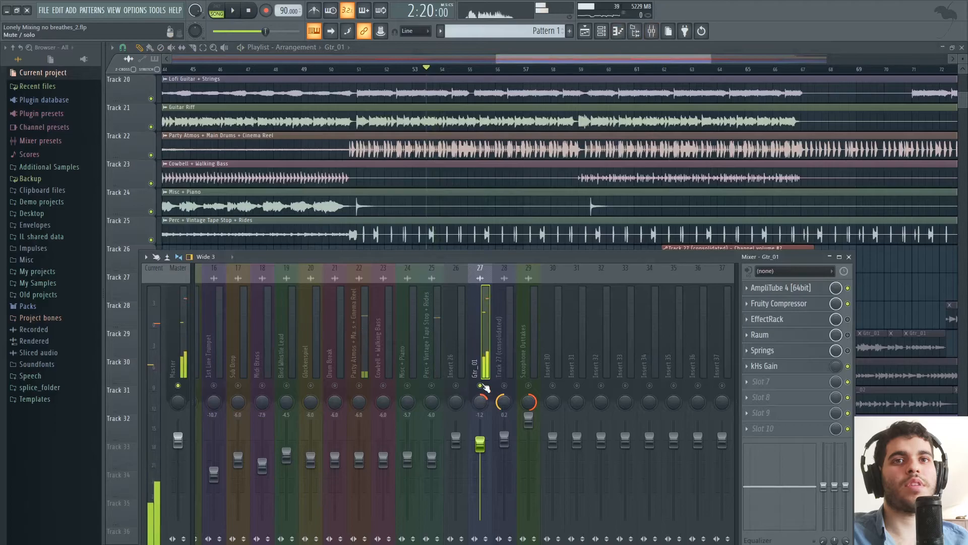
Unsolo the Gtr_01 mixer channel, lower its volume to about -4.8 dB, and replay it within the mix from bar 53.
drag(480, 443, 480, 455)
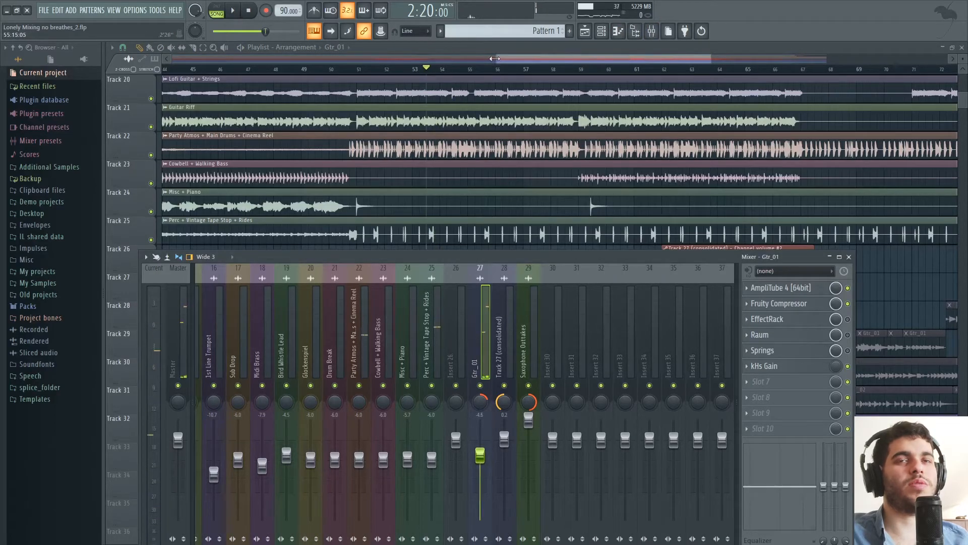
drag(522, 56, 538, 75)
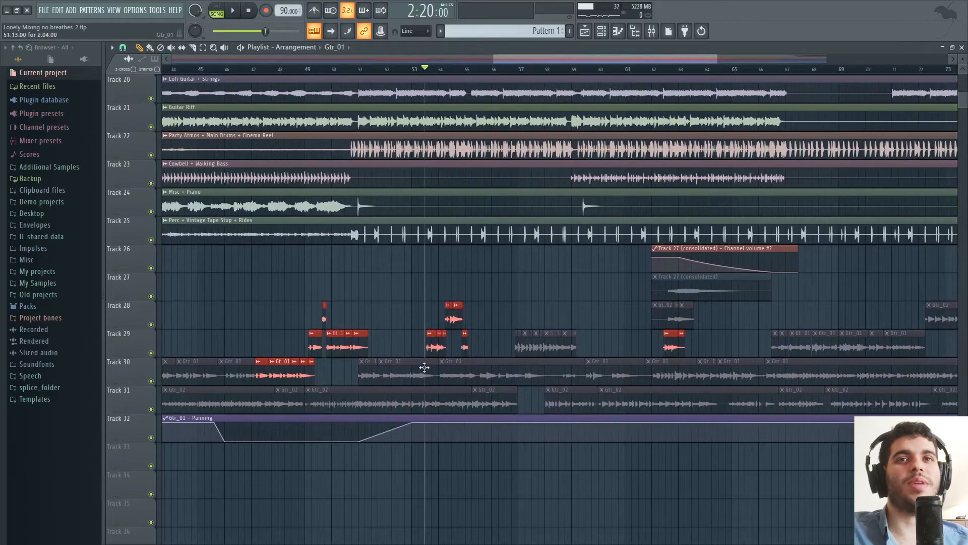
key(space)
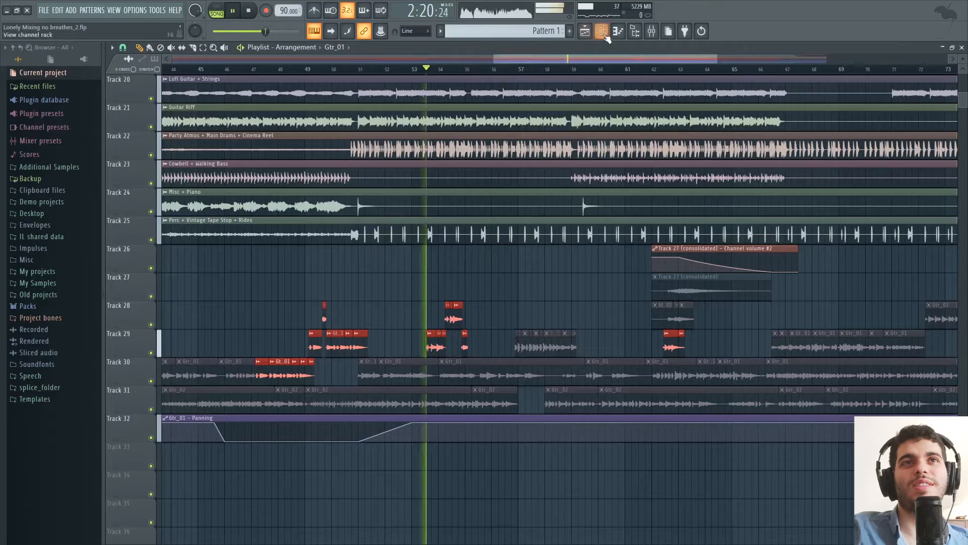
key(F9)
key(space)
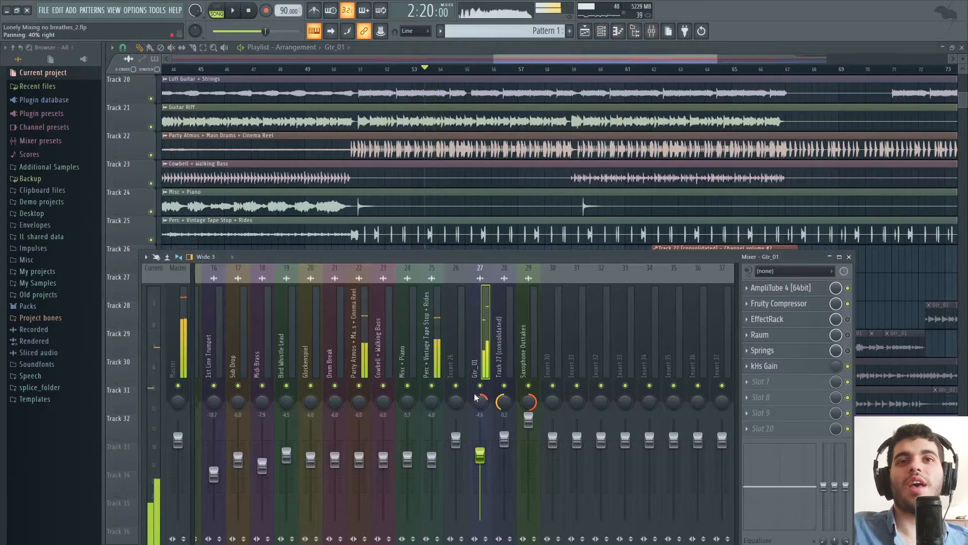
Move the mixer below Track 26 and view the AmpliTube 4 amp settings on the Gtr_01 channel, closing the plugin when done.
drag(506, 252, 501, 283)
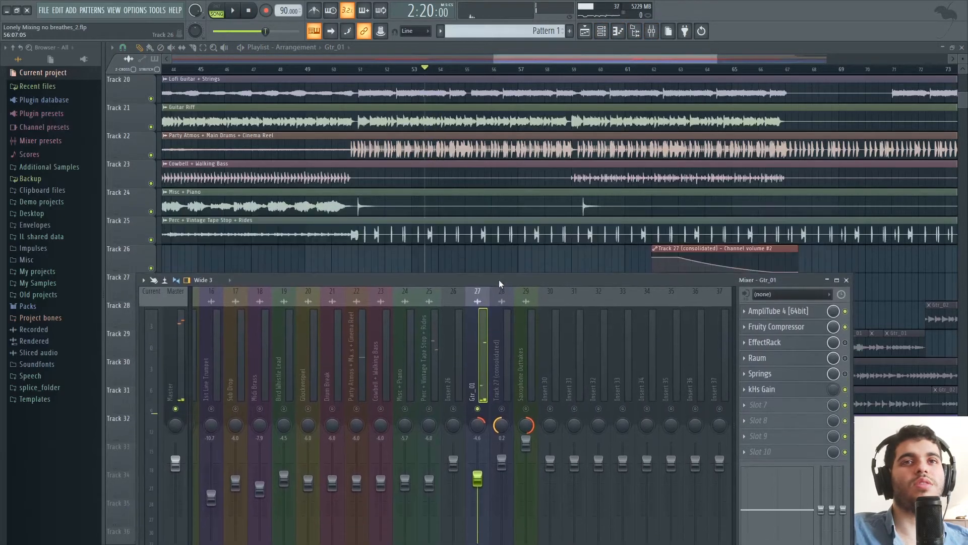
click(816, 310)
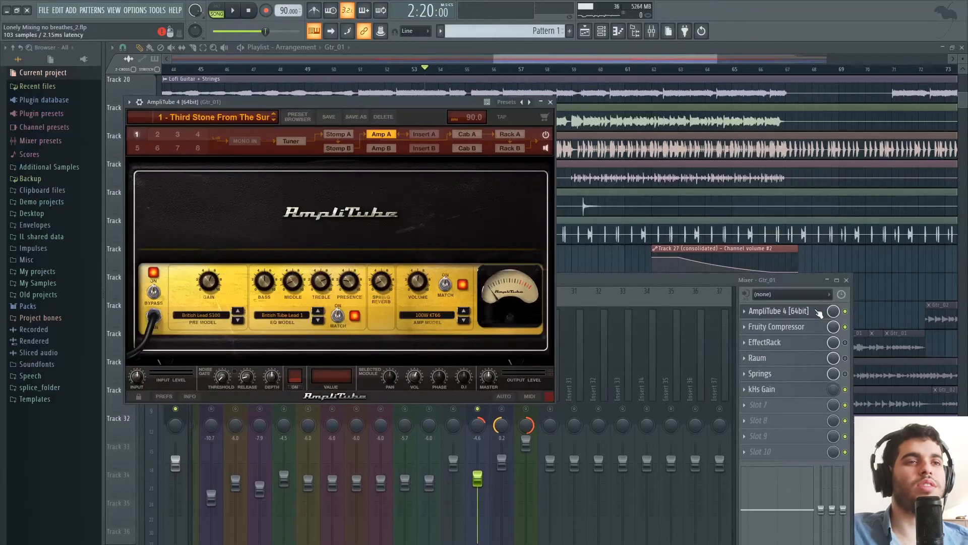
click(817, 311)
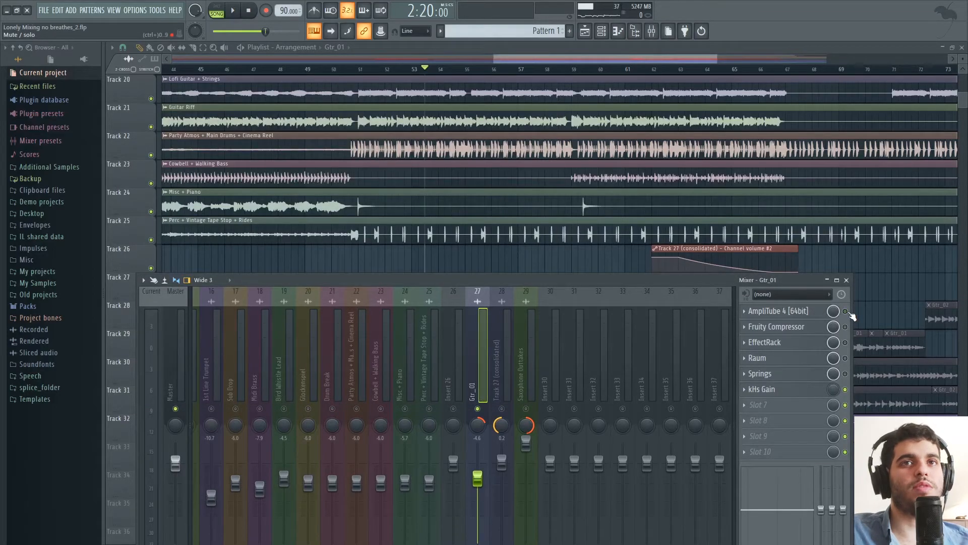
Compare the Gtr_01 clips from bar 53 with AmpliTube 4 and Fruity Compressor bypassed against the sound with AmpliTube 4 re-enabled.
key(space)
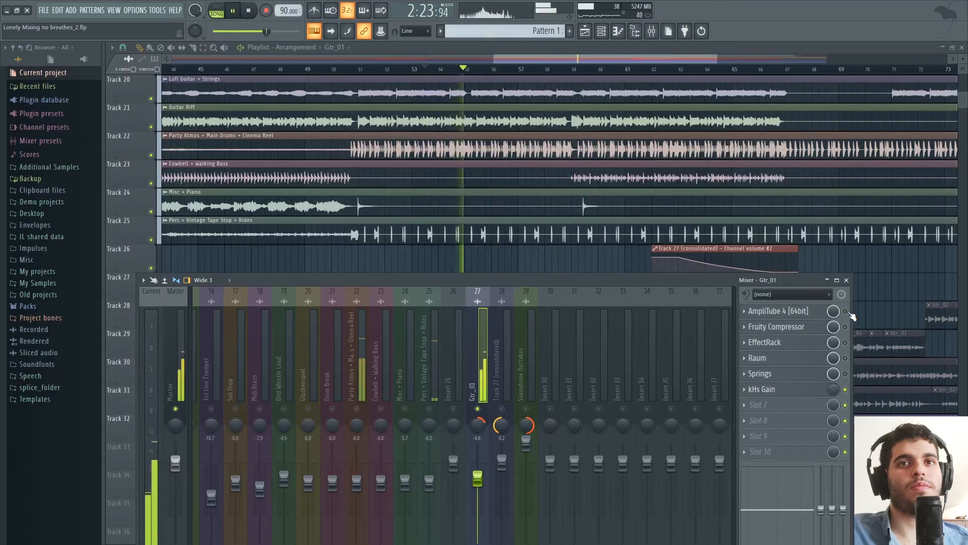
key(space)
drag(582, 280, 502, 396)
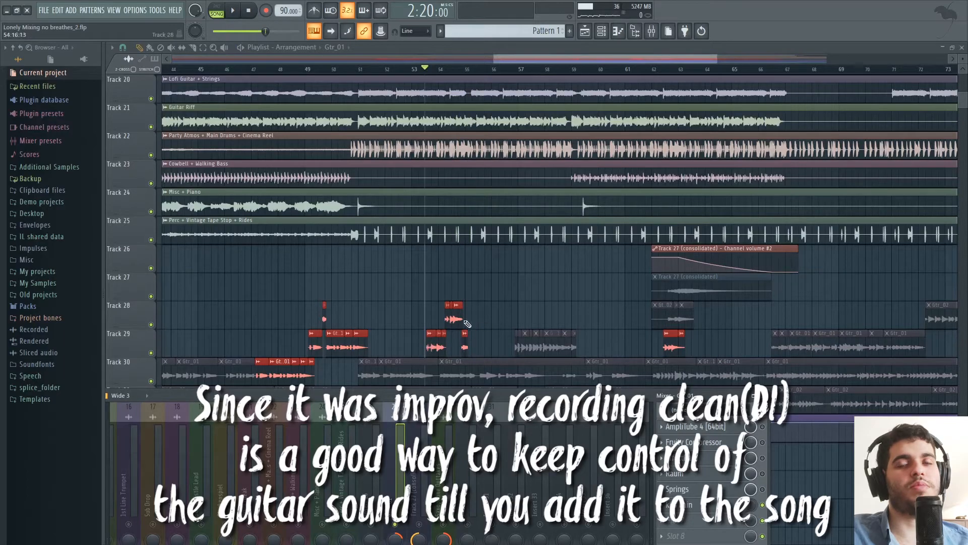
key(space)
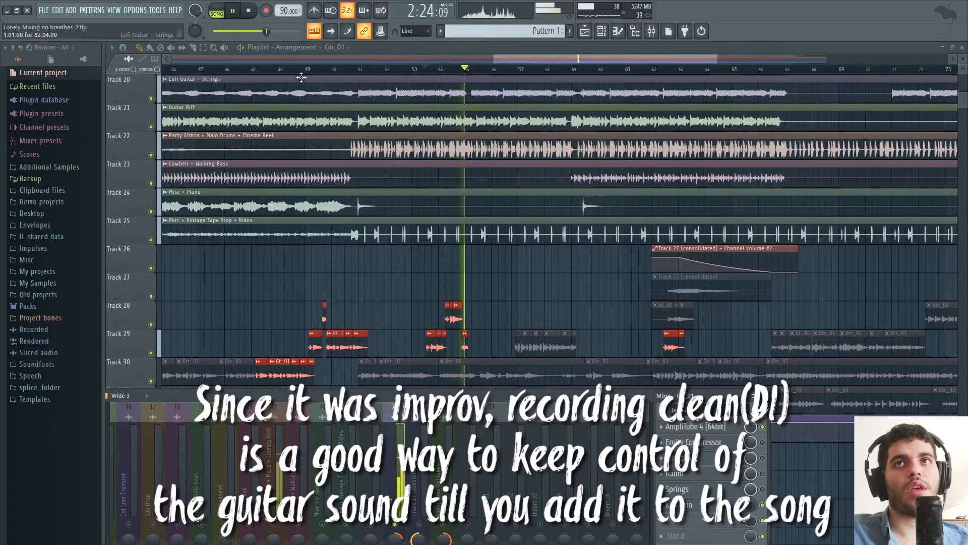
key(space)
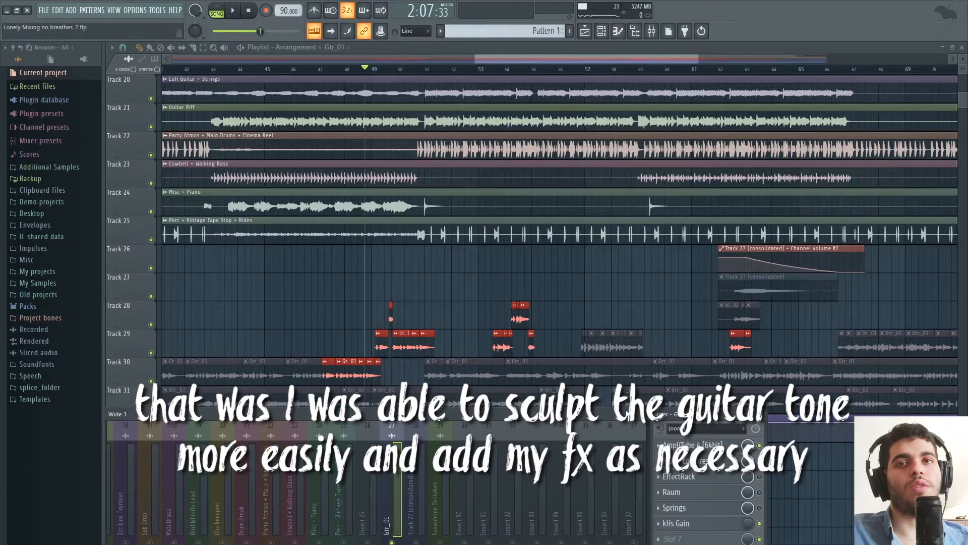
Play the Gtr_01 clips from just before bar 49, check the channel's Fruity Compressor settings during playback, and stop.
key(space)
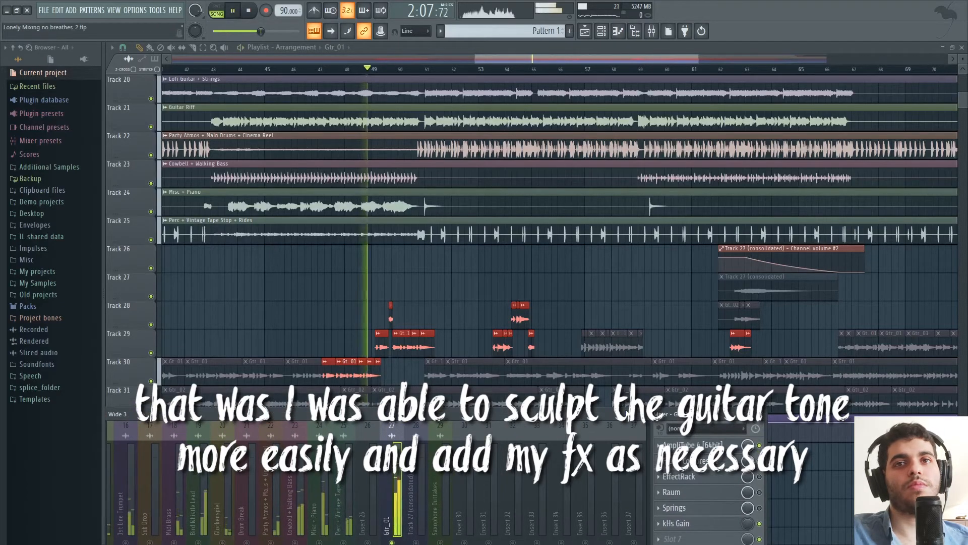
click(693, 460)
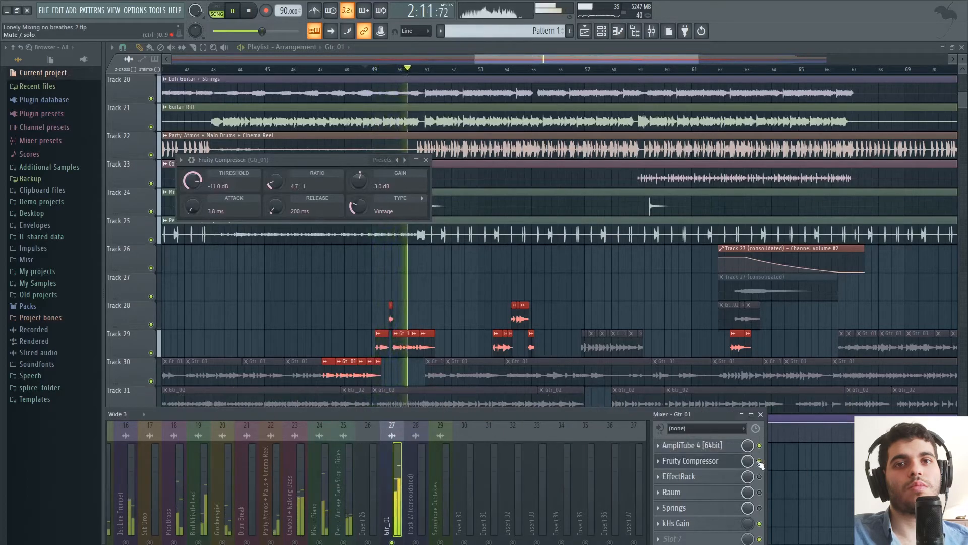
click(427, 161)
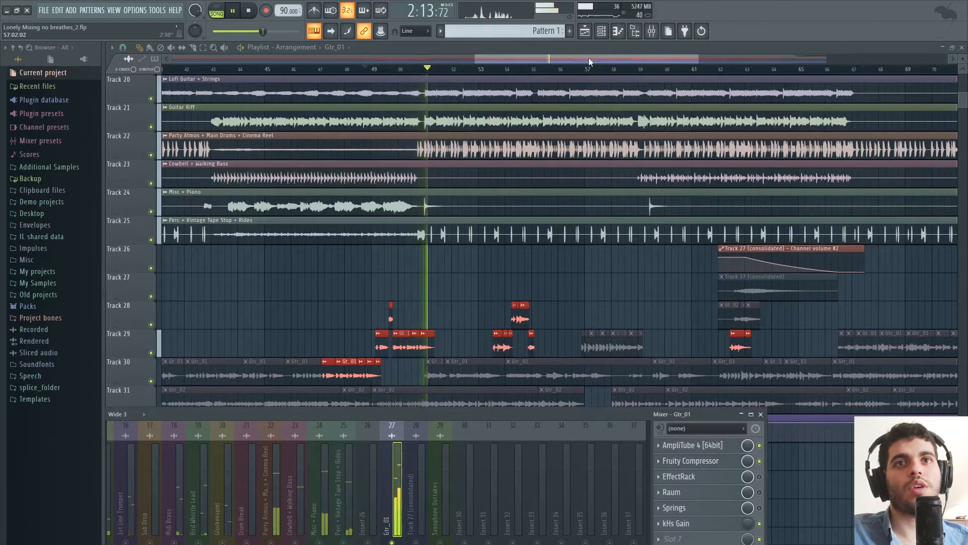
key(space)
Set the playback position to bar 62 in the playlist and bring the mixer back with Gtr_01 selected.
key(F9)
drag(588, 58, 605, 56)
scroll(602, 60, right, 3)
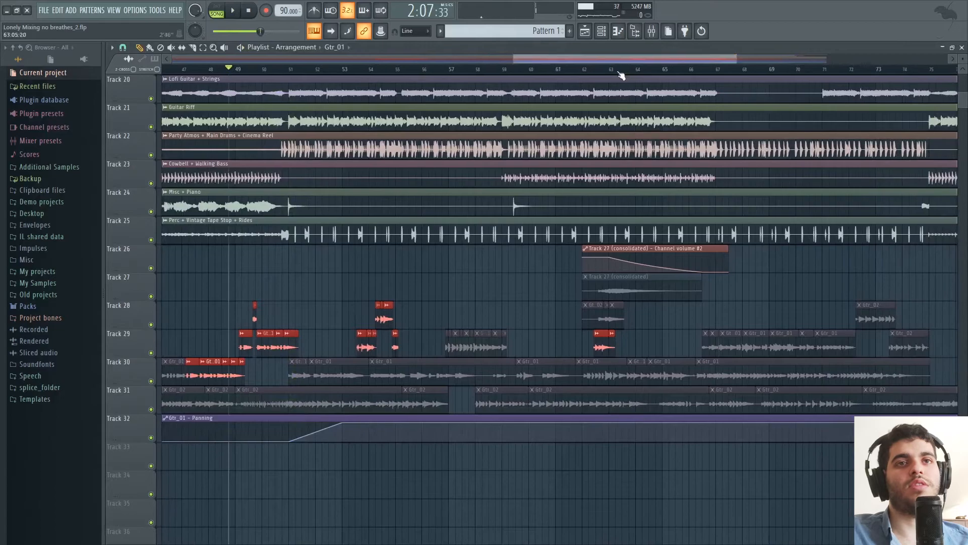
click(589, 75)
key(F9)
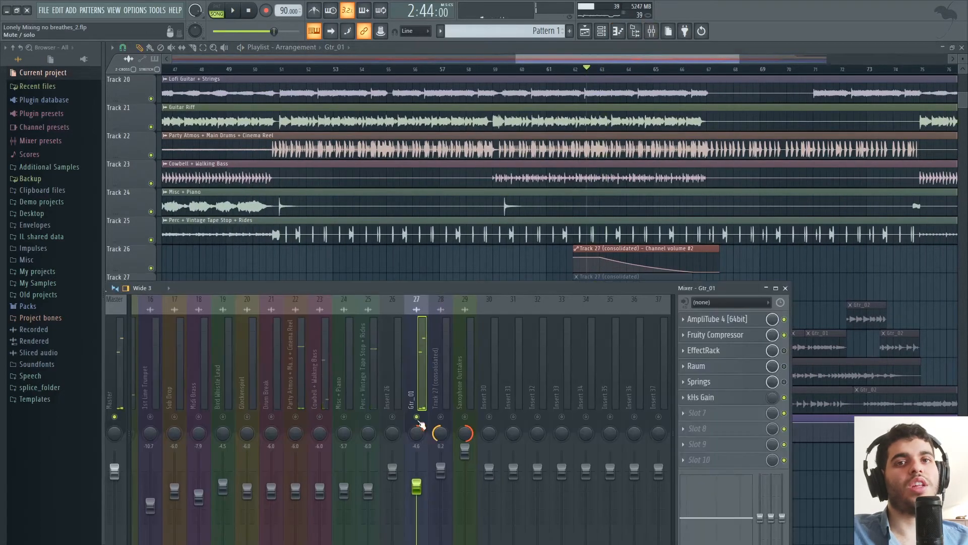
Zoom the playlist out to view the guitar clips across the whole arrangement.
drag(517, 56, 212, 57)
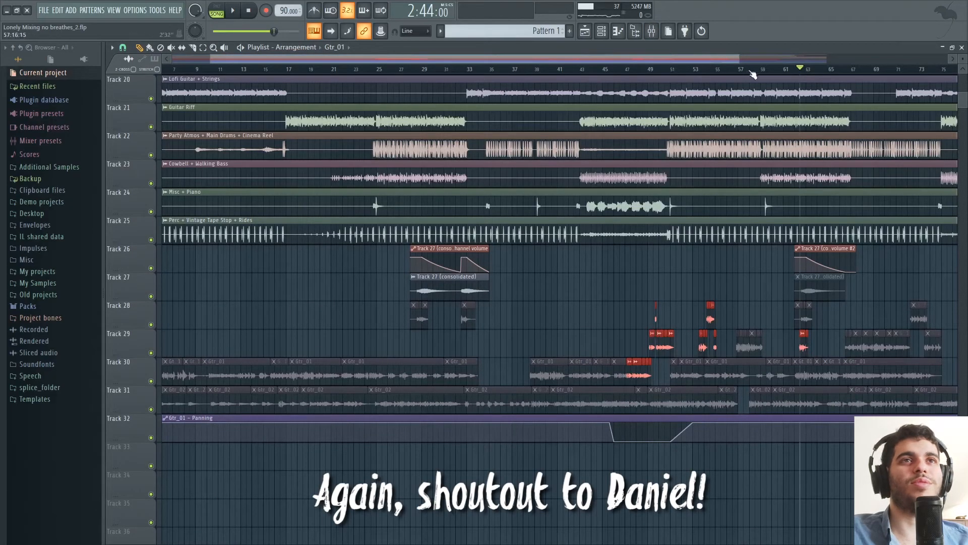
drag(740, 59, 832, 58)
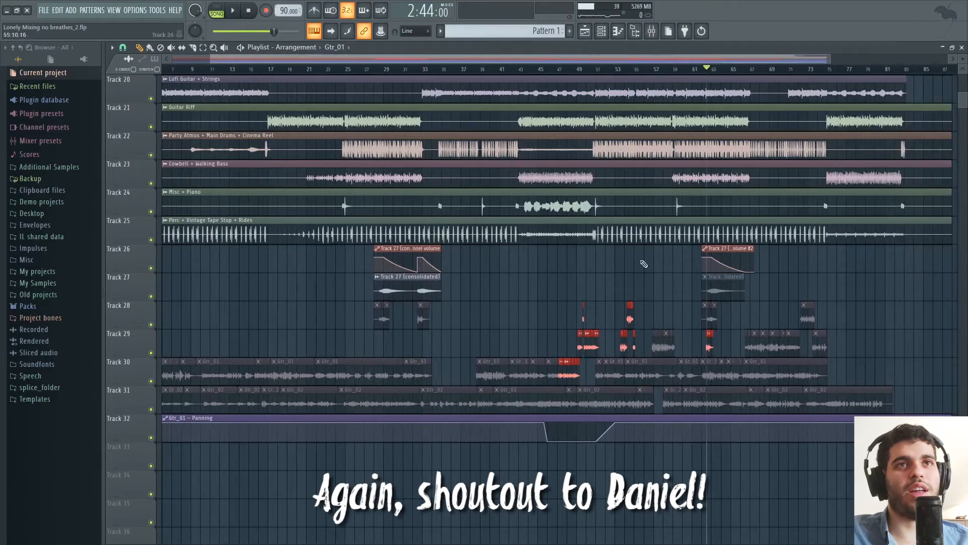
drag(631, 59, 651, 55)
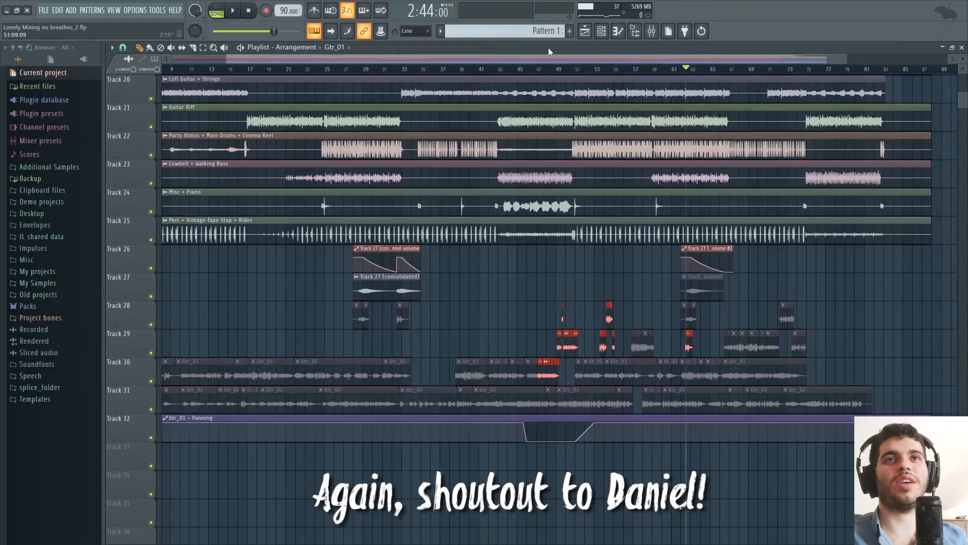
drag(414, 57, 323, 58)
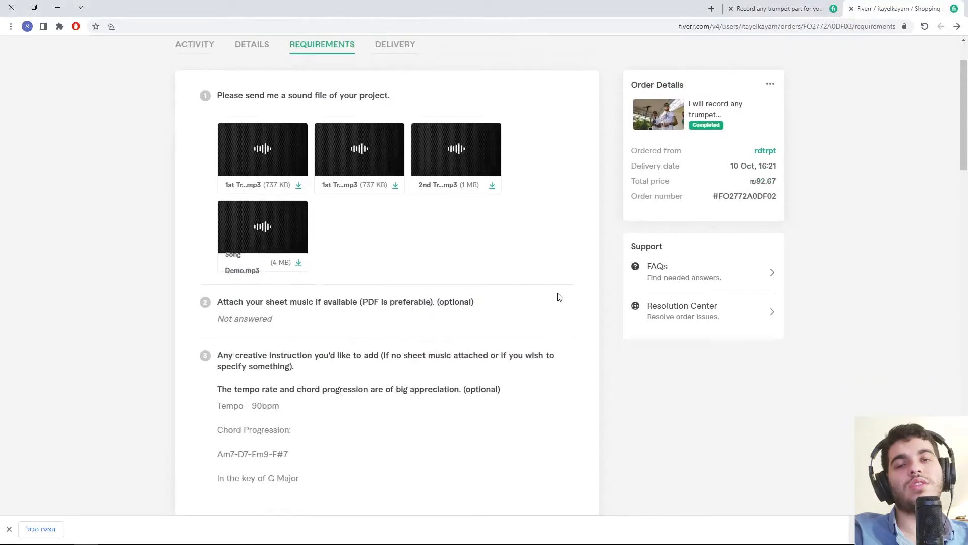
Switch to the Fiverr order's requirements and read the trumpet brief, from the song description through the instructions for each attached file.
scroll(558, 296, down, 6)
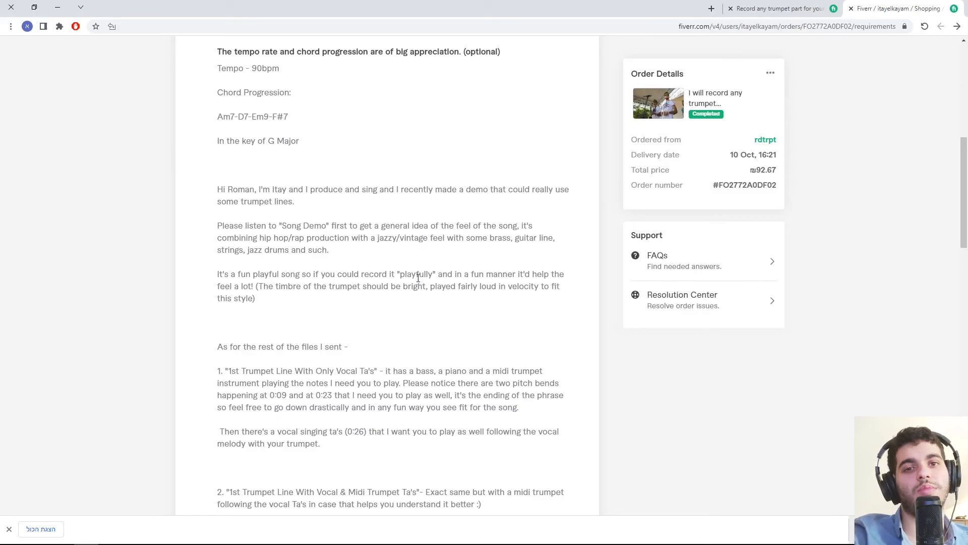
scroll(420, 280, down, 2)
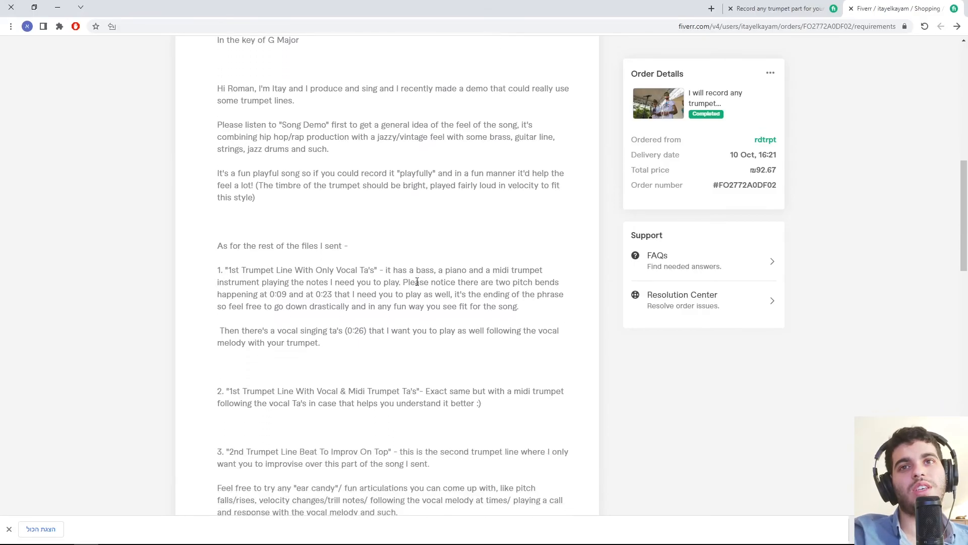
scroll(417, 282, down, 2)
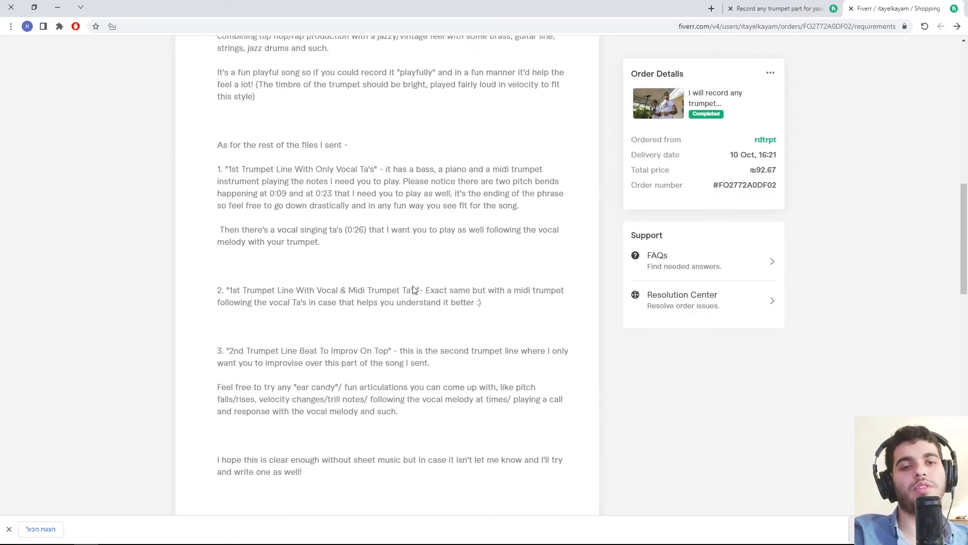